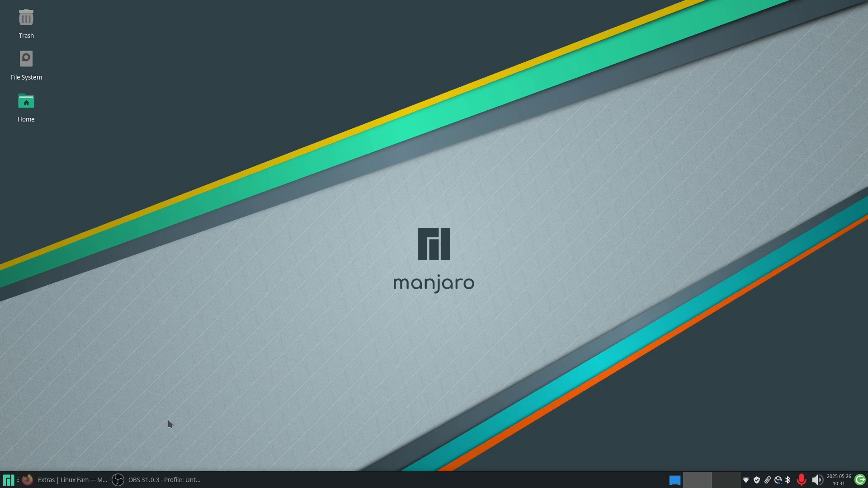
Step: In the web browser, pass the captcha on the free "How I setup my hyprland desktop" checkout by selecting the bus squares
left_click(63, 480)
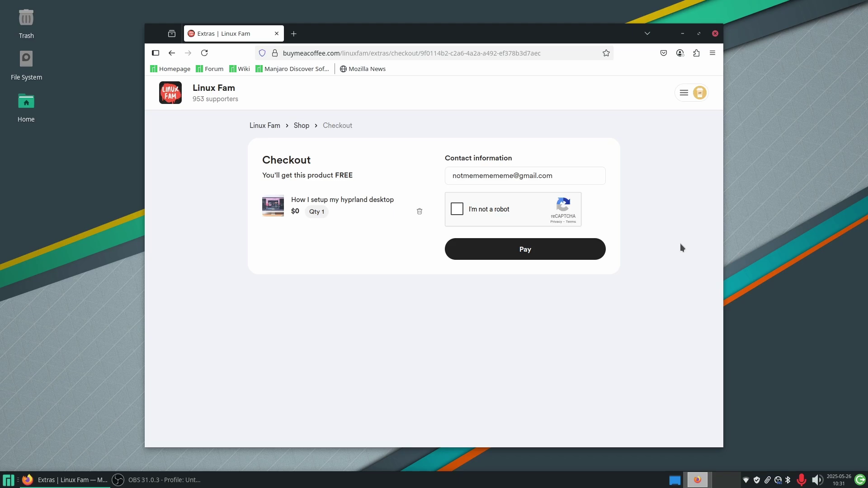
left_click(456, 209)
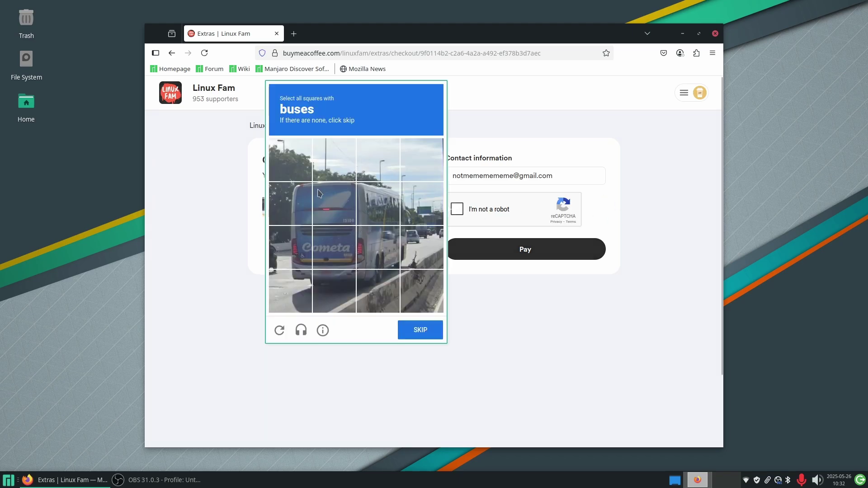
left_click(306, 215)
left_click(338, 207)
left_click(412, 202)
left_click(391, 208)
left_click(411, 251)
left_click(351, 253)
left_click(420, 329)
Step: Place the free order and download 115807_projectFile.zip, leaving the browser closed
left_click(584, 257)
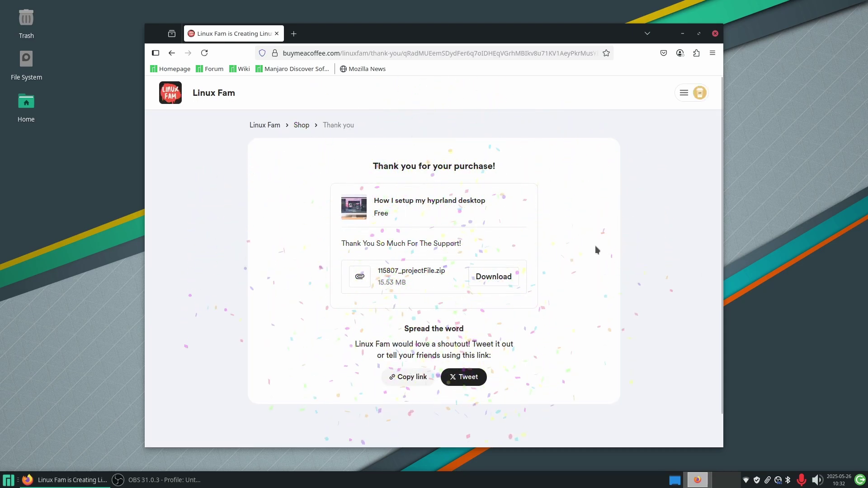
left_click(507, 281)
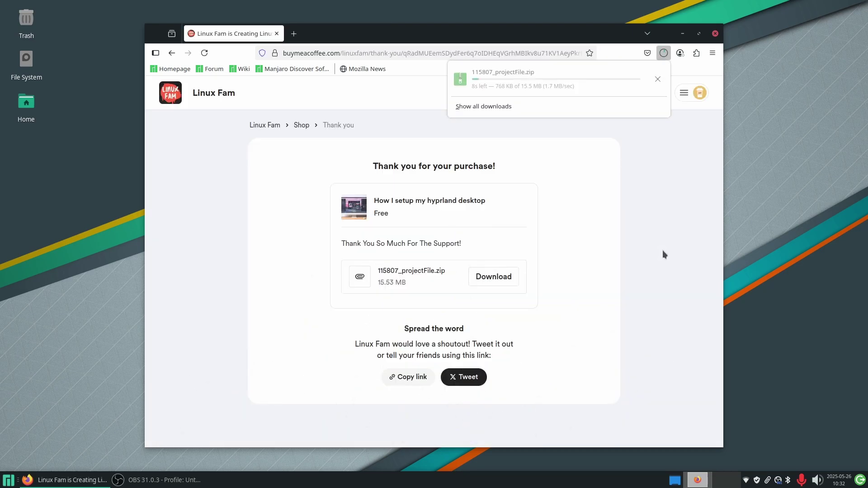
left_click(715, 34)
Step: Open the Downloads folder in the file manager and reposition its window
left_click(11, 485)
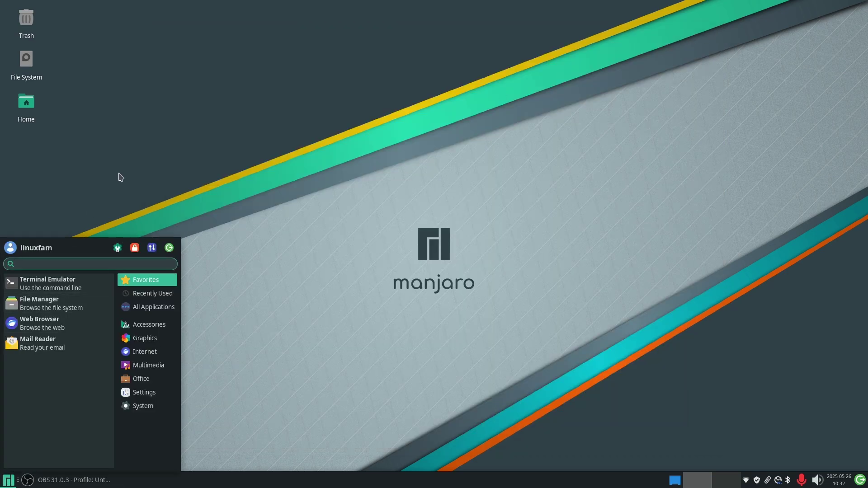
left_click(58, 306)
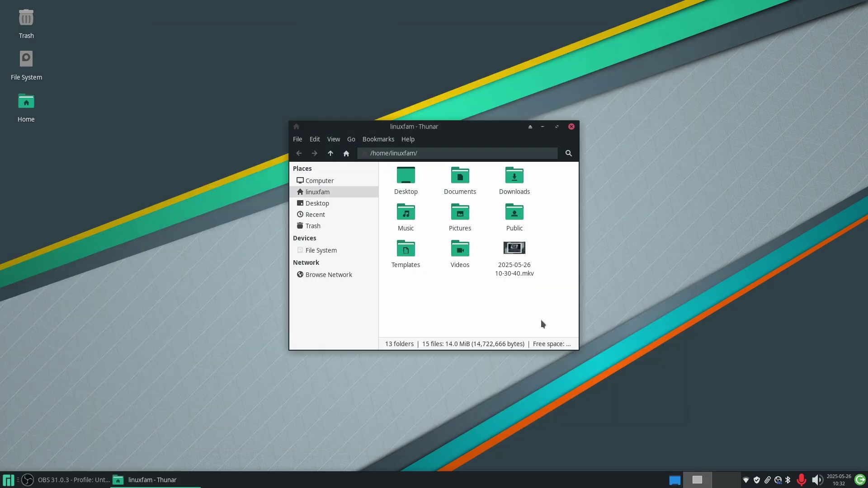
double_click(523, 186)
left_click_drag(482, 126, 470, 151)
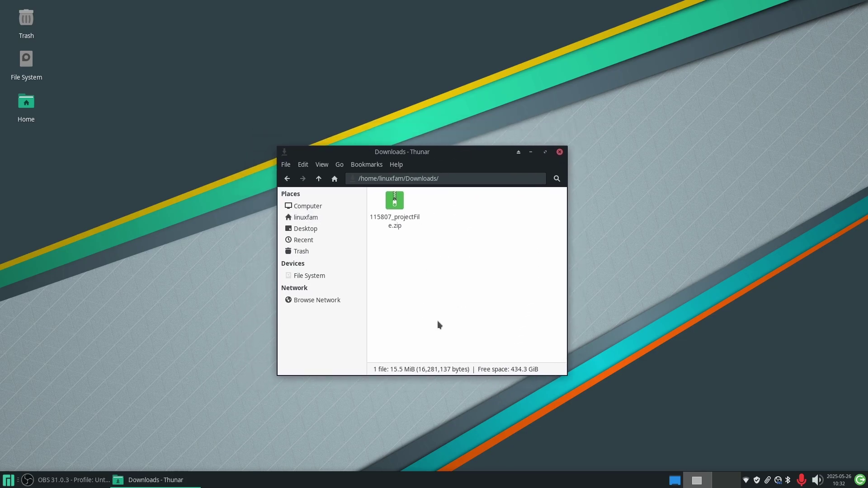
Step: Extract all files of 115807_projectFile.zip into the Downloads folder
right_click(401, 218)
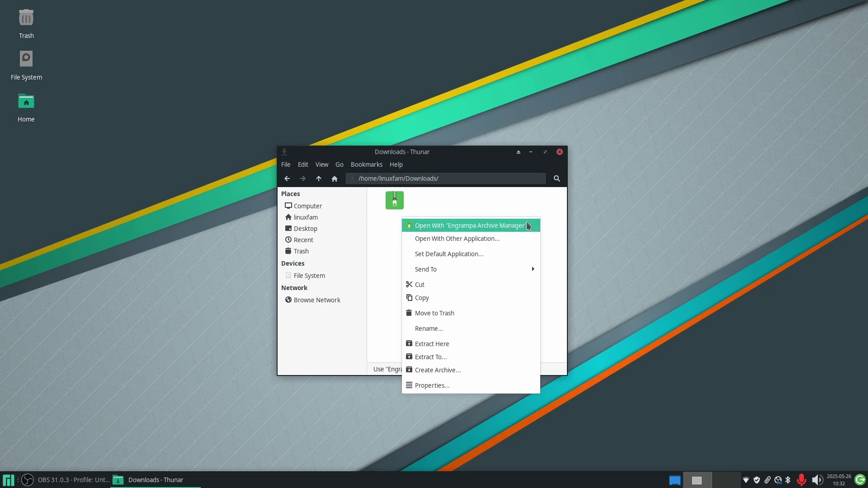
left_click(444, 357)
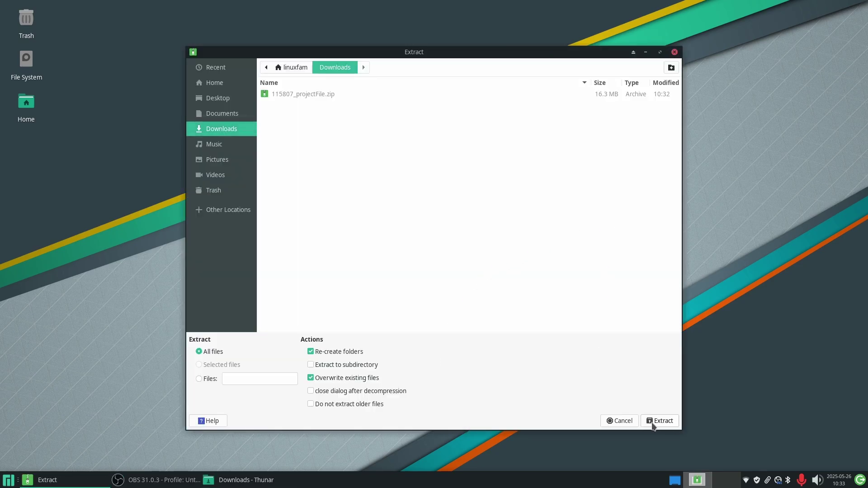
left_click(652, 421)
left_click(476, 275)
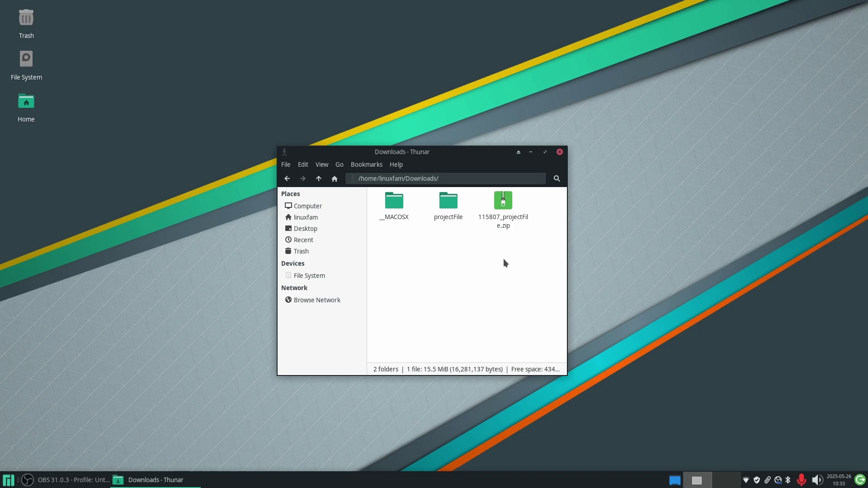
Step: Delete 115807_projectFile.zip and the __MACOSX folder from Downloads
left_click_drag(490, 257, 531, 262)
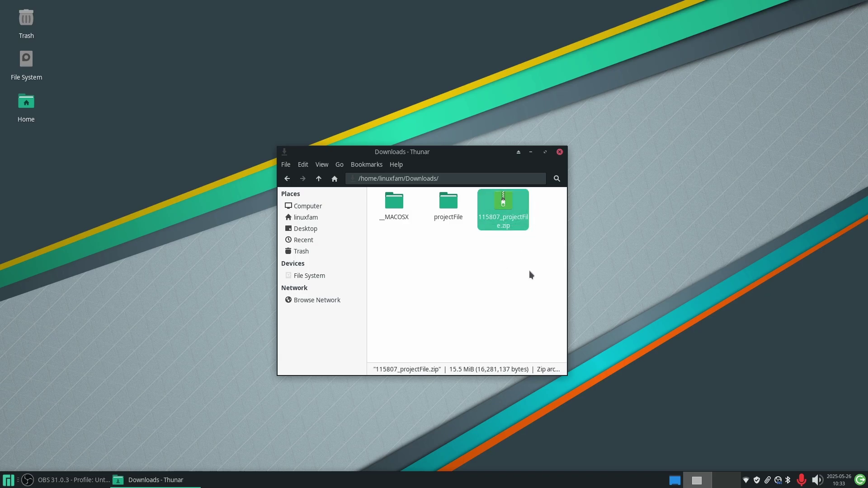
key("Delete")
left_click_drag(409, 251, 390, 210)
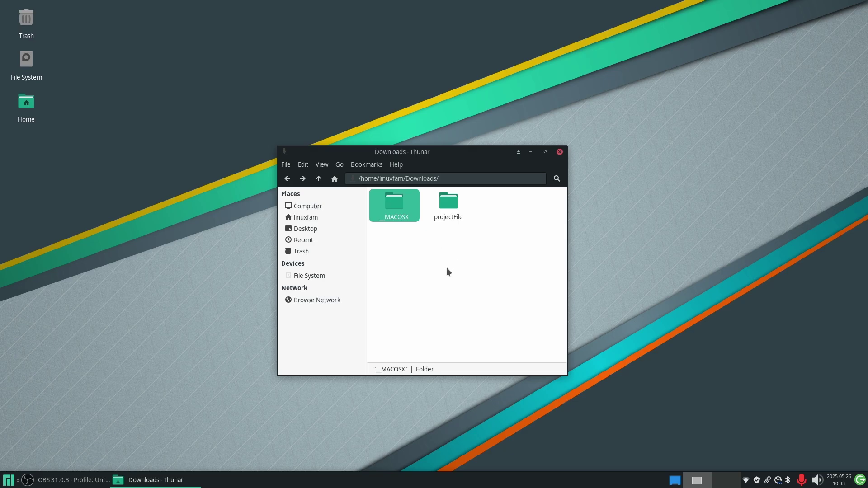
key("Delete")
Step: Open the Commands text file inside the projectFile folder
left_click(404, 213)
double_click(397, 212)
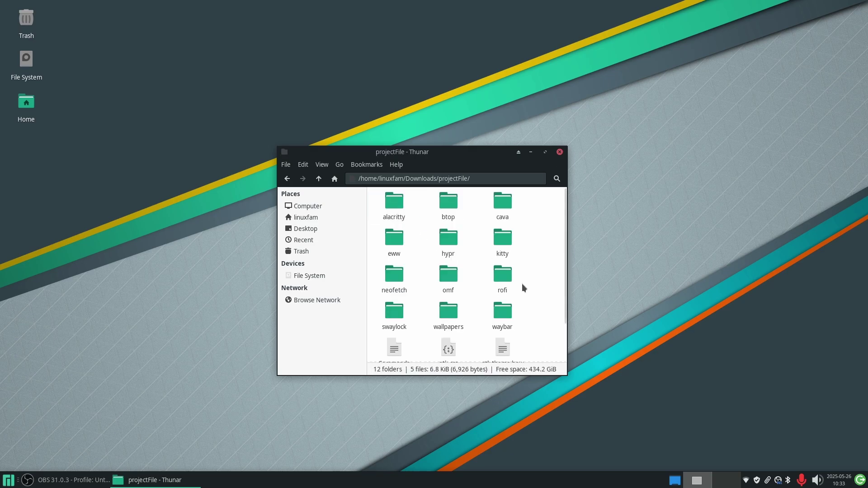
scroll(522, 283, "down", 2)
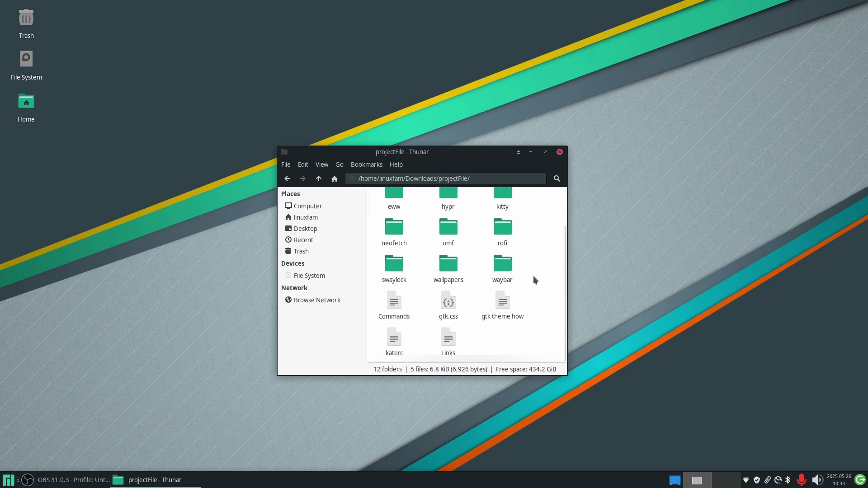
double_click(398, 303)
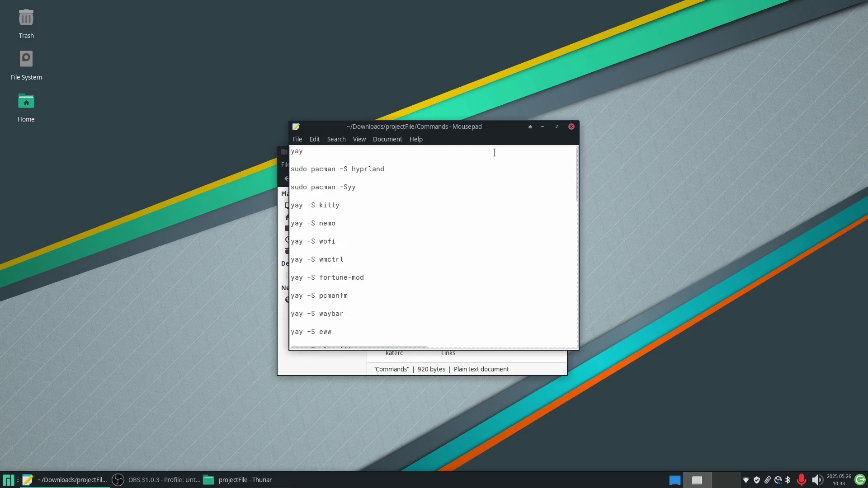
Step: Arrange the Commands text and projectFile windows side by side and skim through the list of commands
left_click_drag(498, 131, 258, 143)
left_click_drag(435, 154, 689, 116)
left_click_drag(250, 138, 407, 109)
scroll(383, 253, "down", 3)
scroll(383, 253, "down", 7)
scroll(382, 252, "up", 10)
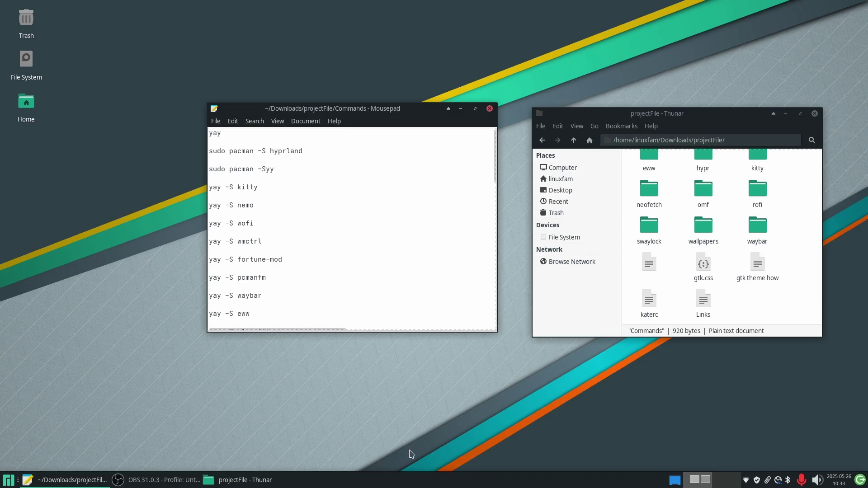
Step: Open a terminal beside the Commands text and minimize the projectFile window
left_click(8, 482)
left_click(51, 284)
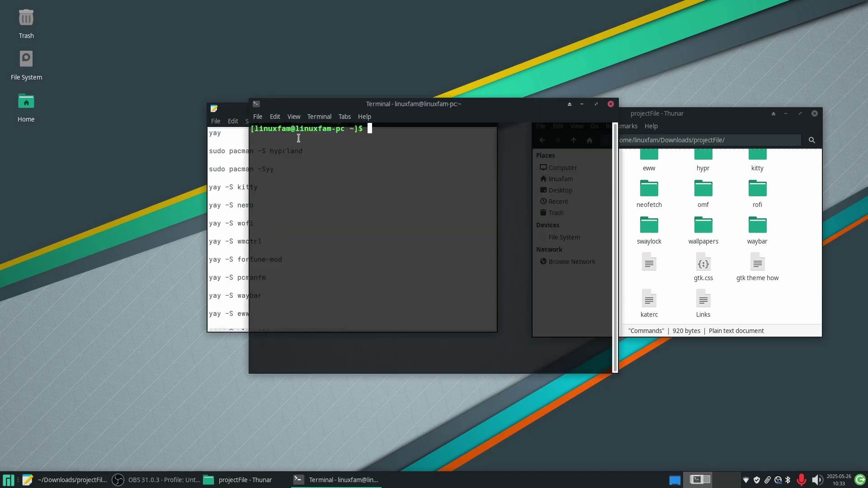
left_click_drag(420, 107, 634, 113)
left_click(788, 115)
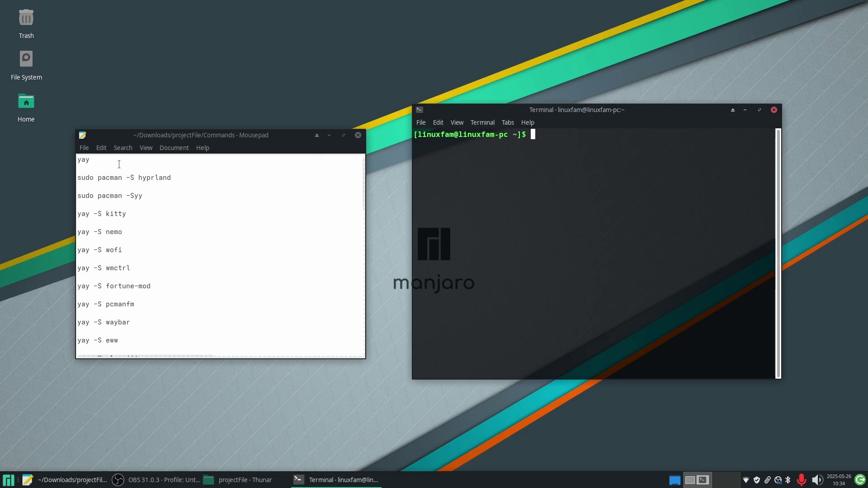
Step: Copy the yay command from the Commands text, run it in the terminal and enter the sudo password
left_click(99, 156)
double_click(85, 159)
key("super+c")
left_click(565, 135)
middle_click(564, 134)
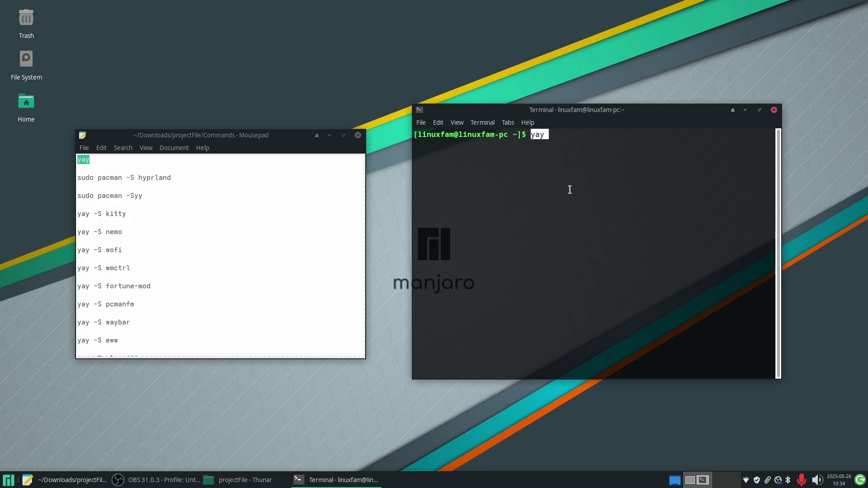
key("Return")
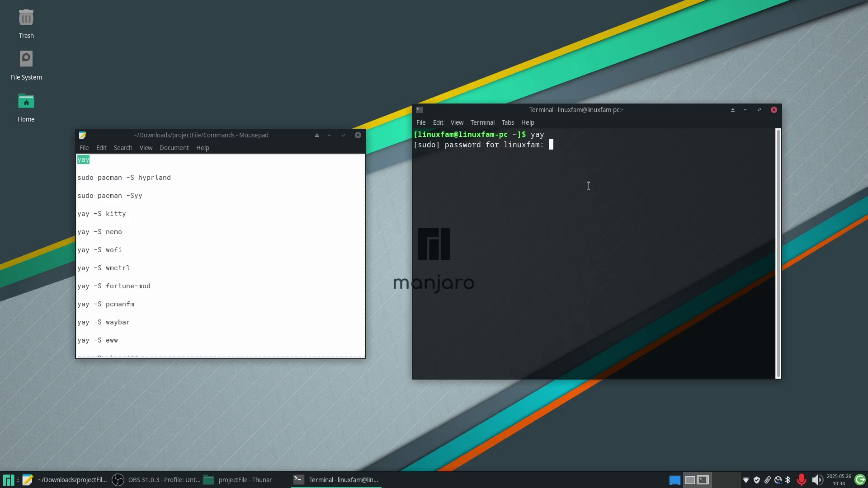
key("Return")
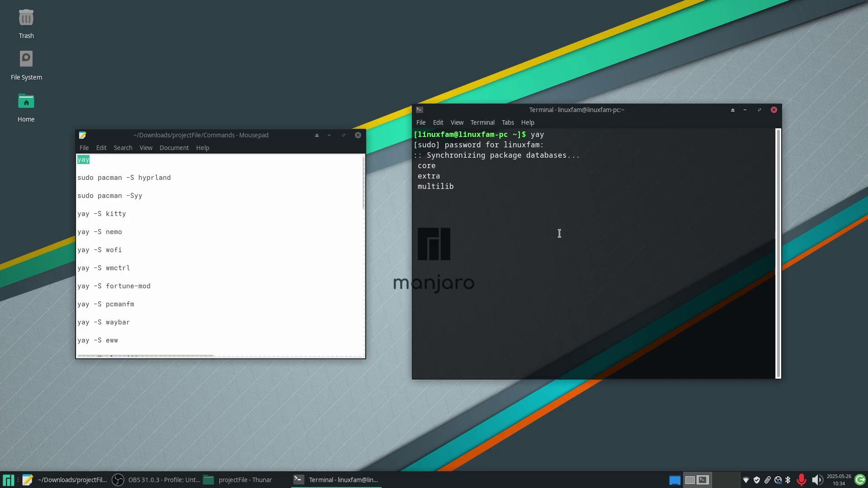
Step: Clear the terminal and paste in the "sudo pacman -S hyprland" command from the Commands text
key("ctrl+l")
left_click_drag(172, 177, 69, 177)
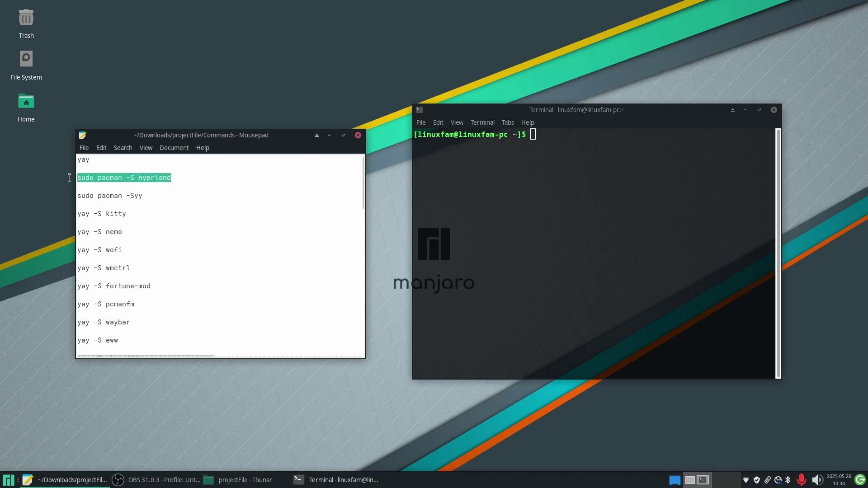
middle_click(576, 132)
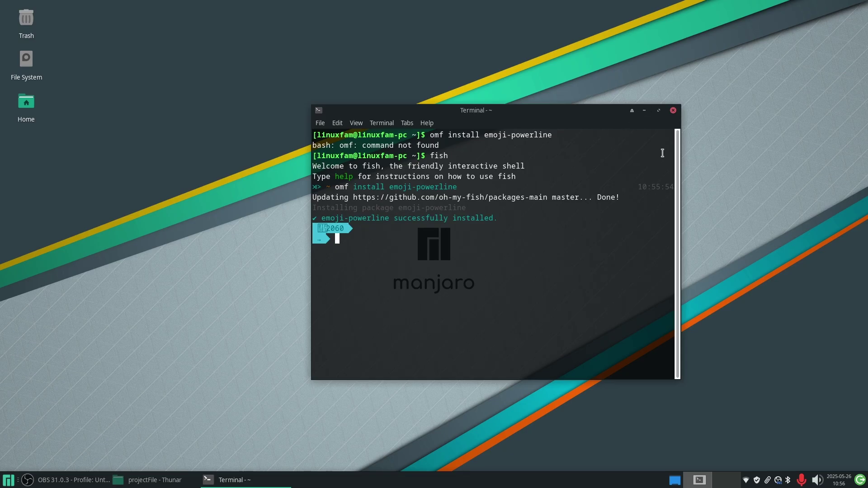
Step: Close the terminal and open the home folder in a new file manager window beside projectFile
left_click(674, 110)
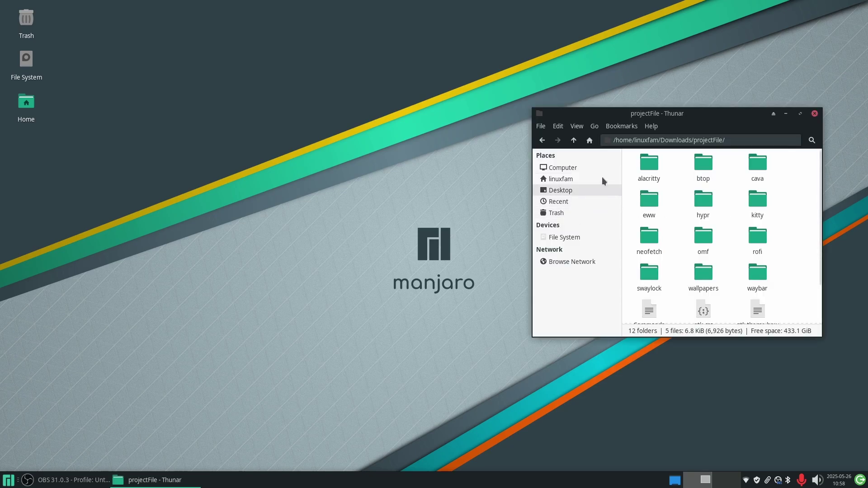
right_click(567, 178)
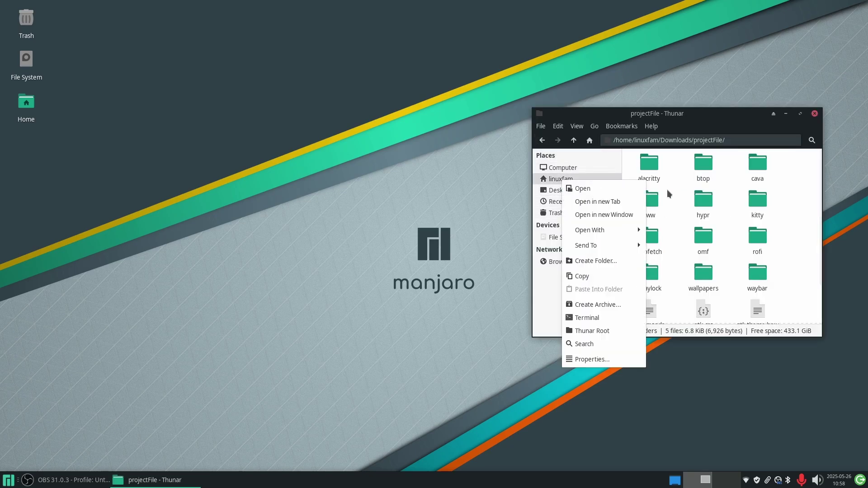
left_click(601, 216)
left_click_drag(442, 133, 273, 149)
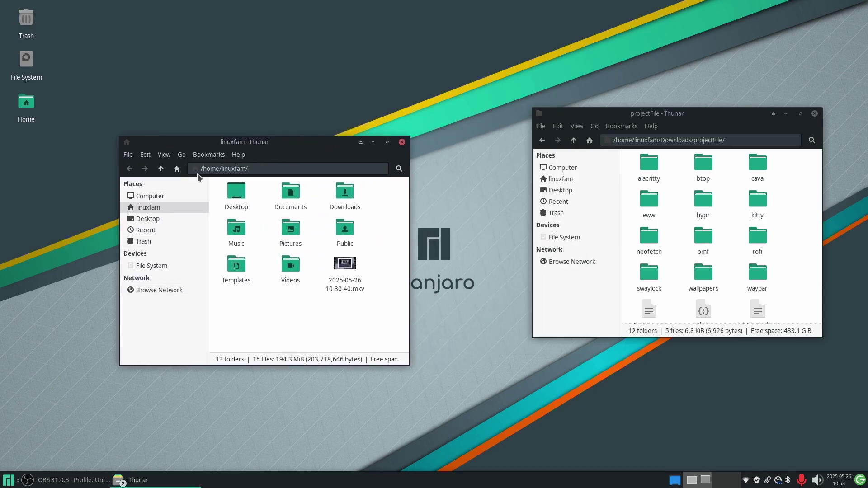
Step: Show hidden files in the home folder and open its .config folder
left_click(164, 155)
left_click(190, 265)
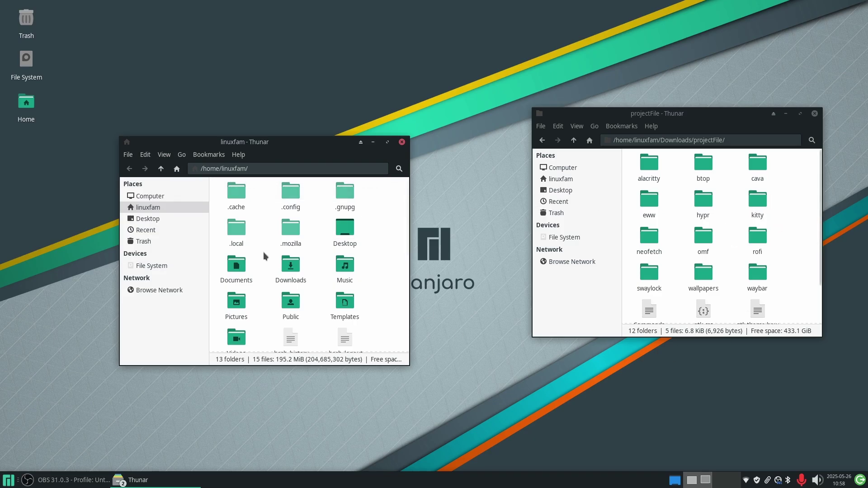
double_click(294, 197)
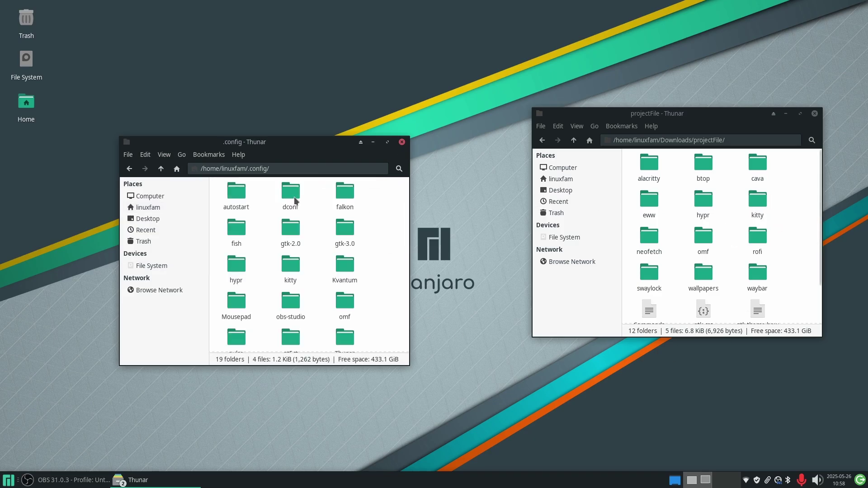
Step: Move all projectFile folders except wallpapers, from alacritty and btop through swaylock and waybar, into the .config folder
left_click(648, 167)
left_click(701, 164, "ctrl")
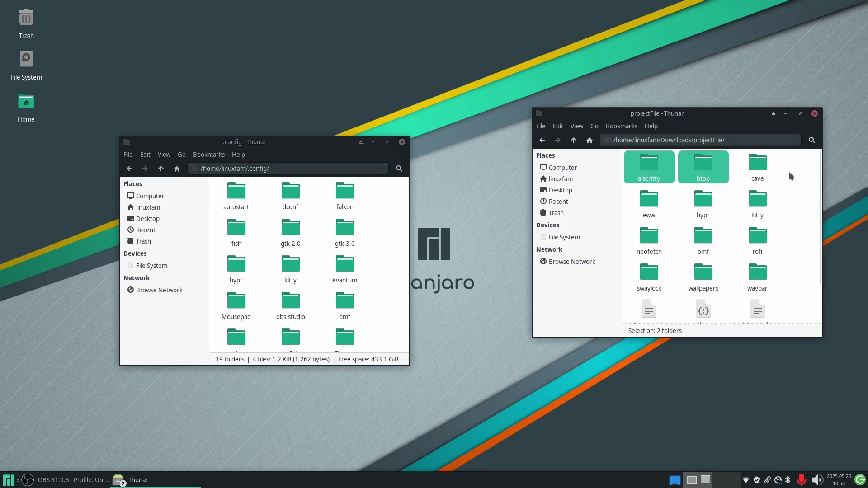
left_click(758, 165, "ctrl")
left_click(650, 202, "ctrl")
left_click(700, 203, "ctrl")
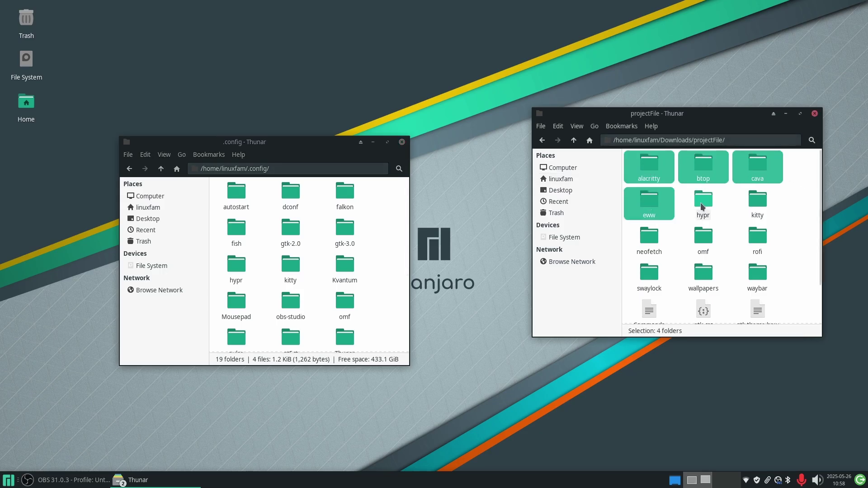
left_click(756, 202, "ctrl")
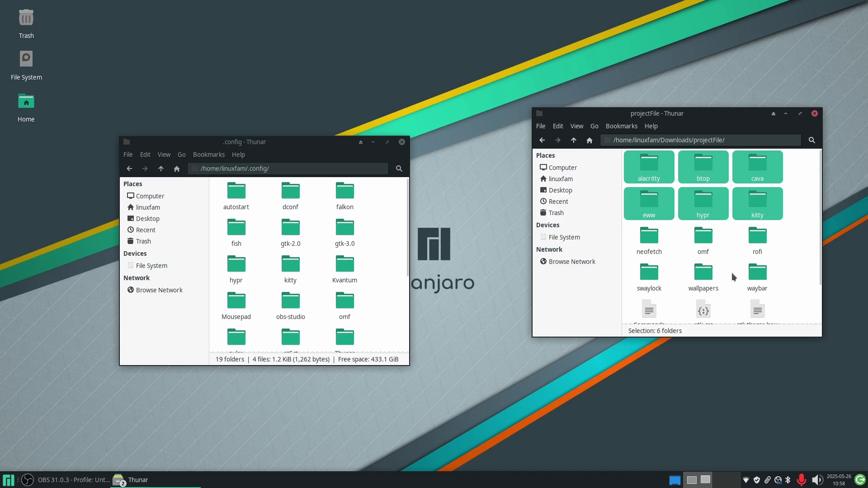
left_click(648, 244, "ctrl")
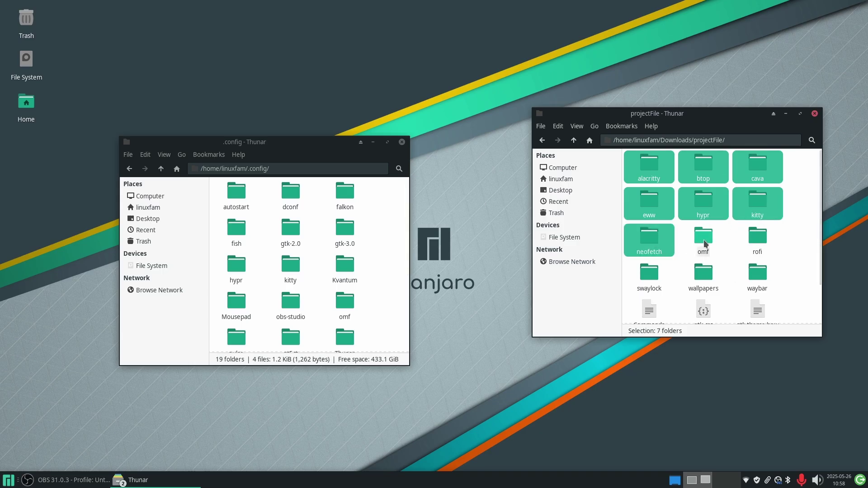
left_click(704, 244, "ctrl")
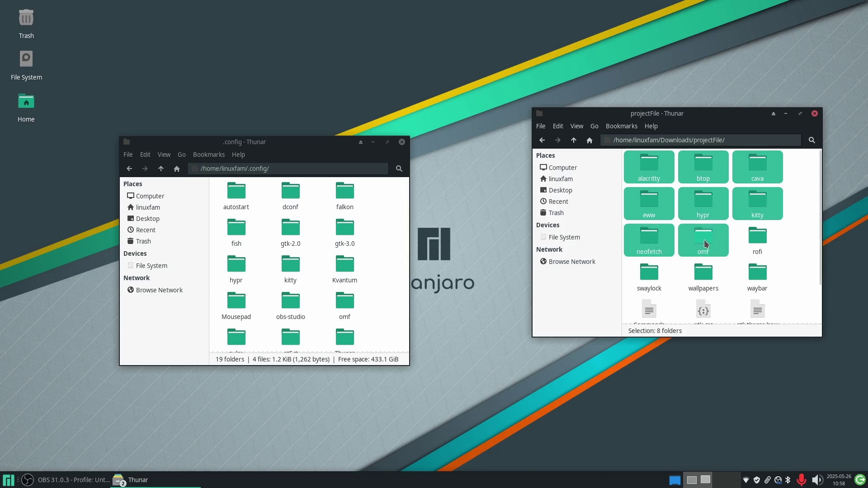
left_click(754, 241, "ctrl")
left_click(649, 278, "ctrl")
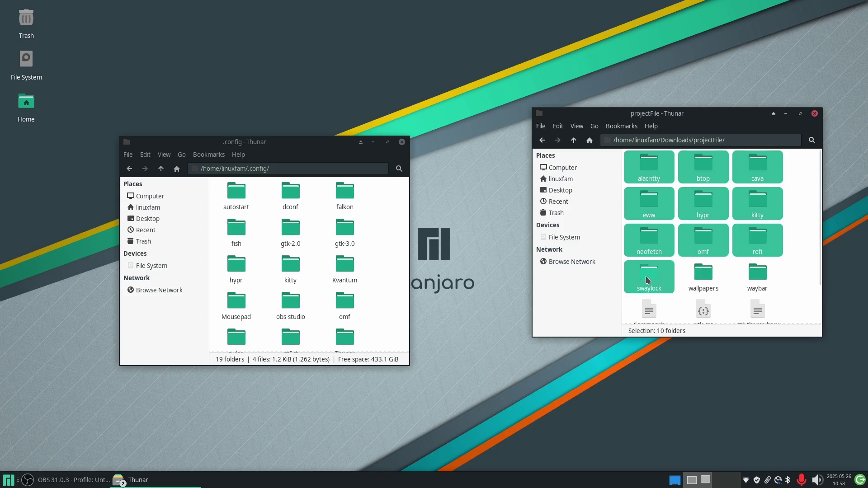
left_click(755, 276, "ctrl")
left_click_drag(655, 213, 372, 264)
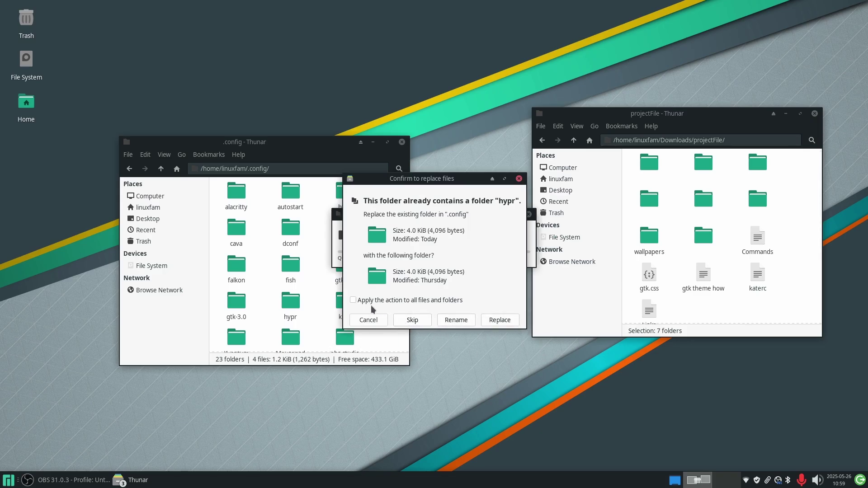
Step: Replace the existing folders in .config with the moved ones, applying the action to all files and folders
left_click(353, 300)
left_click(501, 321)
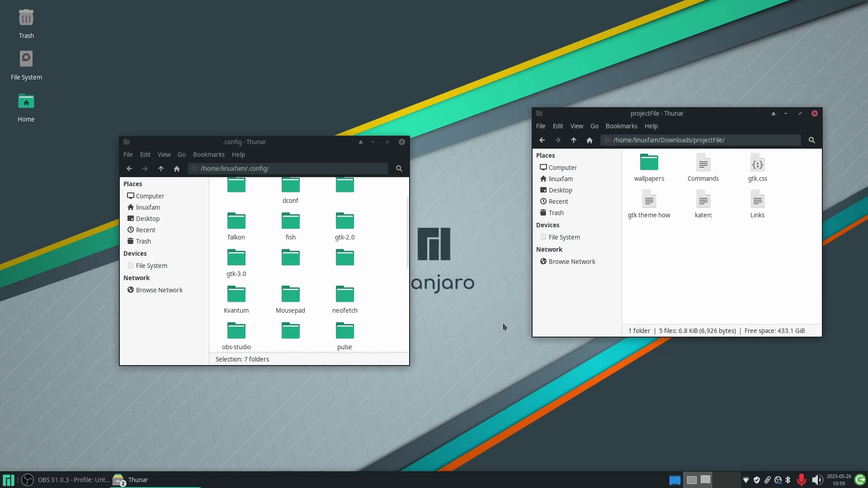
scroll(356, 281, "up", 2)
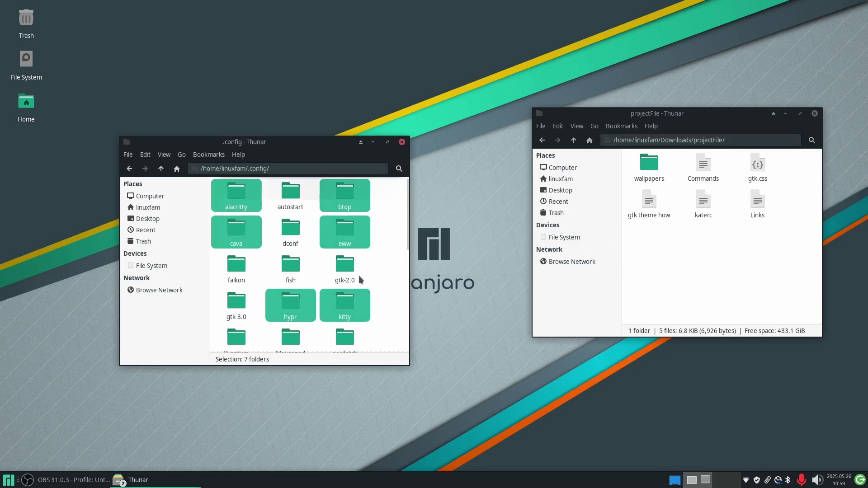
left_click(378, 248)
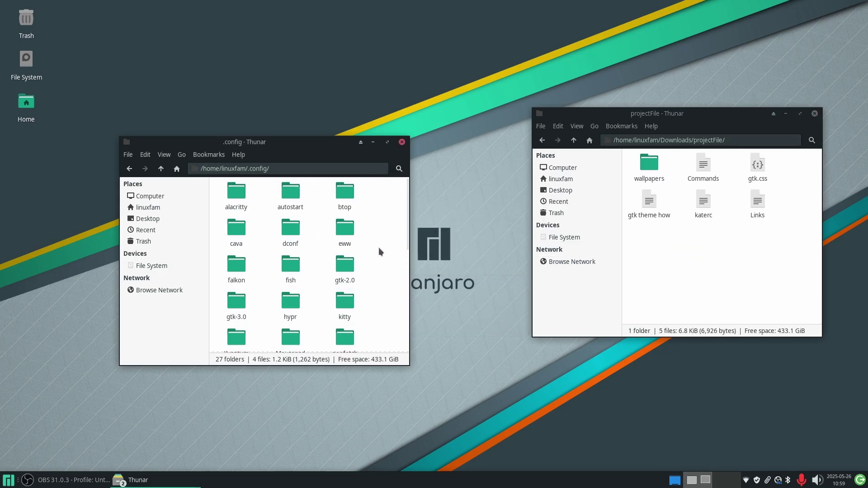
Step: Move all images from the projectFile wallpapers folder into the home Pictures folder
left_click(153, 208)
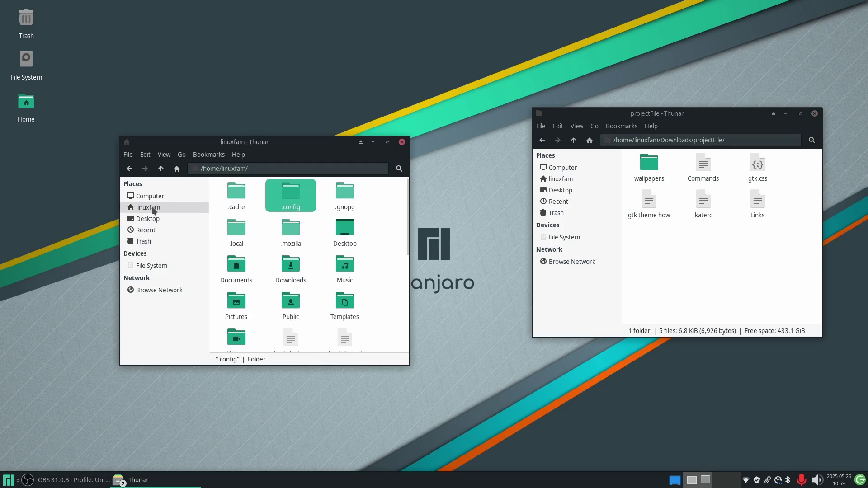
left_click(370, 256)
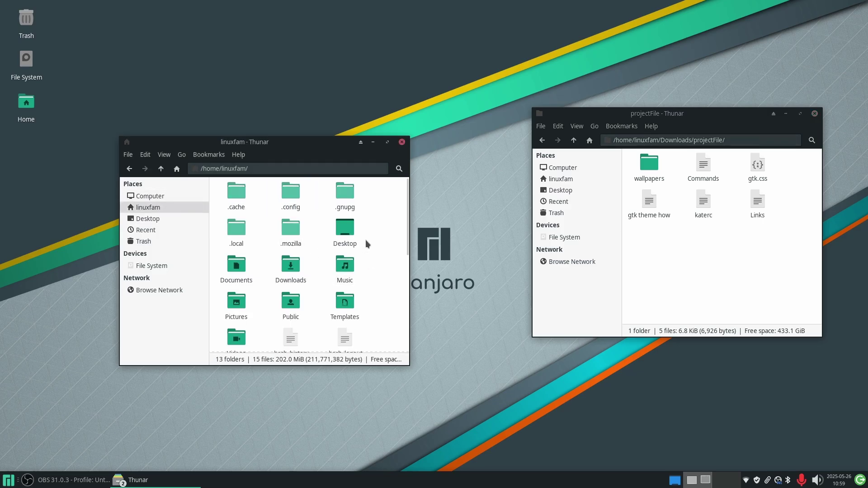
double_click(236, 302)
double_click(636, 169)
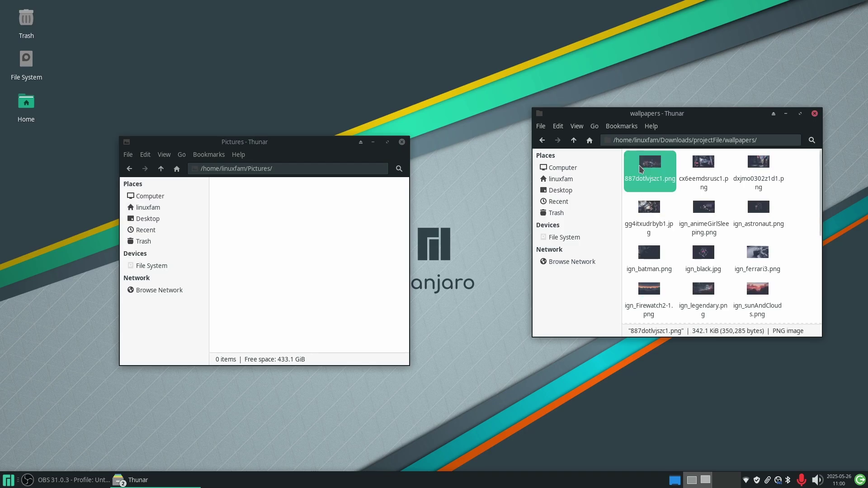
key("ctrl+a")
left_click_drag(695, 170, 269, 246)
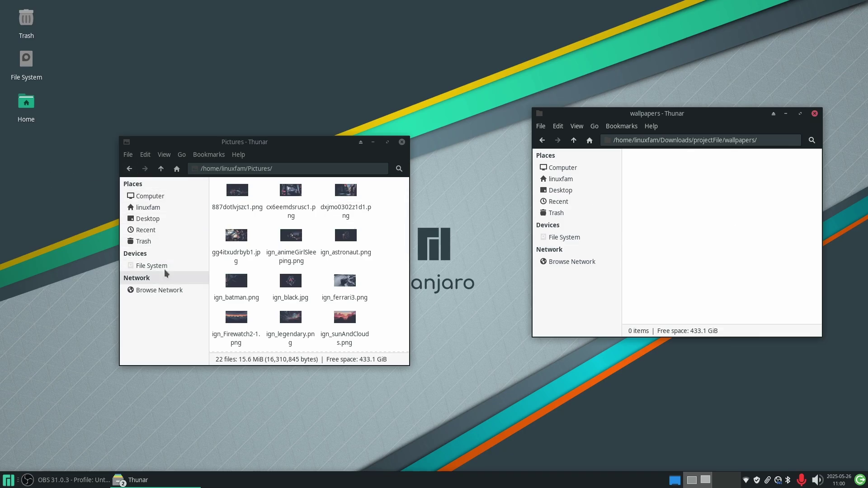
Step: Leave the Pictures folder and close both file manager windows
left_click(160, 168)
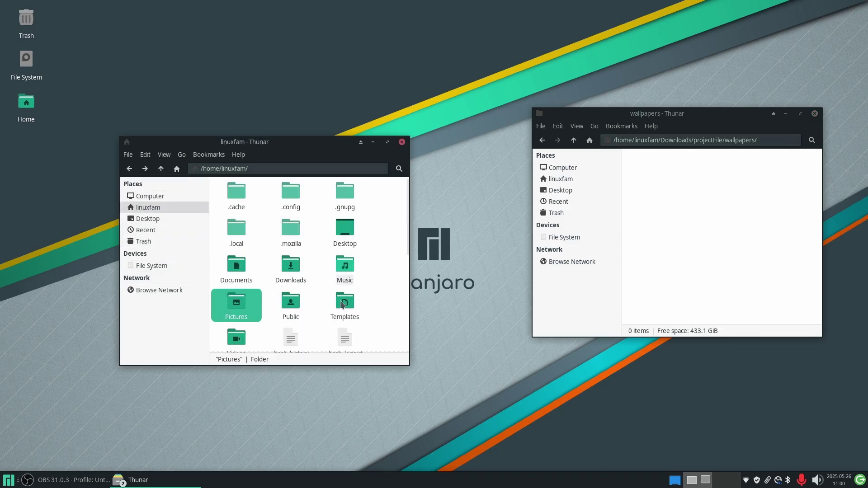
double_click(291, 190)
left_click(402, 142)
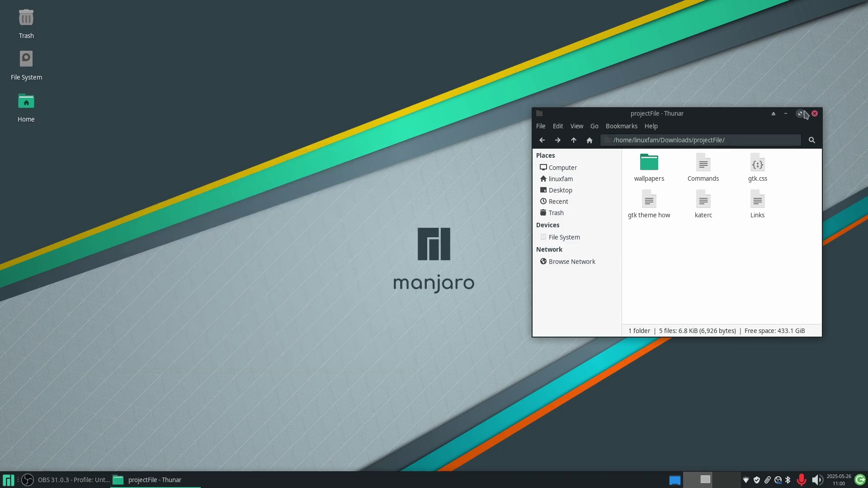
left_click(815, 114)
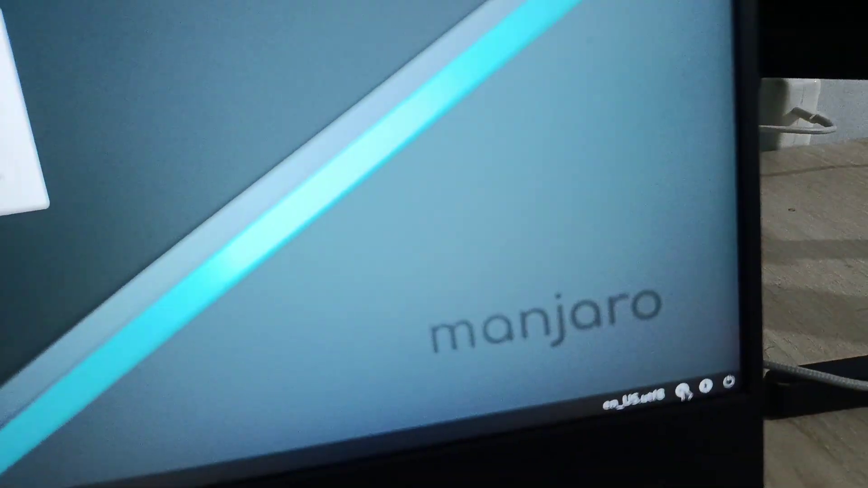
Step: Choose the Hyprland session on the login screen, enter the account password and log in
left_click(690, 379)
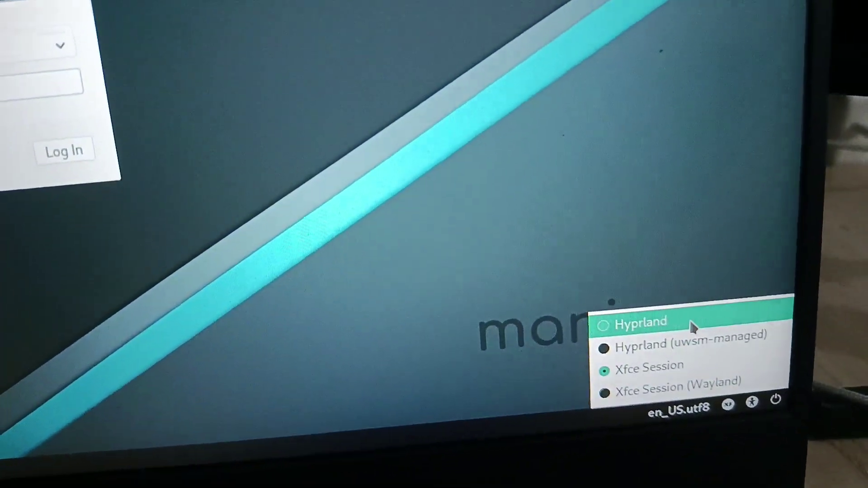
left_click(667, 312)
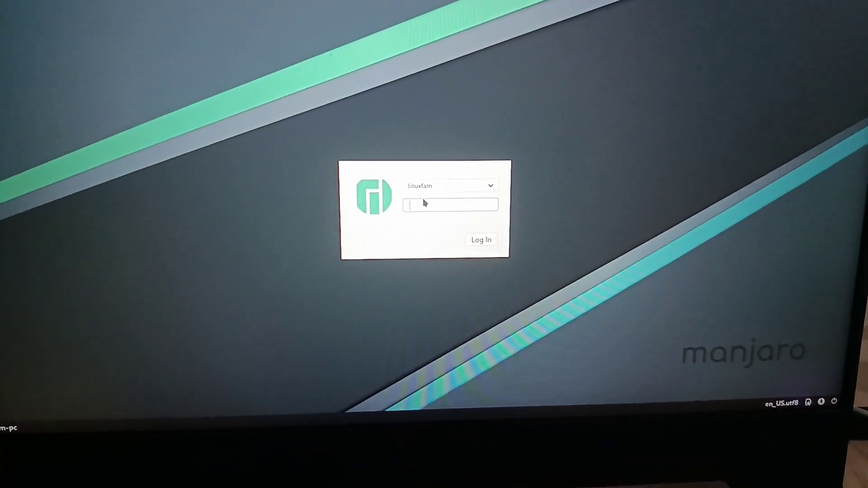
type("••••")
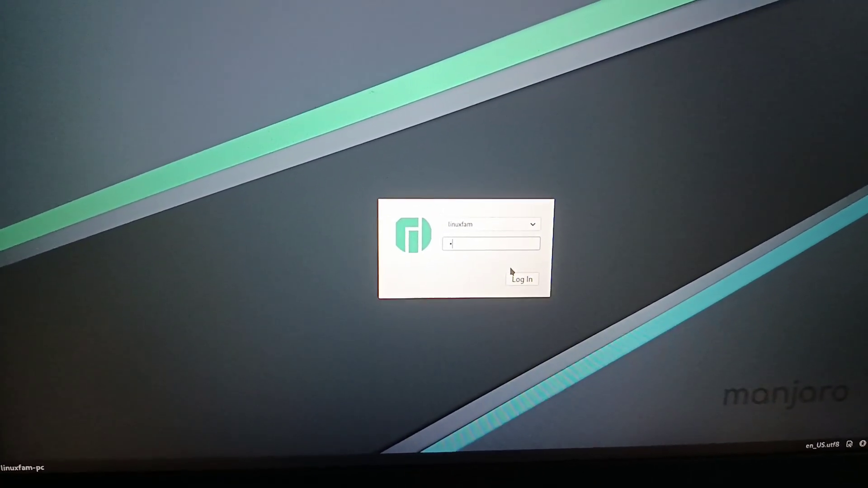
left_click(536, 297)
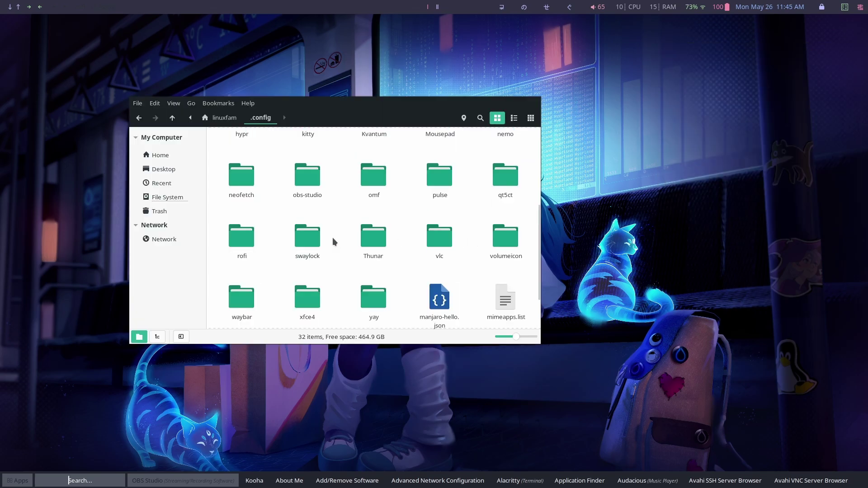
Step: Open the rofi/launchers/type-4 folder inside .config
scroll(248, 277, "up", 2)
double_click(248, 278)
left_click_drag(369, 100, 469, 102)
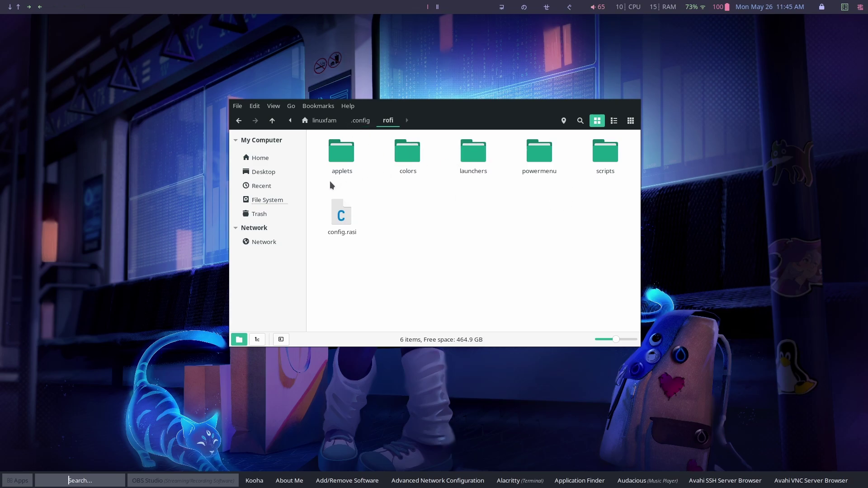
double_click(475, 165)
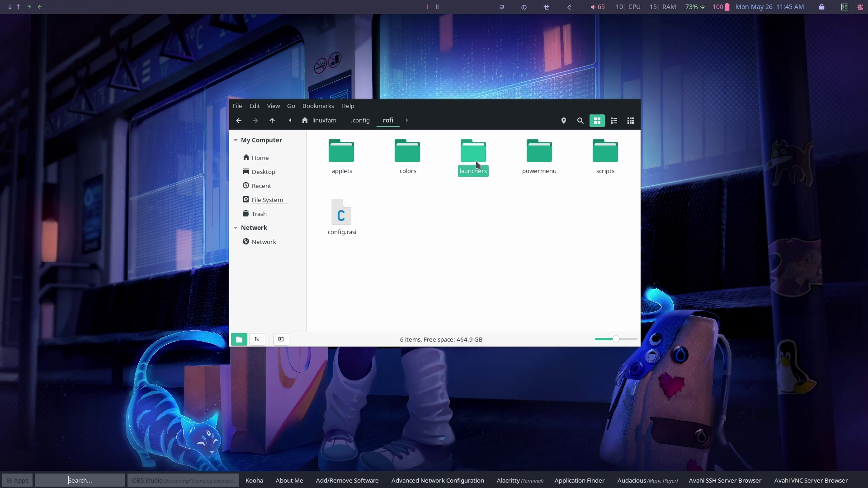
double_click(544, 166)
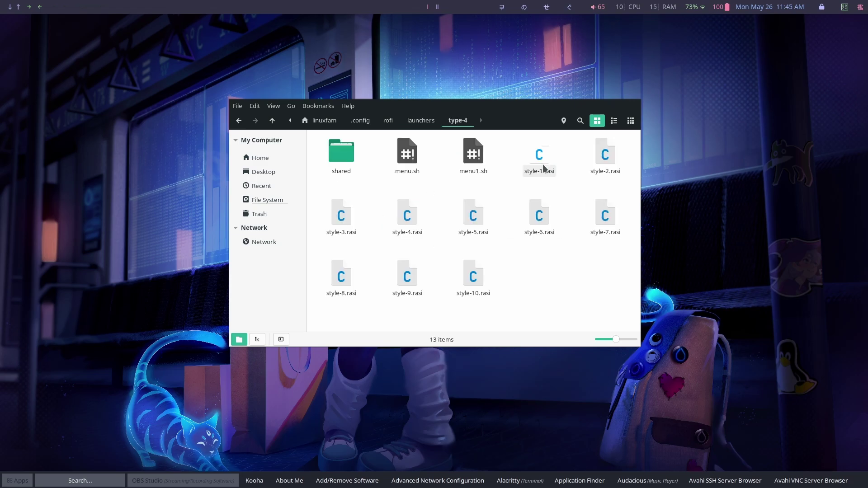
Step: Allow menu.sh in the type-4 folder to be executed as a program and close its properties
left_click(409, 153)
right_click(410, 149)
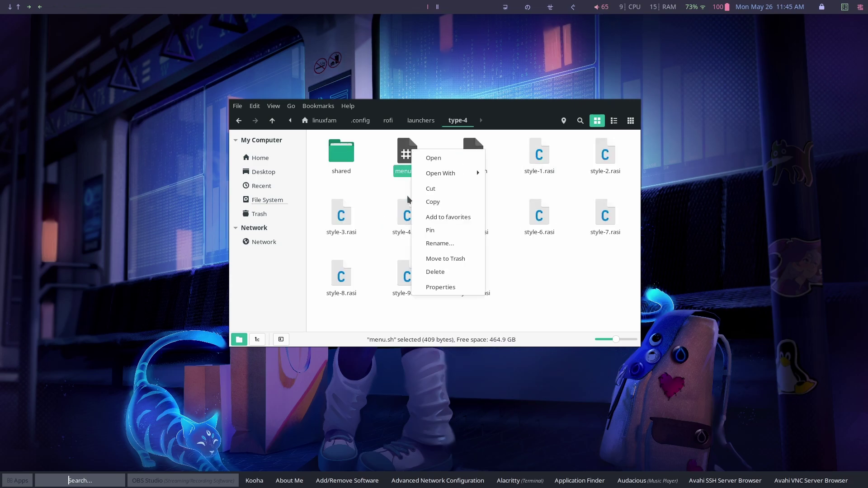
left_click(450, 289)
left_click(758, 21)
left_click(681, 140)
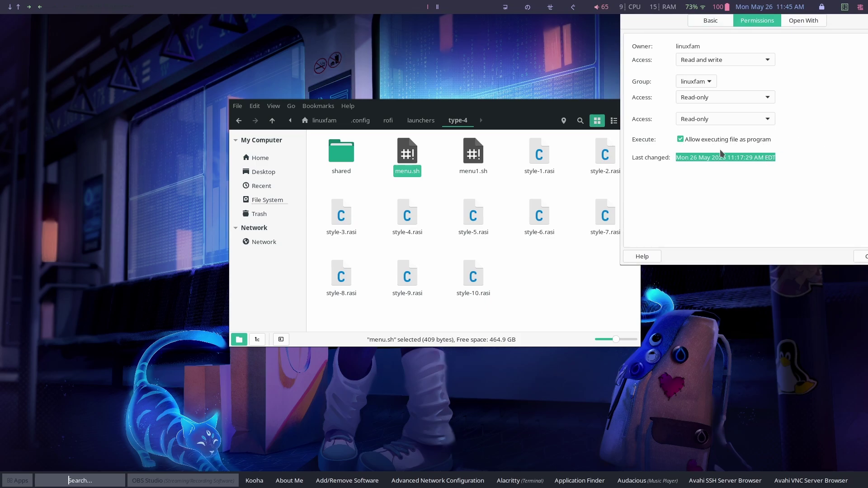
key("Escape")
Step: Allow menu1.sh to be executed as a program in its permissions and close the properties dialog
left_click(474, 153)
right_click(481, 157)
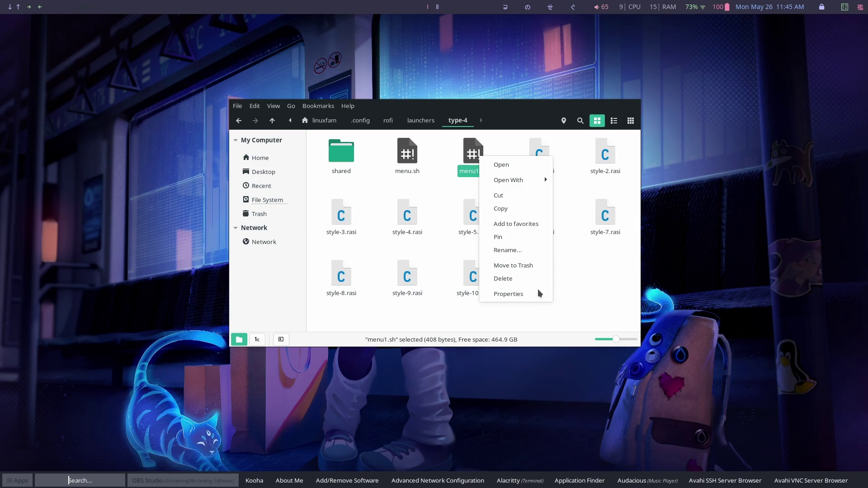
left_click(516, 294)
left_click(753, 22)
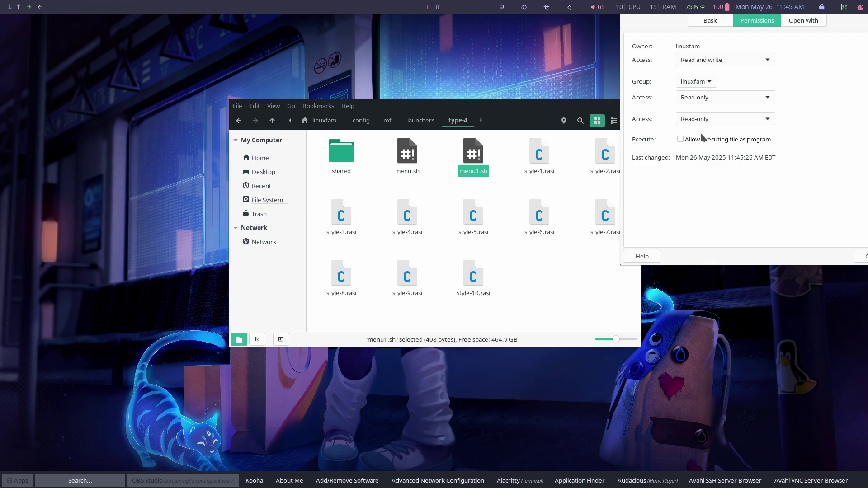
left_click_drag(799, 89, 720, 178)
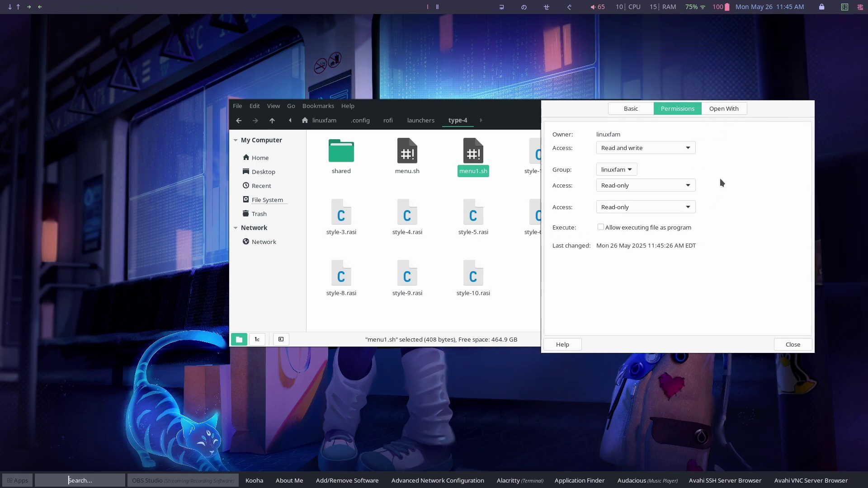
left_click(603, 229)
left_click(794, 348)
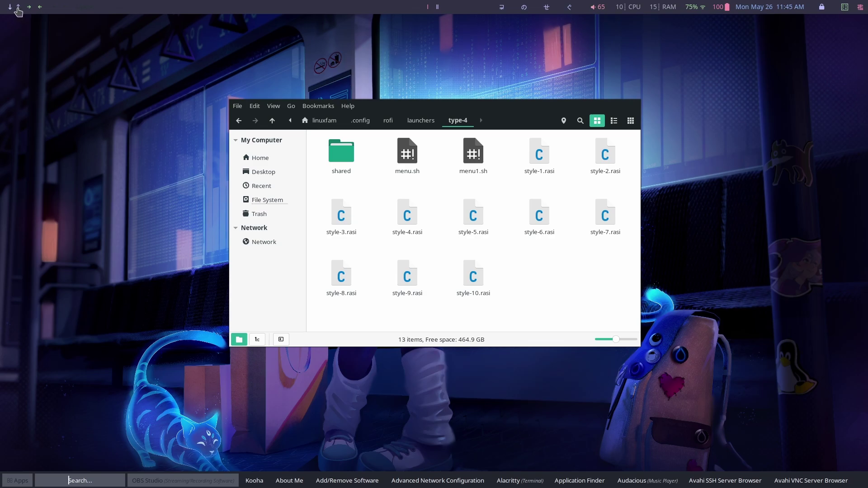
Step: Return to the .config folder and open its waybar folder
key("alt+Left")
key("alt+Left")
left_click(362, 121)
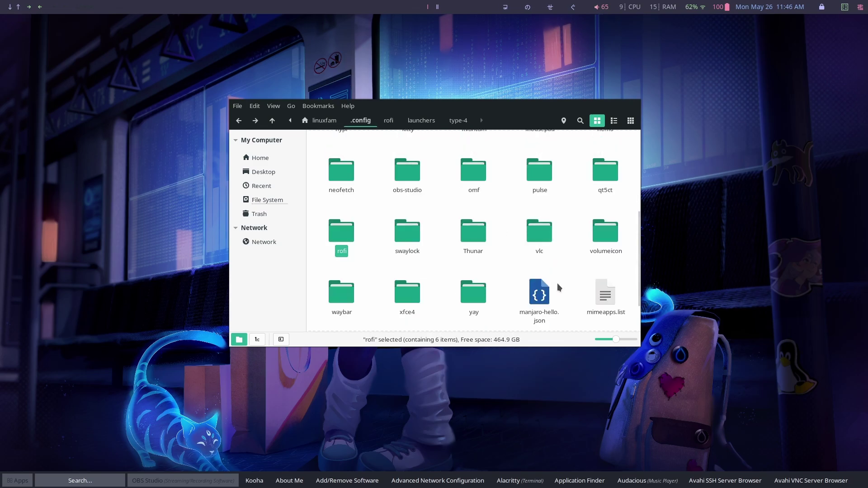
left_click(566, 276)
scroll(571, 262, "down", 1)
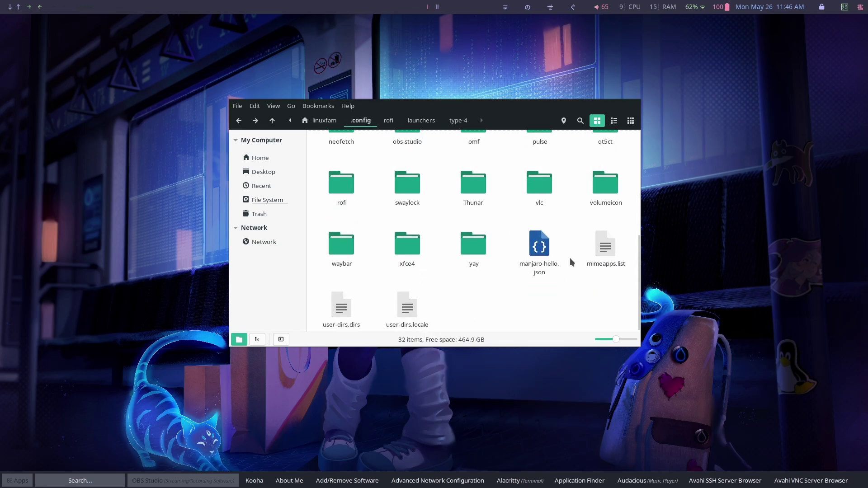
double_click(353, 254)
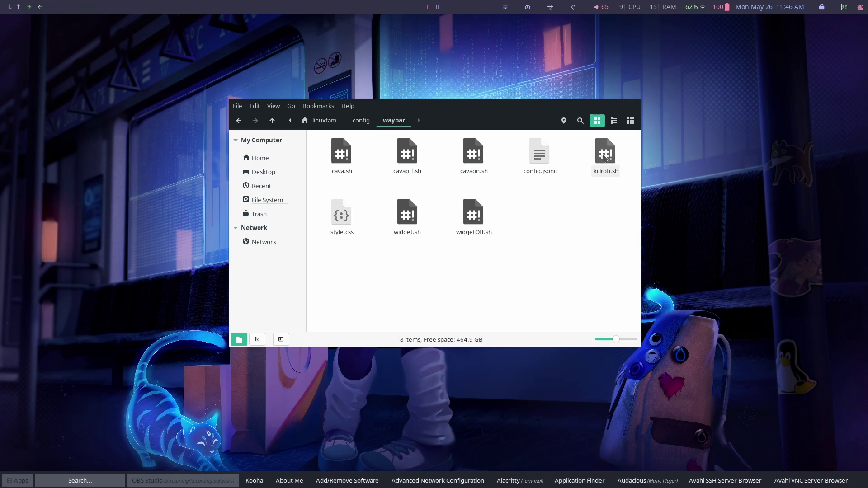
Step: Allow killrofi.sh in the waybar folder to be executed as a program and close its properties
right_click(608, 155)
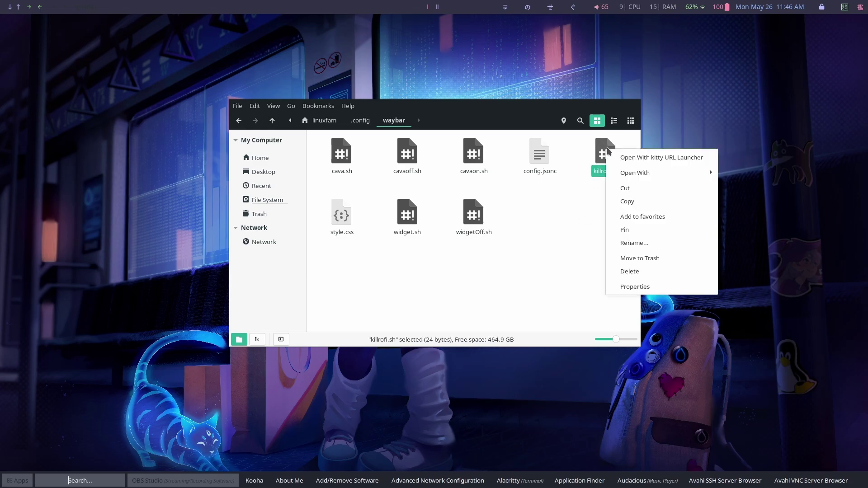
left_click(595, 180)
right_click(608, 163)
left_click(642, 299)
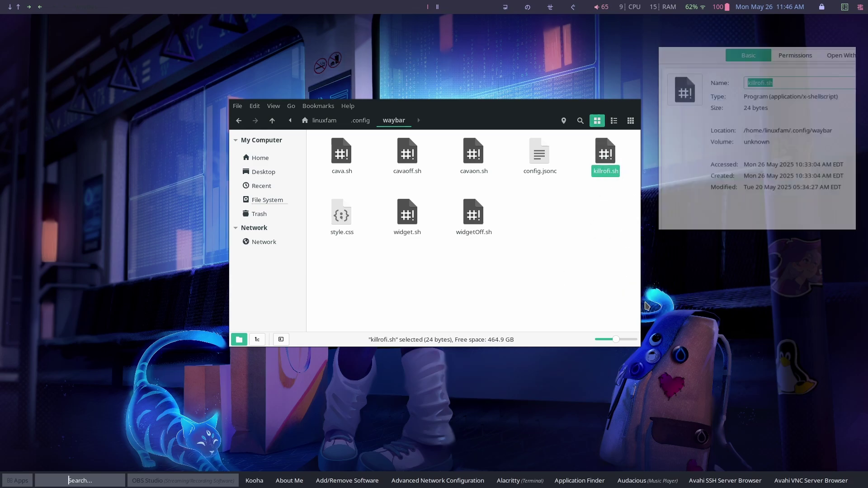
left_click(764, 20)
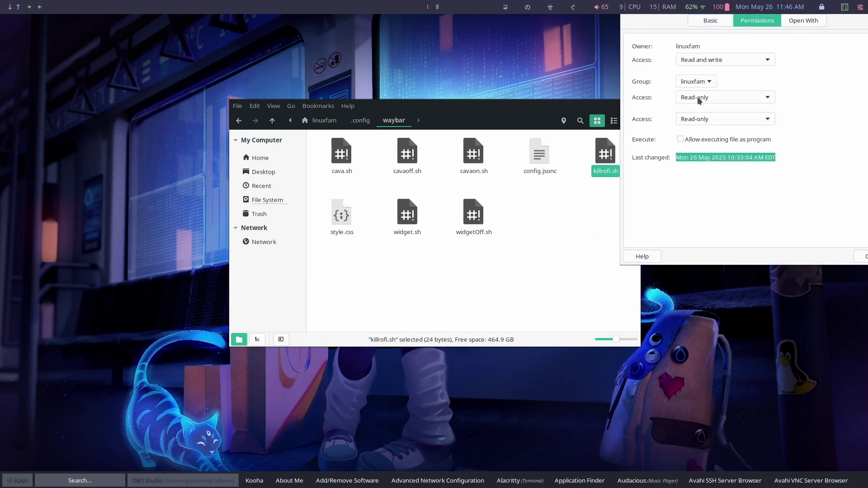
left_click(680, 138)
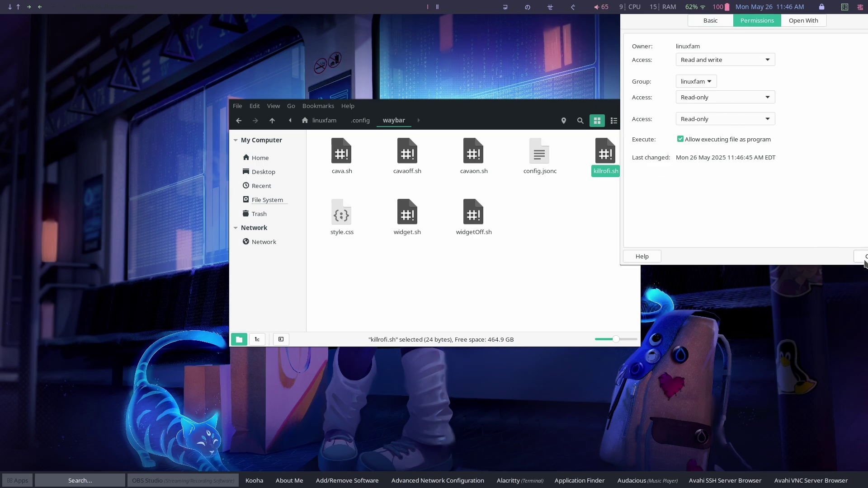
left_click(864, 259)
Step: Allow cava.sh to be executed as a program in its permissions and close the properties dialog
right_click(345, 171)
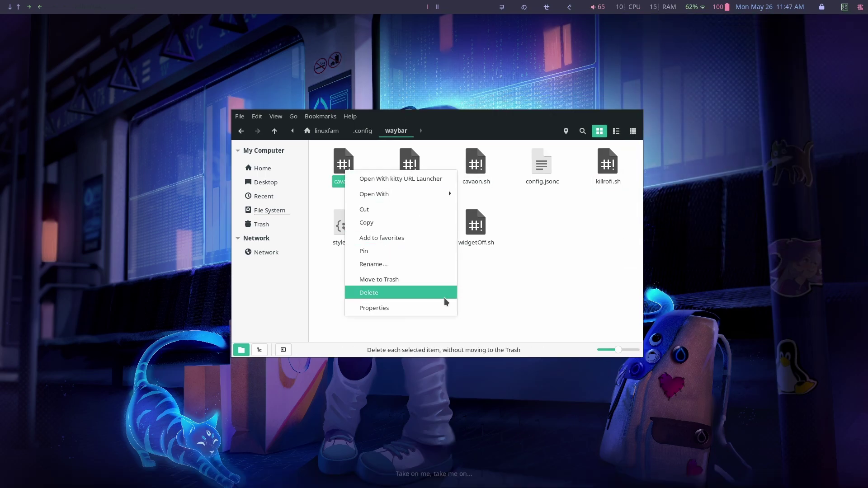
left_click(409, 309)
left_click(758, 20)
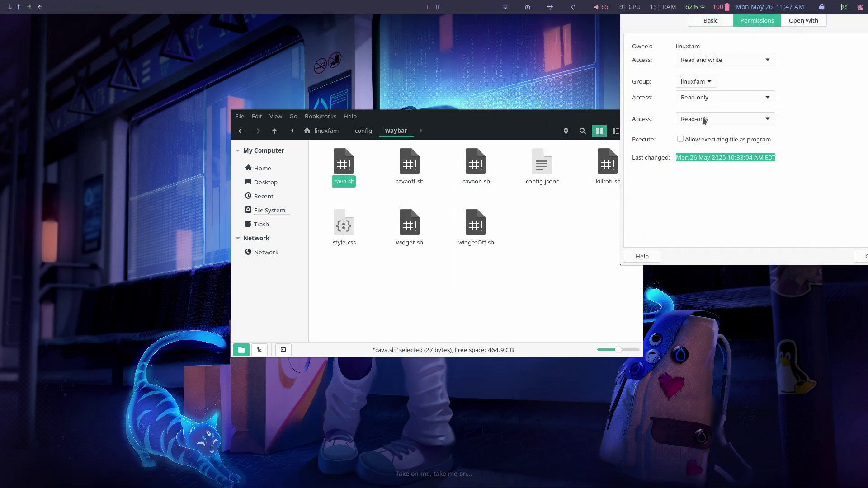
left_click(680, 140)
left_click(862, 256)
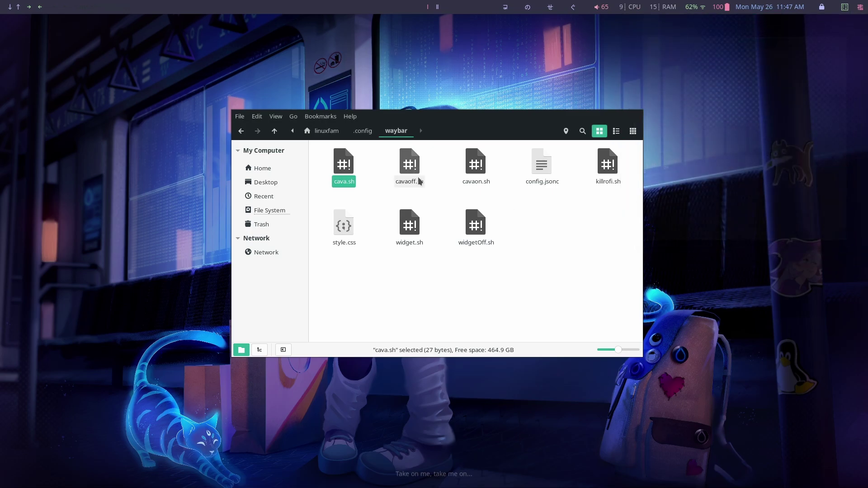
Step: Make cavaoff.sh executable as a program through its file permissions and close its properties
right_click(419, 182)
left_click(477, 310)
left_click(766, 25)
left_click(680, 139)
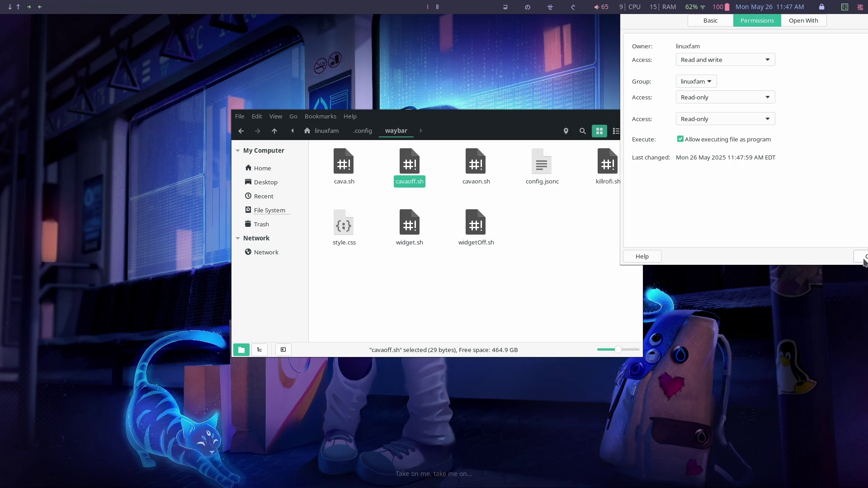
left_click(861, 256)
Step: Allow cavaon.sh to be executed as a program, close its properties and deselect the file
right_click(478, 169)
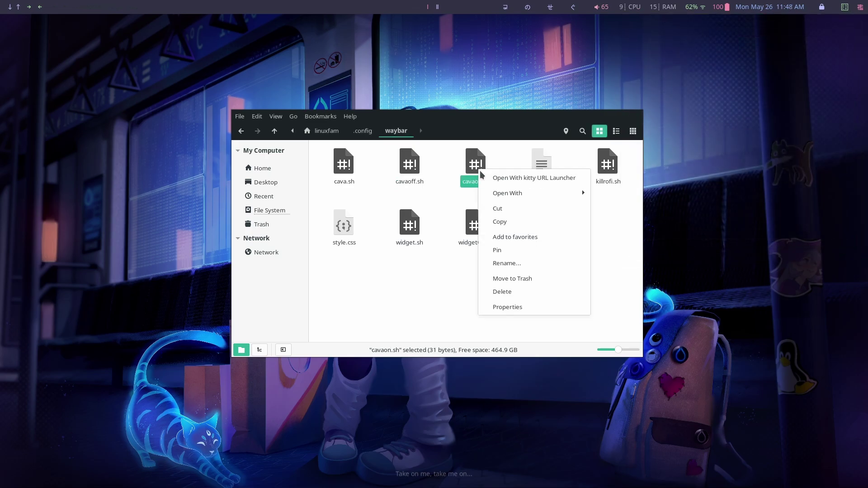
left_click(535, 309)
left_click(755, 20)
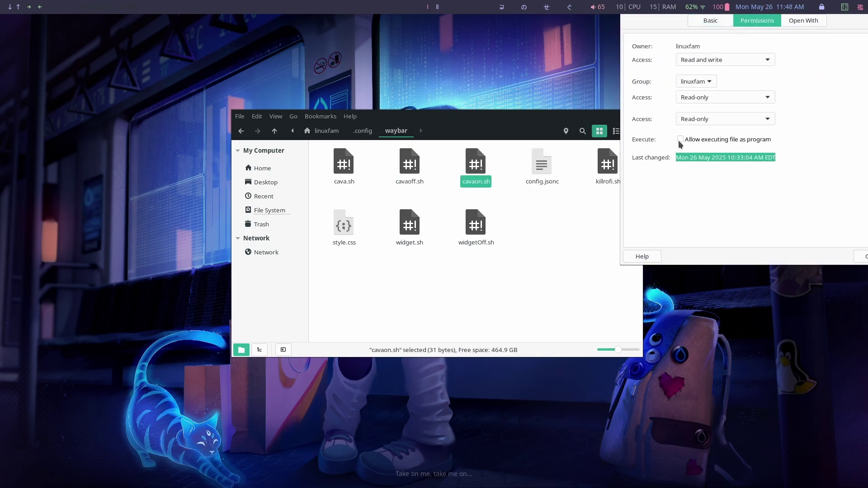
left_click(680, 140)
left_click(862, 257)
left_click(550, 199)
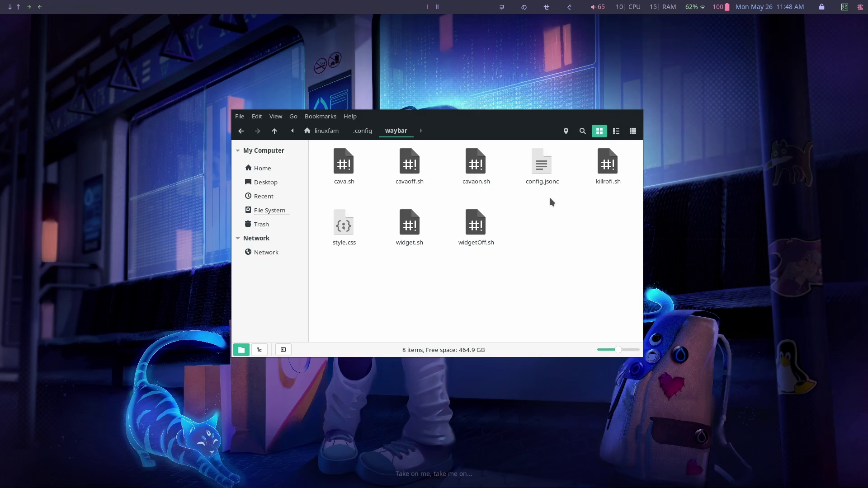
Step: Allow widget.sh in the waybar folder to be executed as a program and close its properties
right_click(409, 226)
left_click(426, 361)
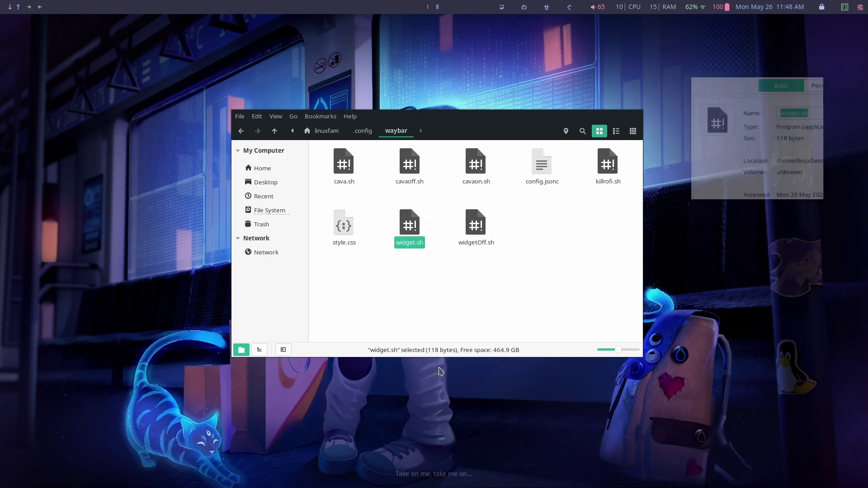
left_click(760, 20)
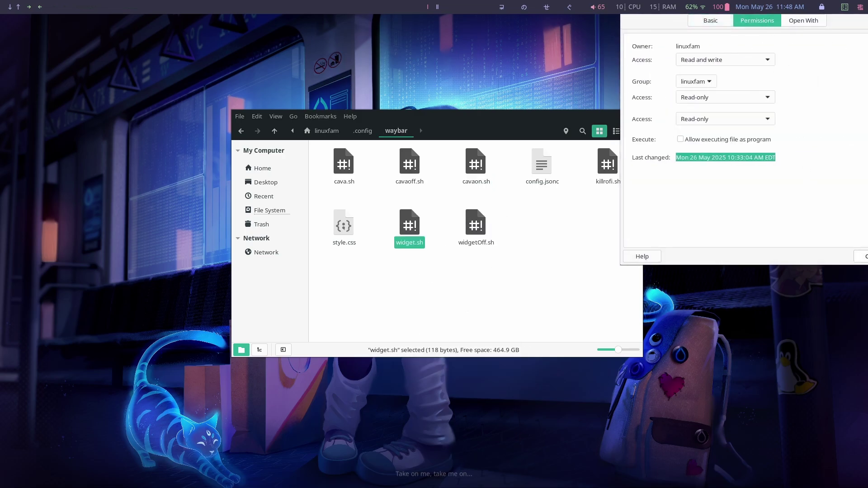
left_click(862, 256)
Step: Allow widgetOff.sh to be executed as a program in its permissions and close the properties dialog
right_click(481, 233)
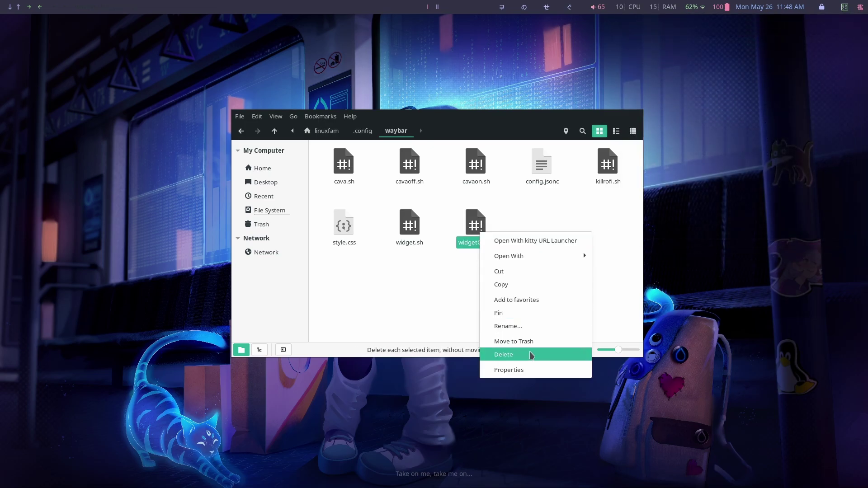
left_click(511, 371)
left_click(760, 20)
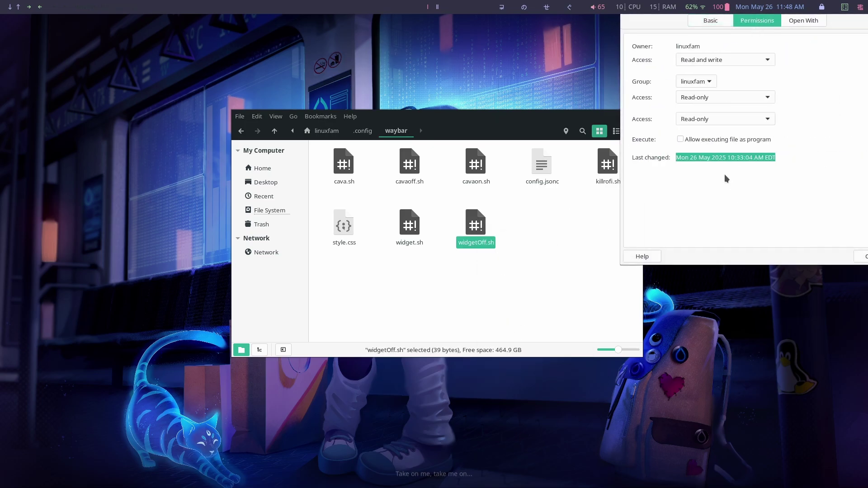
left_click(862, 256)
Step: Go back to the Downloads/projectFile folder, open the "gtk theme how" text file and move its window beside the file manager
key("alt+Left")
scroll(591, 255, "down", 1)
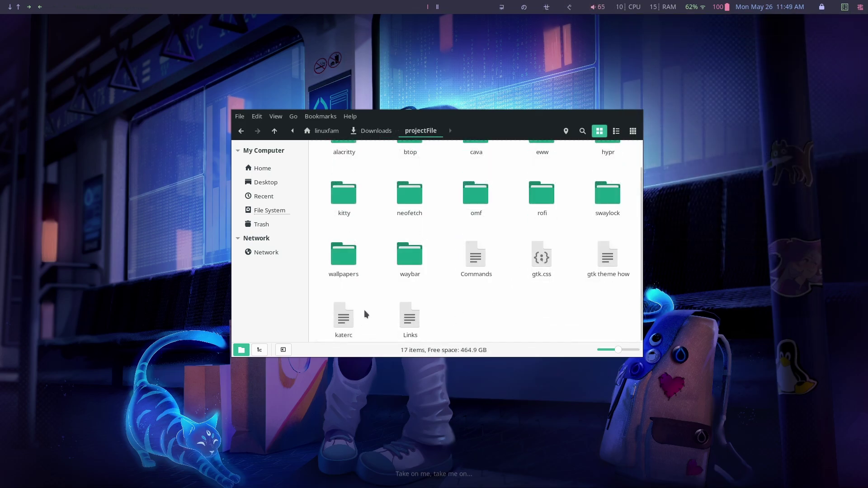
double_click(607, 266)
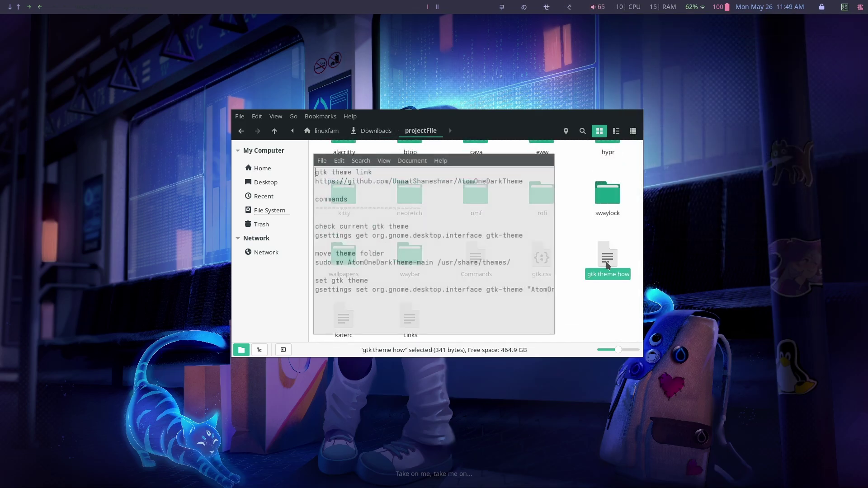
left_click_drag(437, 138, 717, 134)
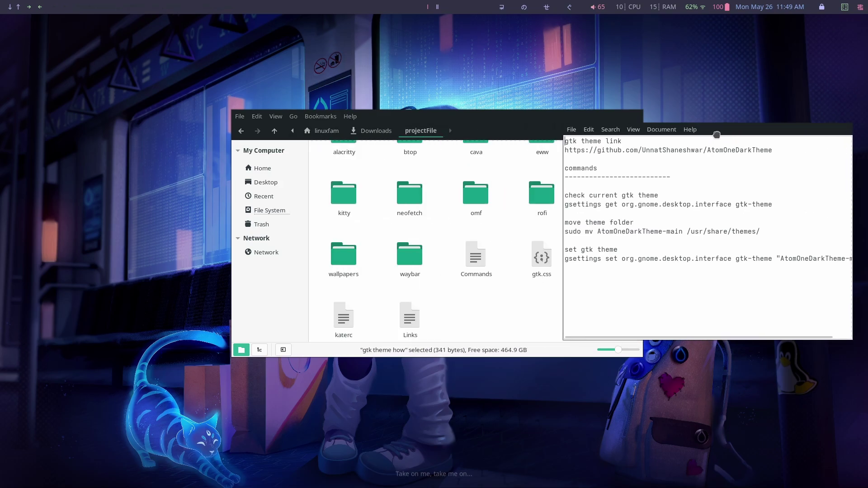
Step: Copy the AtomOneDarkTheme GitHub address from the line under "gtk theme link" in the text file
key("ctrl+shift+Left")
key("ctrl+shift+Left")
key("ctrl+shift+Left")
key("ctrl+shift+Left")
key("ctrl+shift+Left")
key("ctrl+shift+Left")
key("ctrl+c")
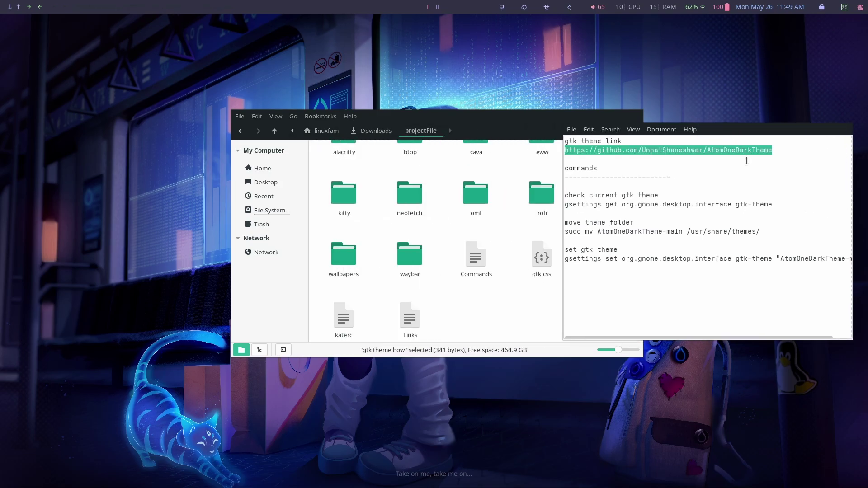
Step: Open the web browser and load the copied AtomOneDarkTheme GitHub address
key("super+b")
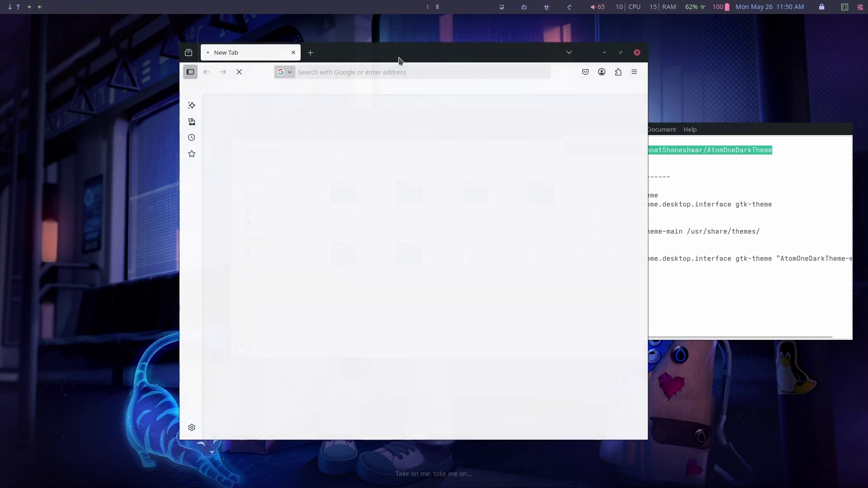
left_click(394, 76)
key("ctrl+v")
key("Return")
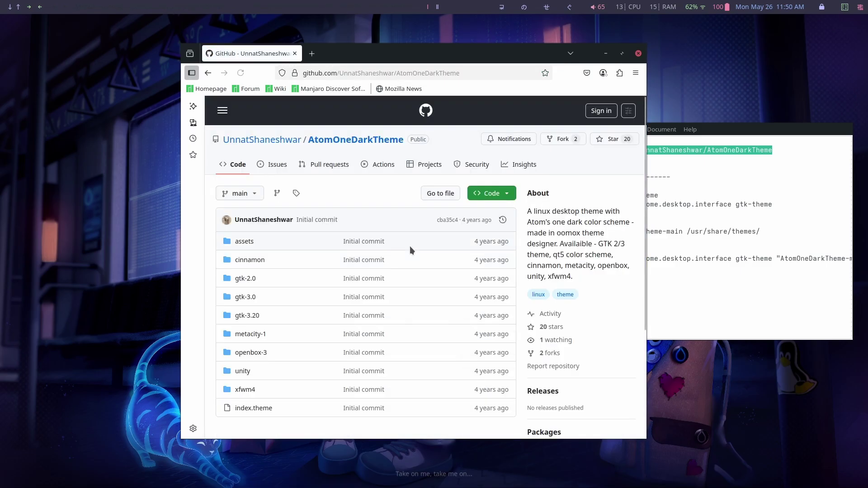
Step: Download the AtomOneDarkTheme repository from GitHub as a ZIP file
scroll(504, 188, "down", 3)
left_click(511, 138)
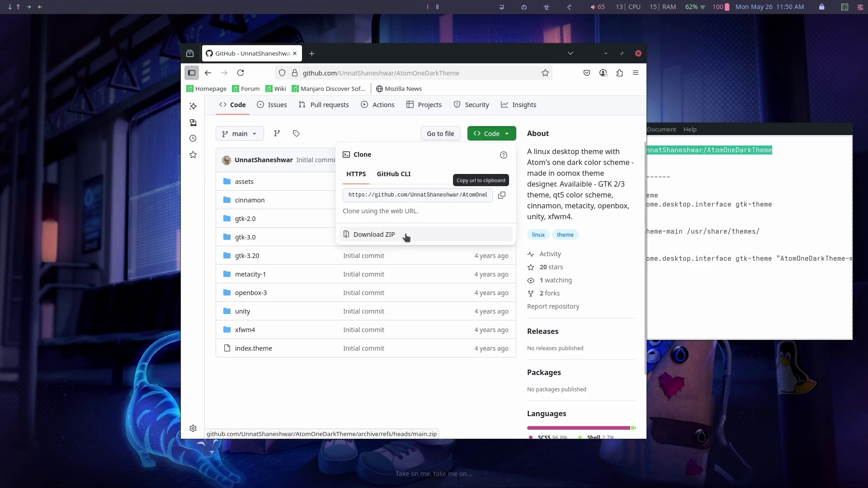
triple_click(393, 396)
scroll(404, 368, "down", 3)
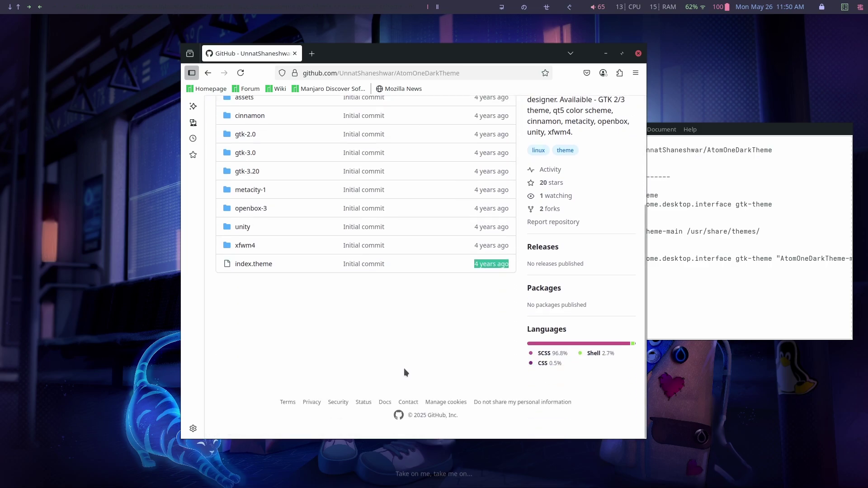
scroll(483, 205, "up", 5)
left_click(511, 196)
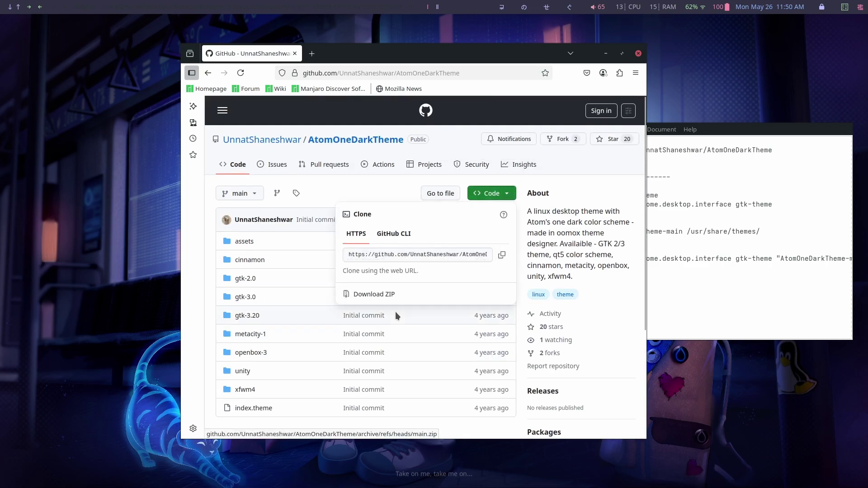
left_click(393, 294)
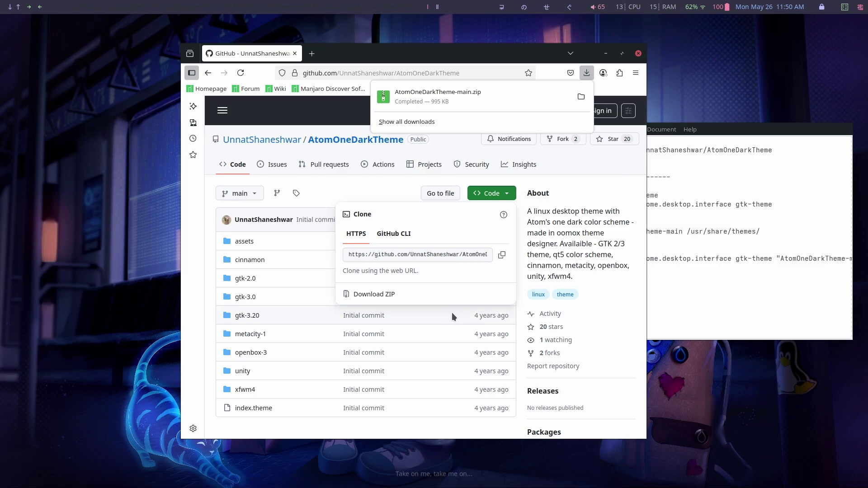
Step: Show the downloaded AtomOneDarkTheme-main.zip in its folder and rearrange the browser and file manager windows to reveal the theme notes
left_click(582, 97)
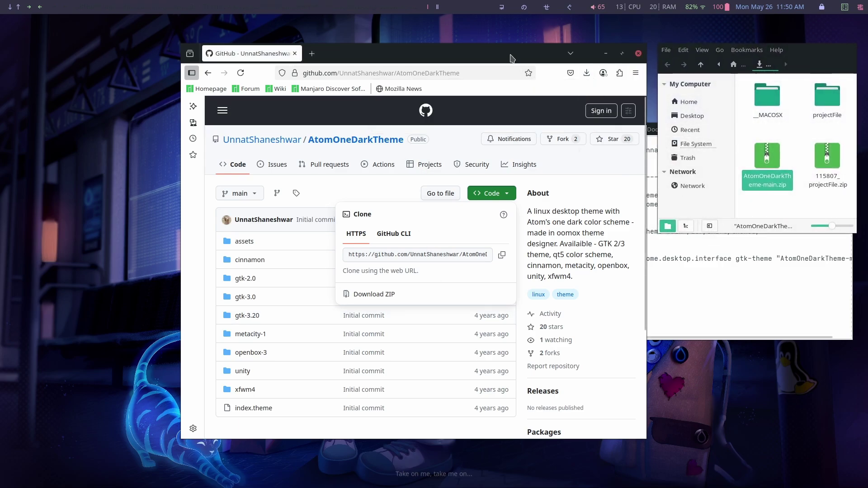
left_click_drag(510, 58, 288, 86)
left_click_drag(759, 61, 381, 108)
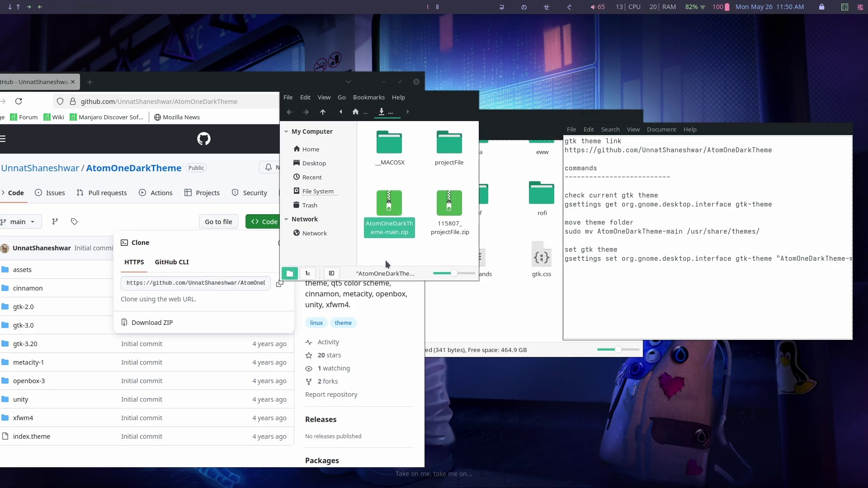
Step: Open AtomOneDarkTheme-main.zip in Engrampa Archive Manager and start extracting the archive
right_click(395, 200)
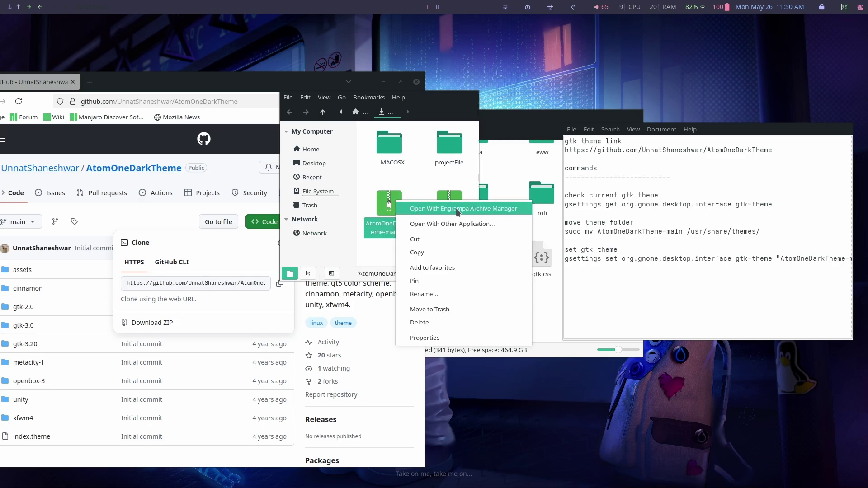
left_click(455, 209)
left_click(311, 143)
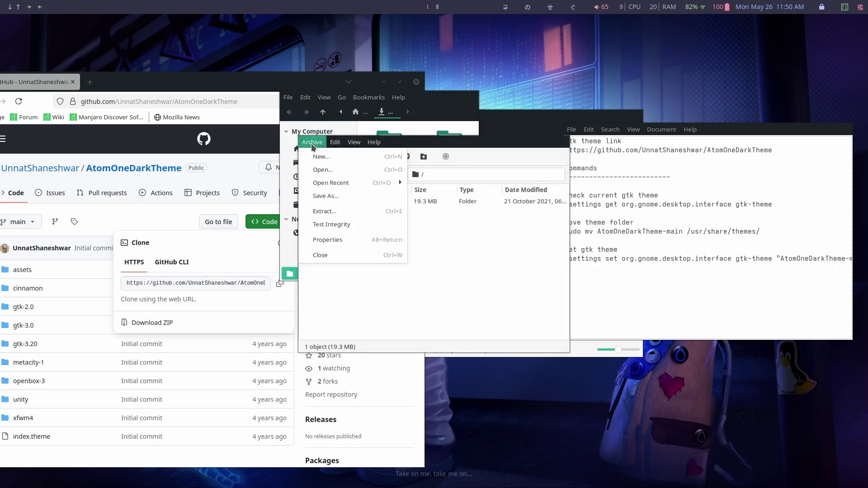
left_click(331, 211)
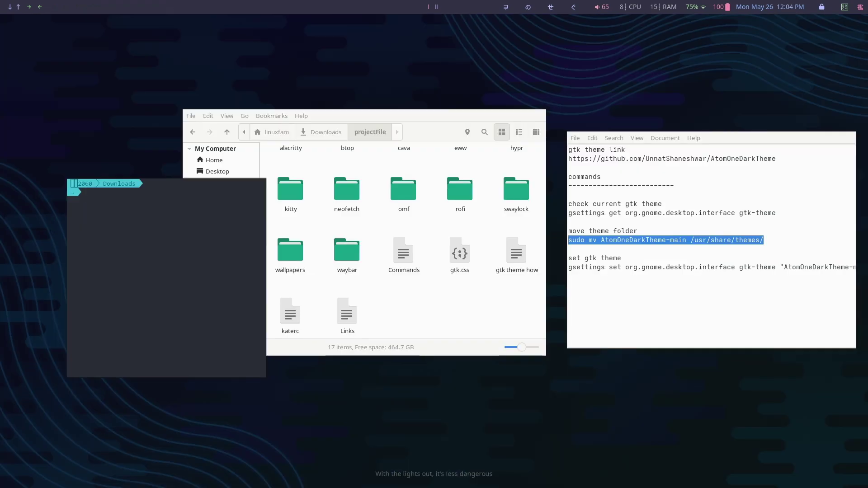
Step: Copy the command "sudo mv AtomOneDarkTheme-main /usr/share/themes/" from the notes and run it in the terminal in Downloads
right_click(675, 245)
left_click(700, 293)
key("ctrl+shift+v")
key("Return")
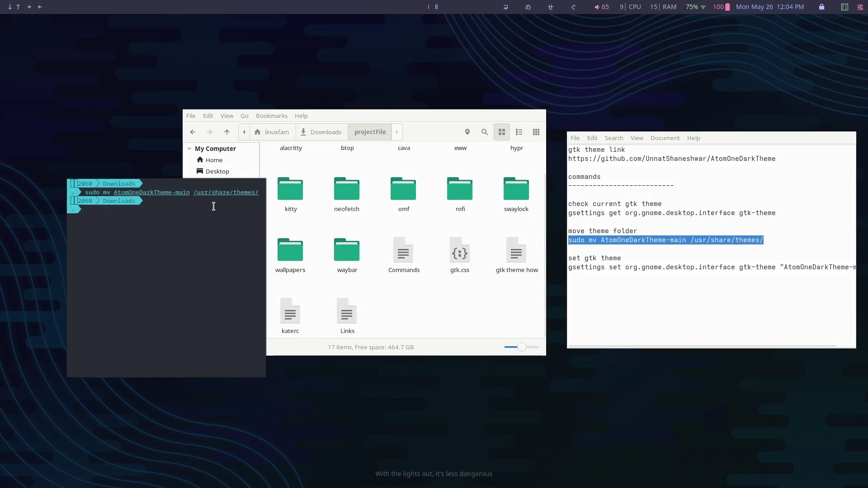
Step: Set the GTK theme to "AtomOneDarkTheme-main" by running the notes' gsettings set org.gnome.desktop.interface gtk-theme command in the terminal
triple_click(682, 272)
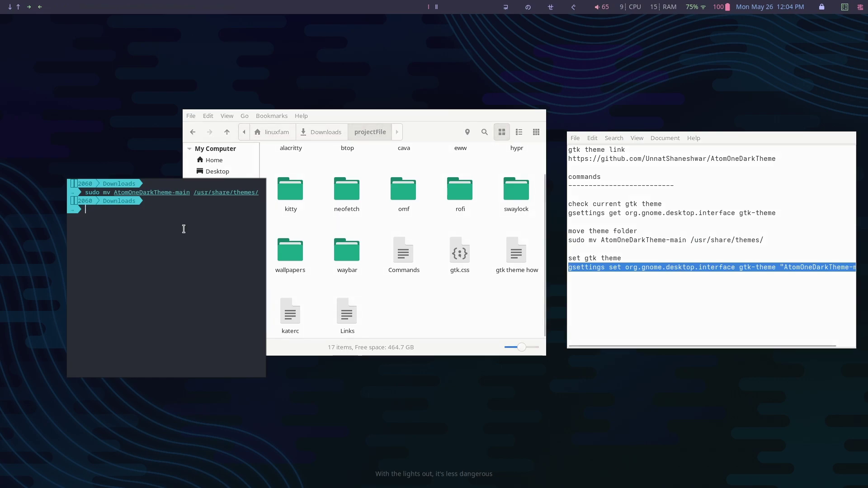
key("ctrl+shift+v")
key("Return")
Step: Run gsettings set org.gnome.desktop.interface color-scheme 'prefer-dark' in the terminal
type("g")
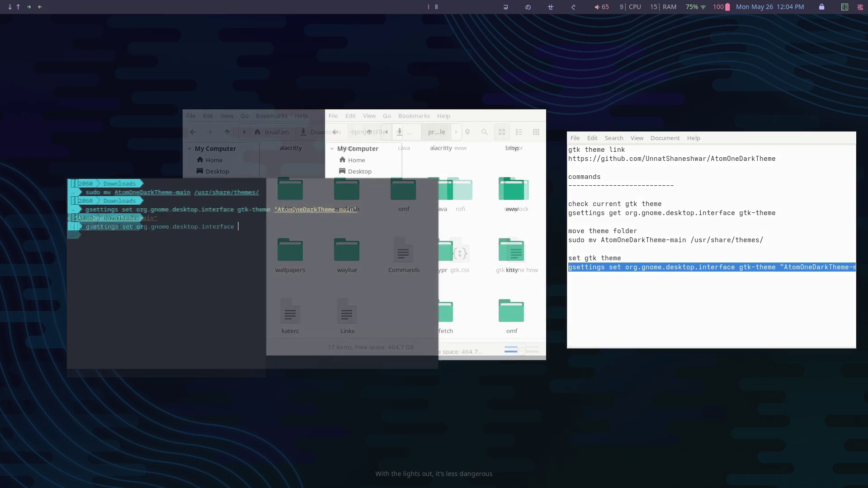
key("Right")
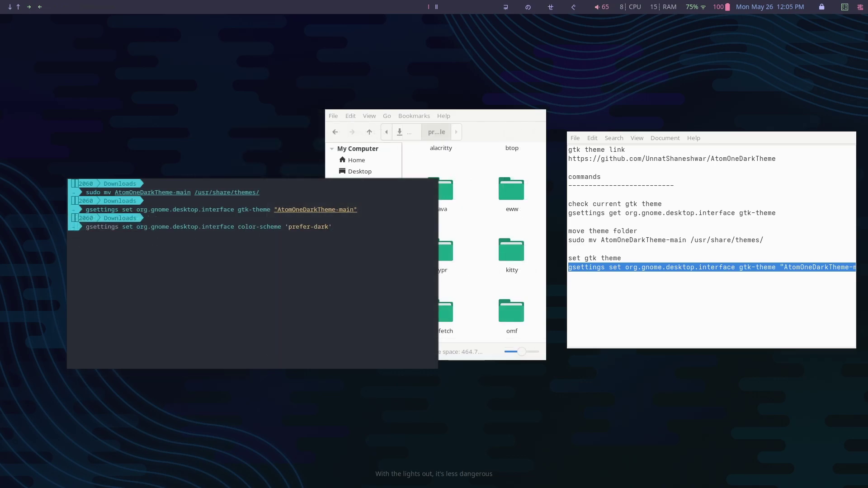
key("Return")
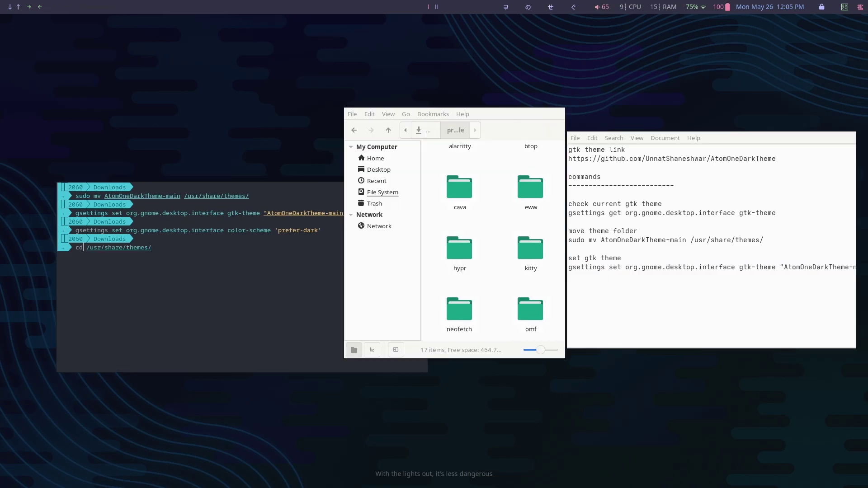
Step: List the theme folders in /usr/share/themes/ from the terminal, and close the GTK theme notes
type("cd /usr/share/themes/")
key("Return")
type("ls")
key("Return")
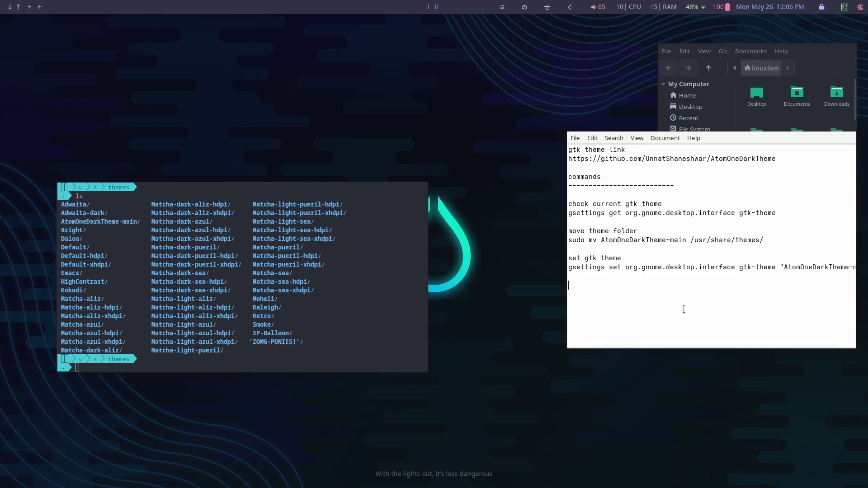
key("ctrl+q")
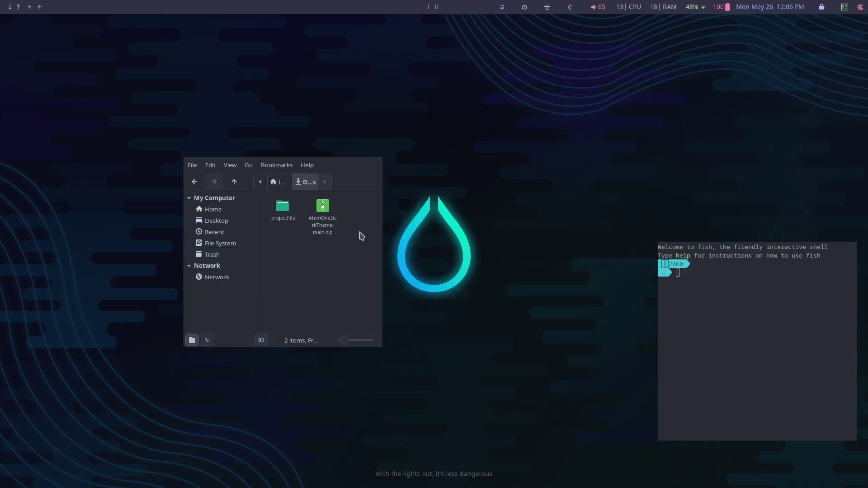
Step: Open the Commands file from the projectFile folder in Downloads
double_click(283, 208)
scroll(333, 271, "down", 10)
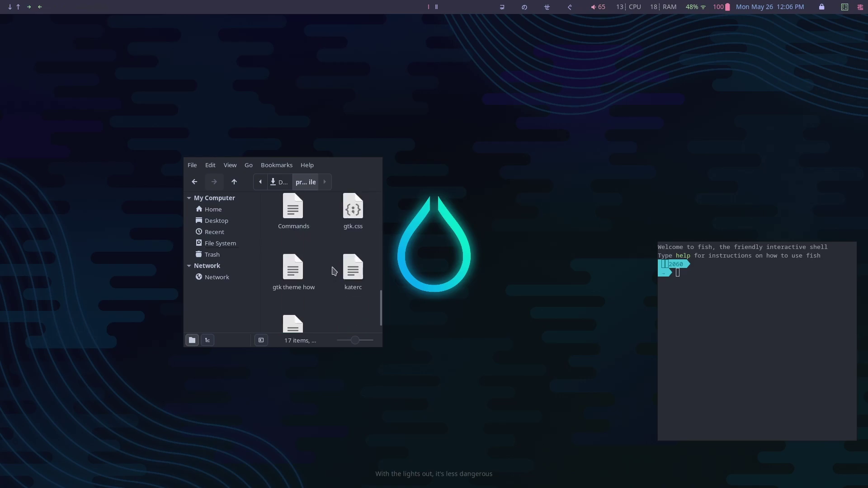
double_click(293, 209)
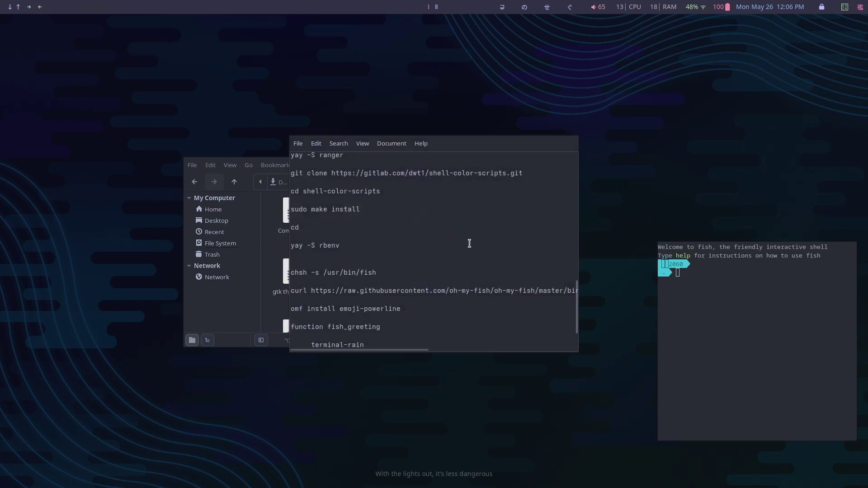
Step: Define an empty fish_greeting function in the terminal, using the "function fish_greeting" line from the Commands file and closing it with "end"
left_click_drag(387, 270, 305, 273)
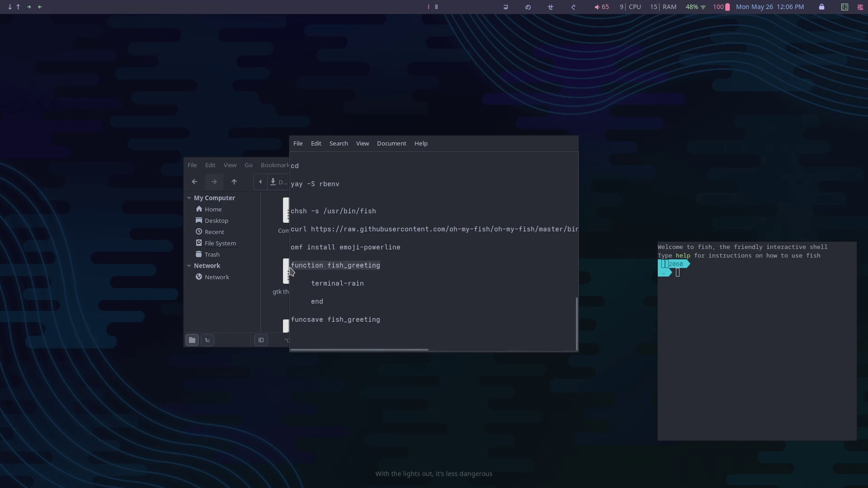
left_click(697, 316)
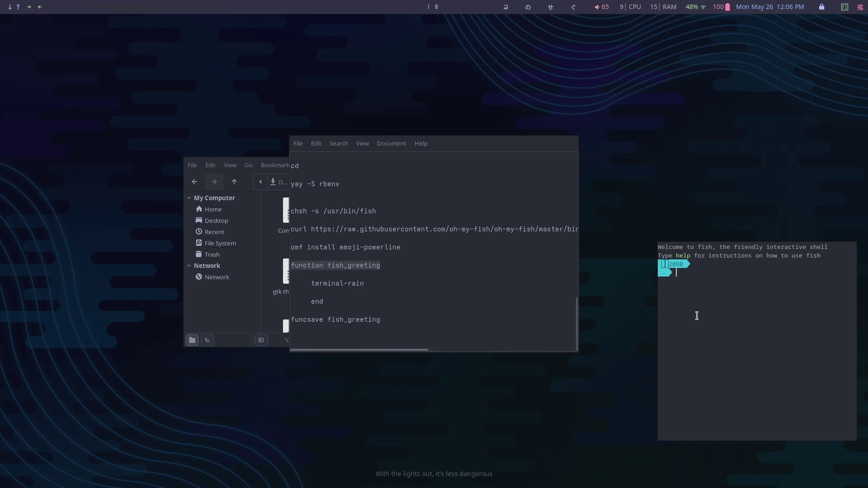
middle_click(718, 281)
key("Return")
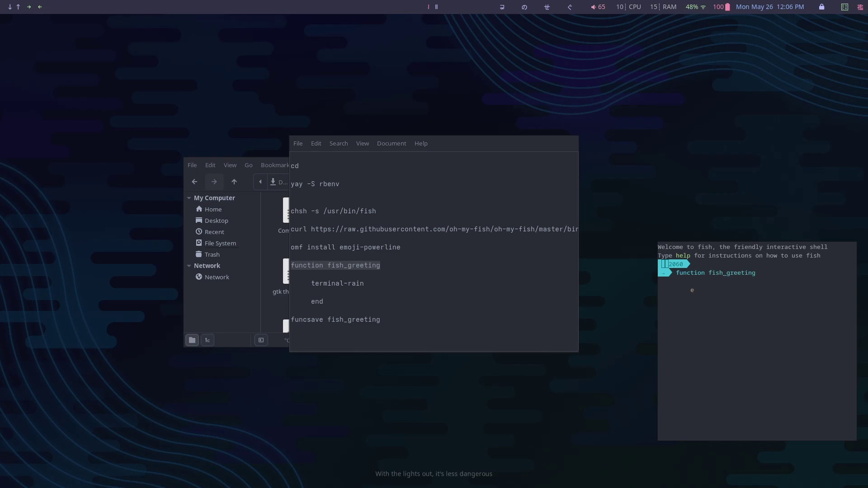
key("Return")
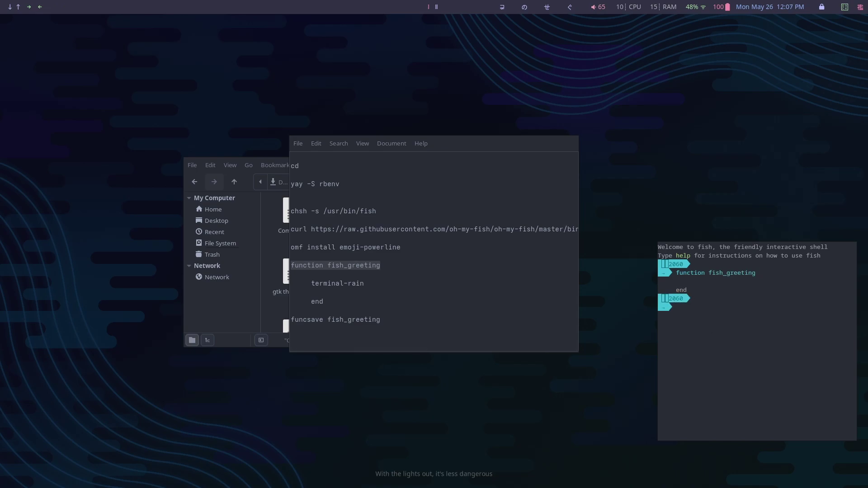
Step: Save the greeting function by running "funcsave fish_greeting" from the Commands file, and restart the terminal
triple_click(375, 323)
left_click(731, 319)
middle_click(729, 312)
key("Return")
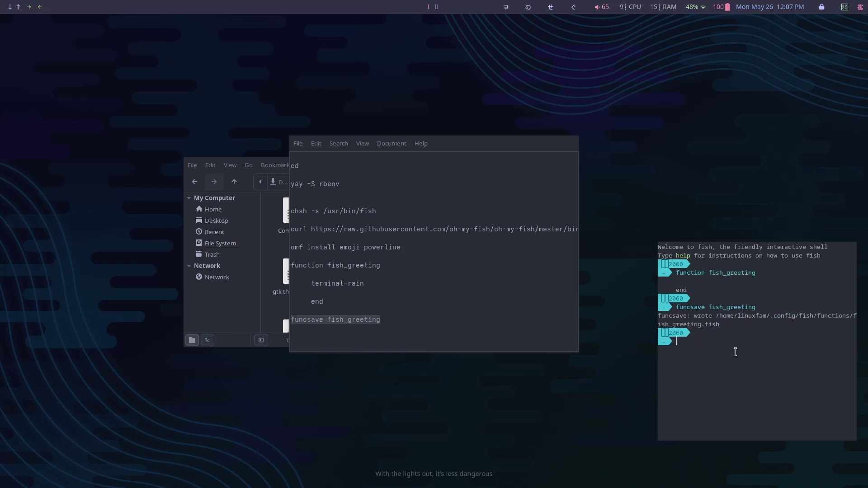
key("ctrl+d")
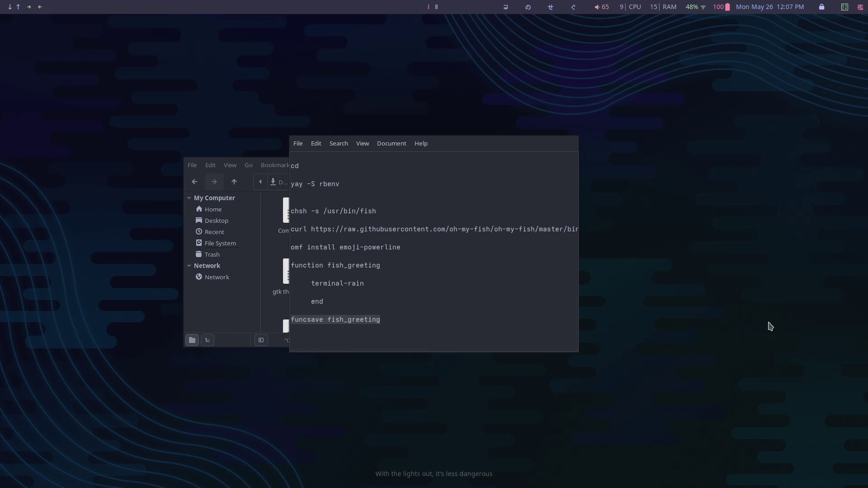
key("super+Return")
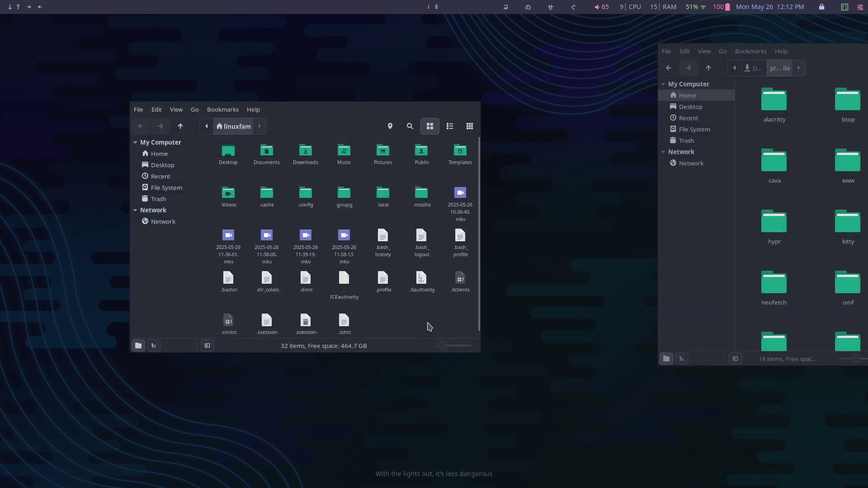
Step: Replace fish_prompt.fish in .config/fish/functions with the copy from projectFile, and open a new terminal
double_click(306, 195)
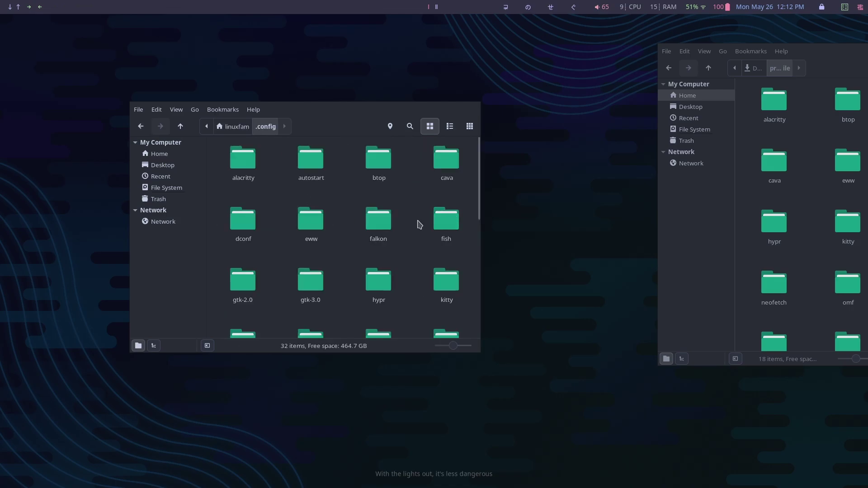
double_click(446, 227)
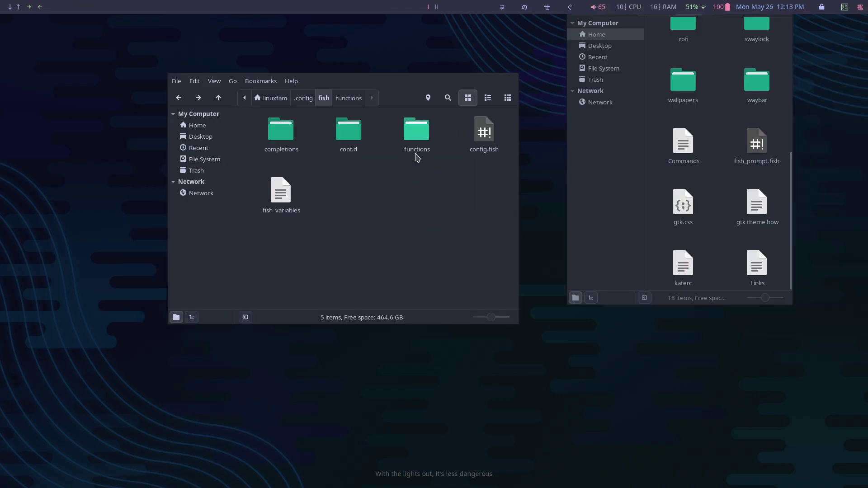
double_click(417, 157)
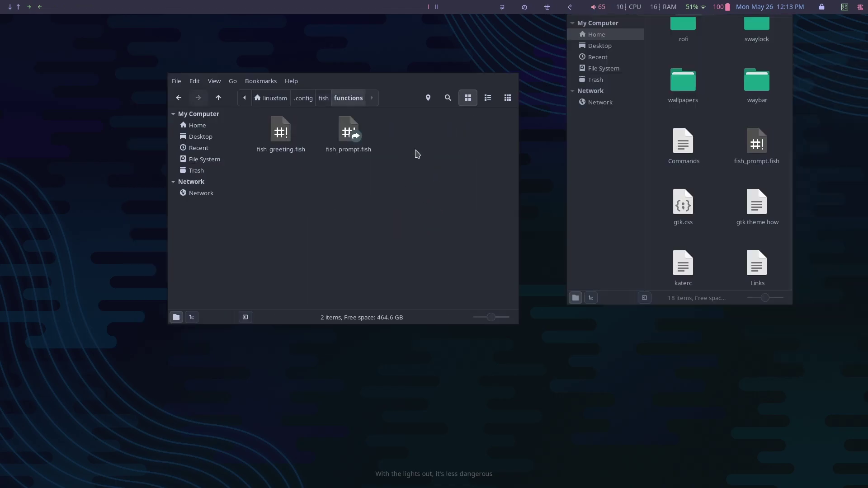
left_click(765, 150)
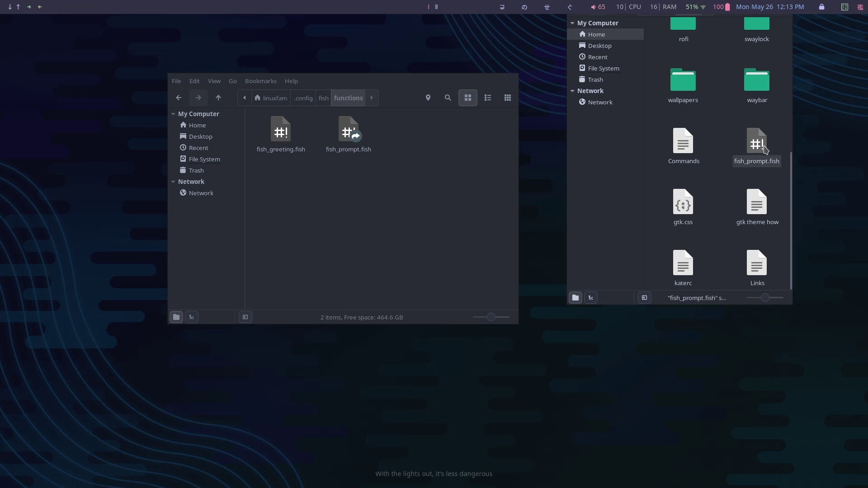
key("ctrl+v")
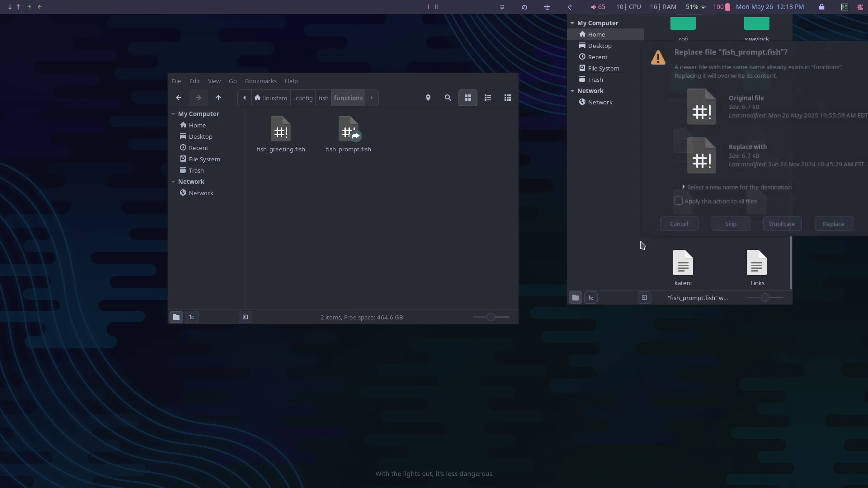
left_click(837, 226)
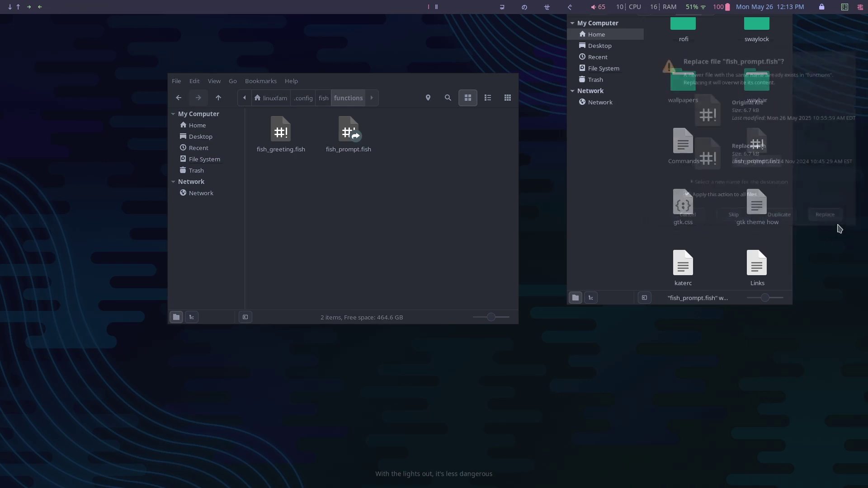
key("super+Return")
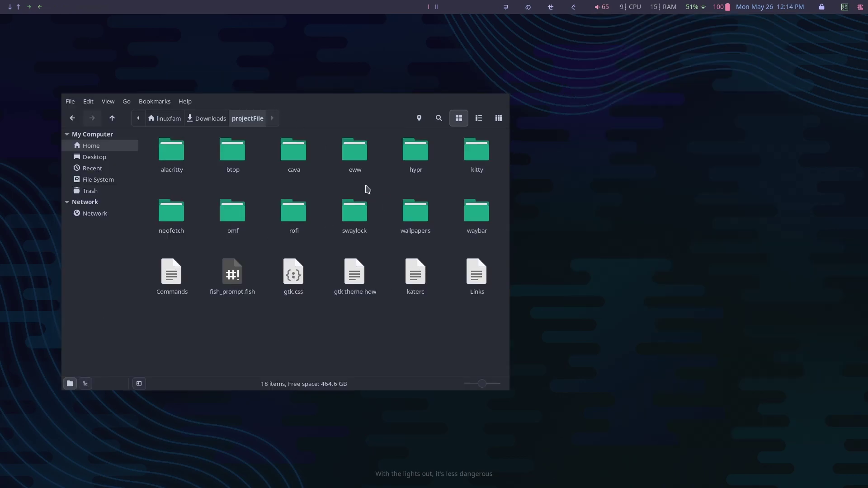
Step: Hide the sidebar and the menu bar of the file manager window showing projectFile
left_click(108, 101)
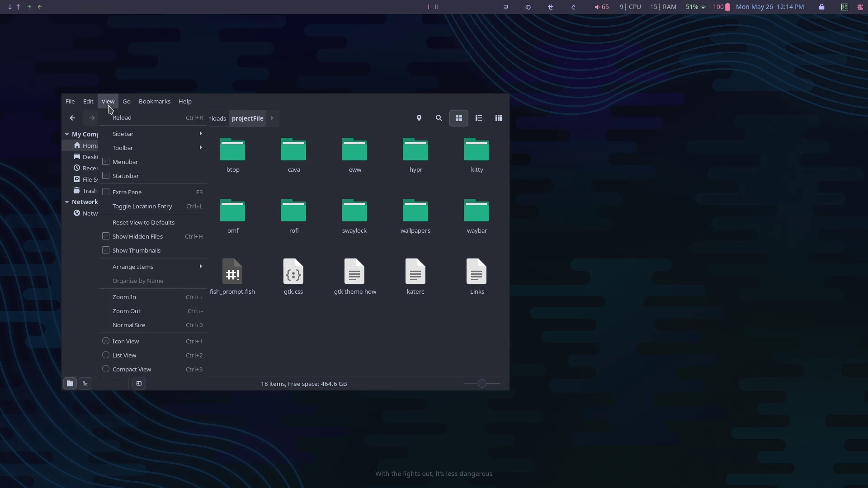
mouse_move(186, 135)
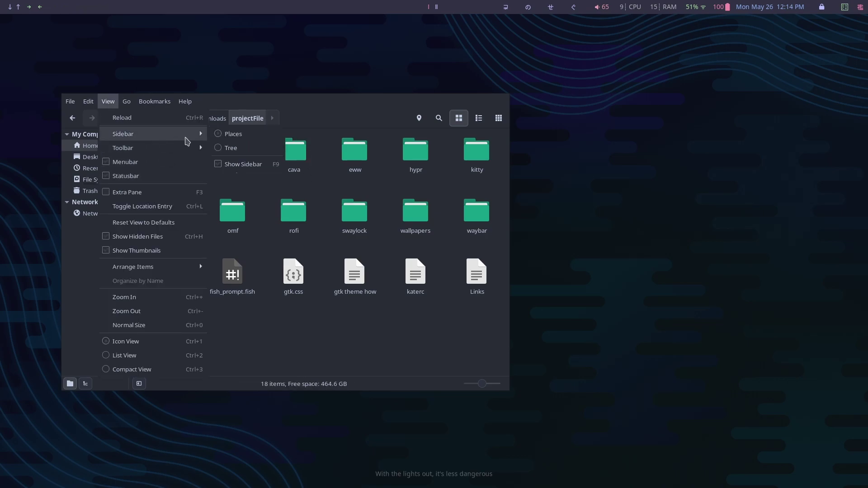
left_click(246, 165)
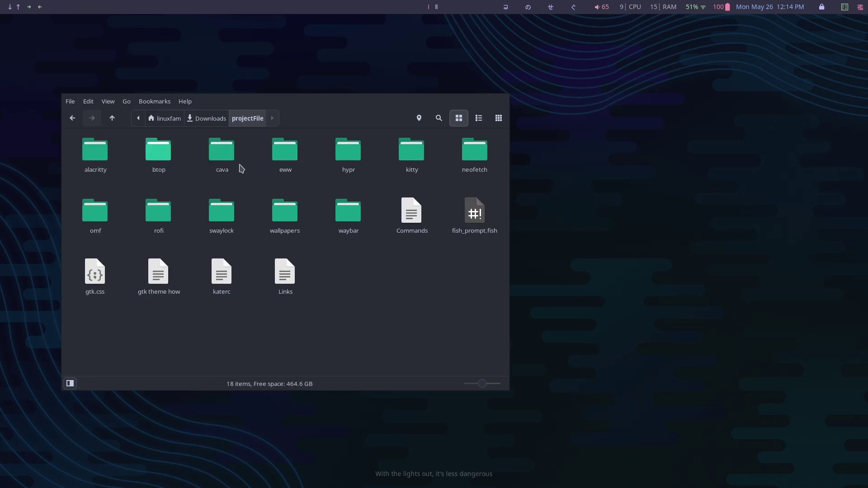
left_click(110, 103)
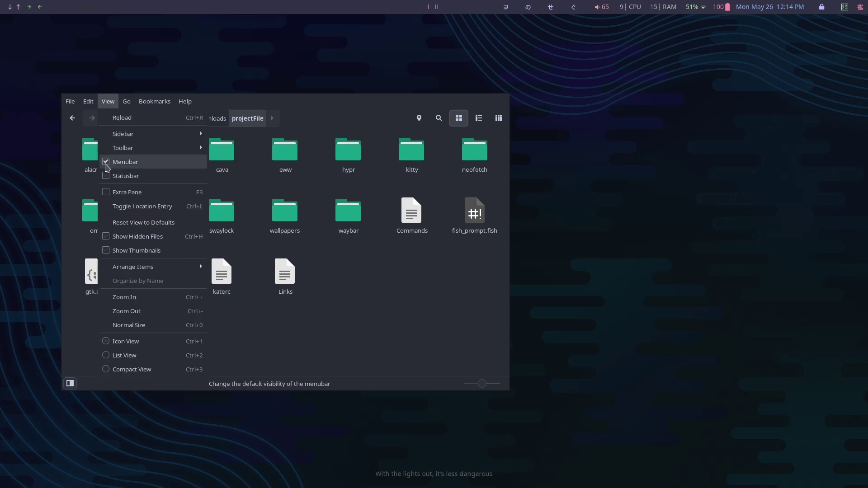
left_click(108, 163)
Step: Hide the status bar of the file manager window
key("alt")
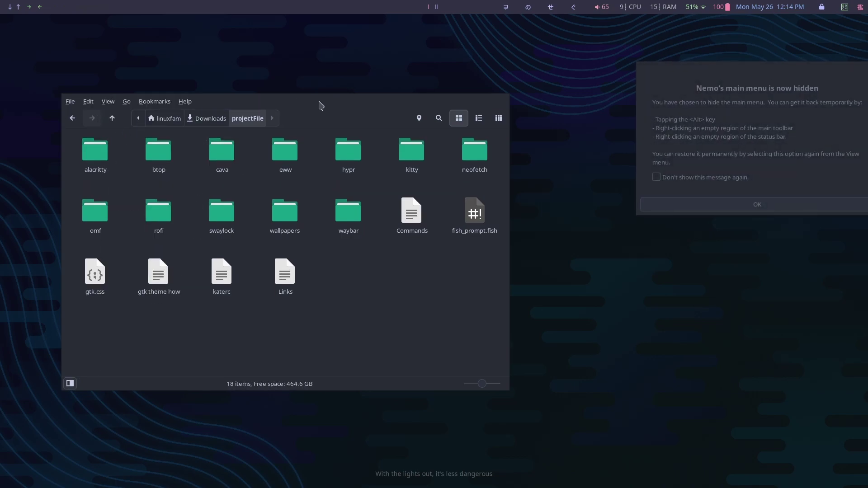
left_click(112, 102)
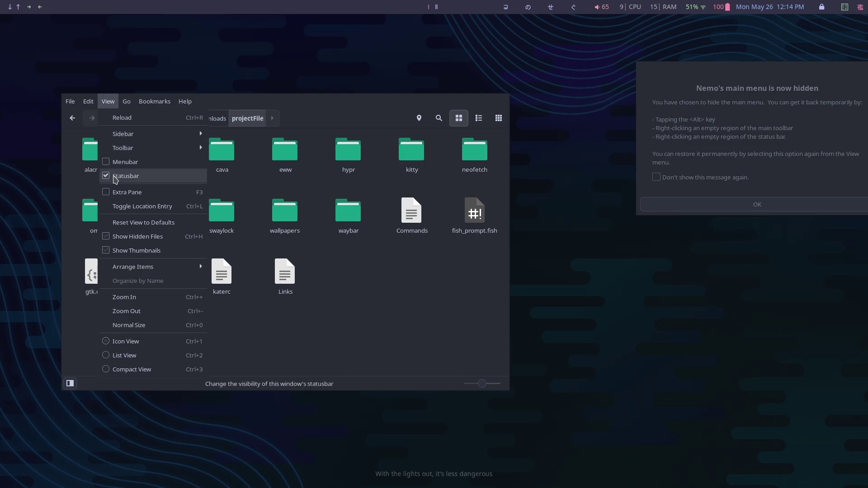
left_click(115, 180)
Step: Hide the file manager's main toolbar and dismiss the hidden-menu notice with "Don't show this message again" enabled
key("alt")
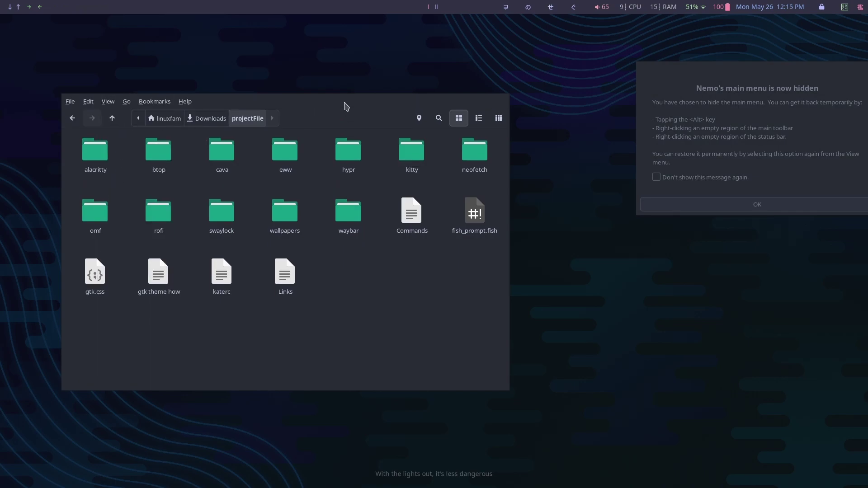
left_click(111, 104)
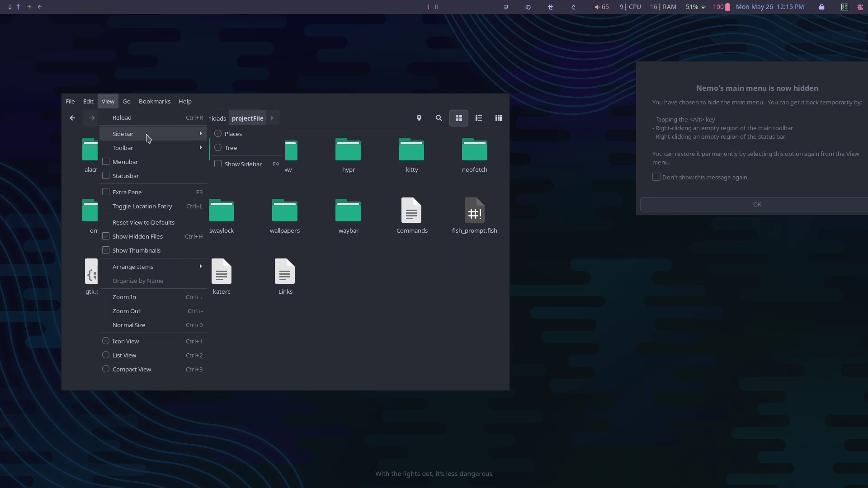
mouse_move(166, 147)
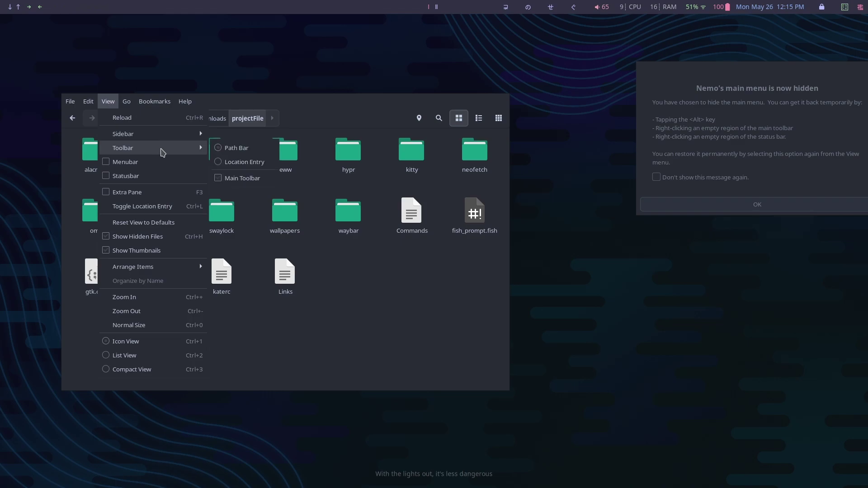
left_click(224, 179)
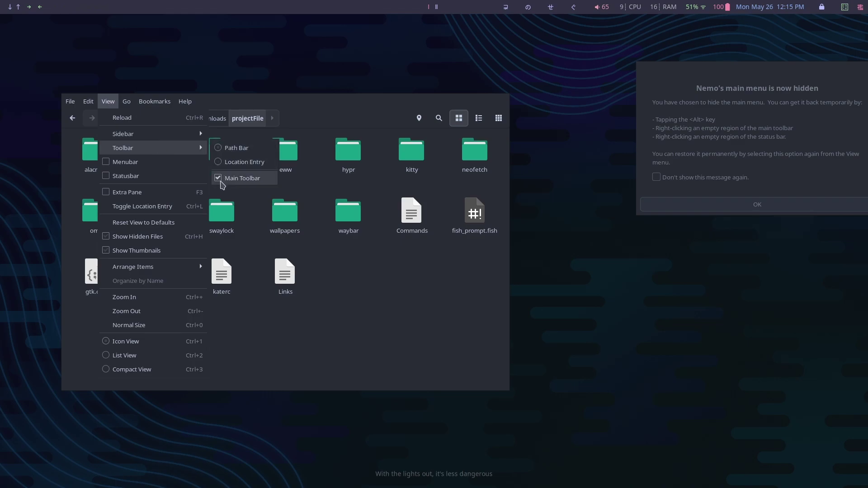
left_click(222, 179)
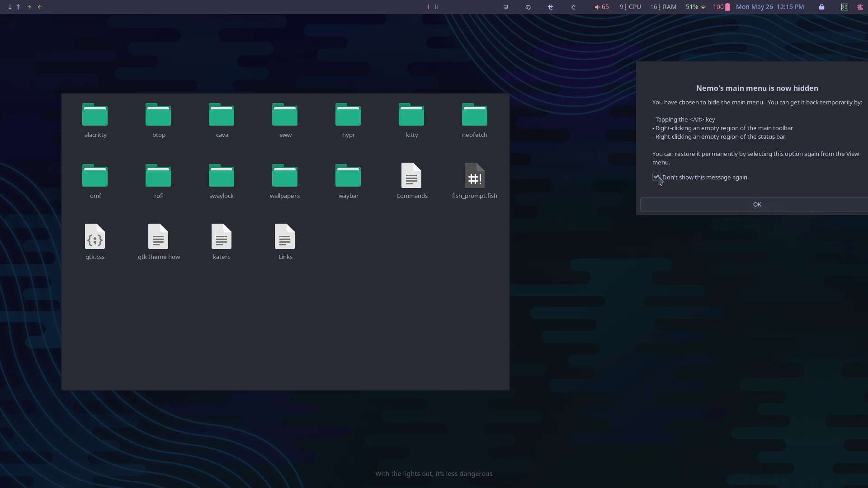
left_click(758, 205)
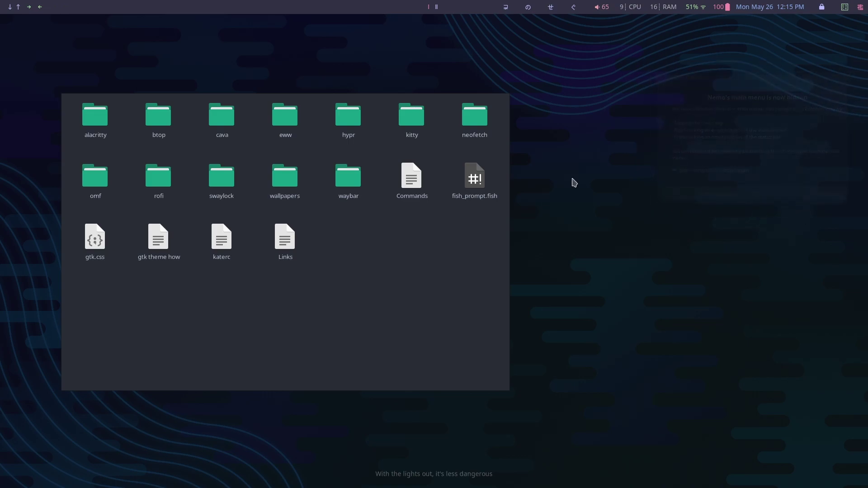
Step: Shrink the bare file manager window and move it to the middle of the desktop
right_click(495, 381)
left_click(451, 344)
left_click_drag(497, 365, 370, 306)
left_click_drag(252, 207, 465, 270)
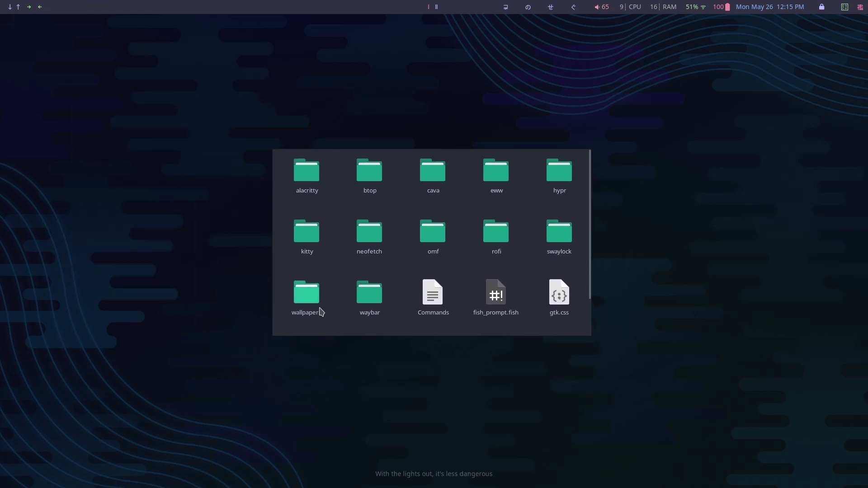
Step: Bring the status bar back and reduce the size of the icons in the projectFile folder with its zoom slider
key("alt")
left_click(308, 155)
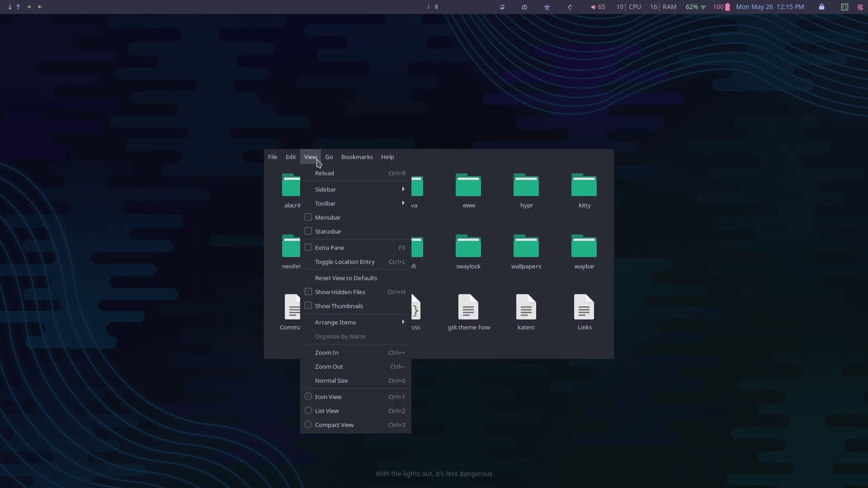
left_click(332, 229)
left_click_drag(588, 353, 579, 353)
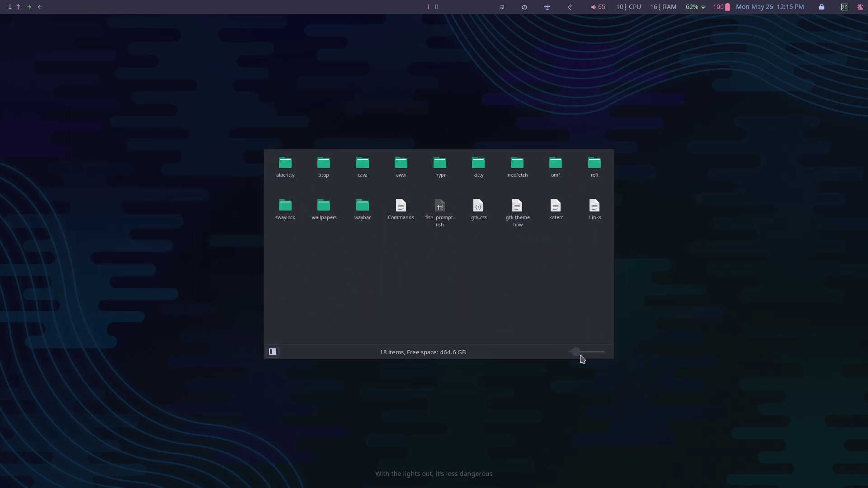
scroll(583, 355, "up", 1)
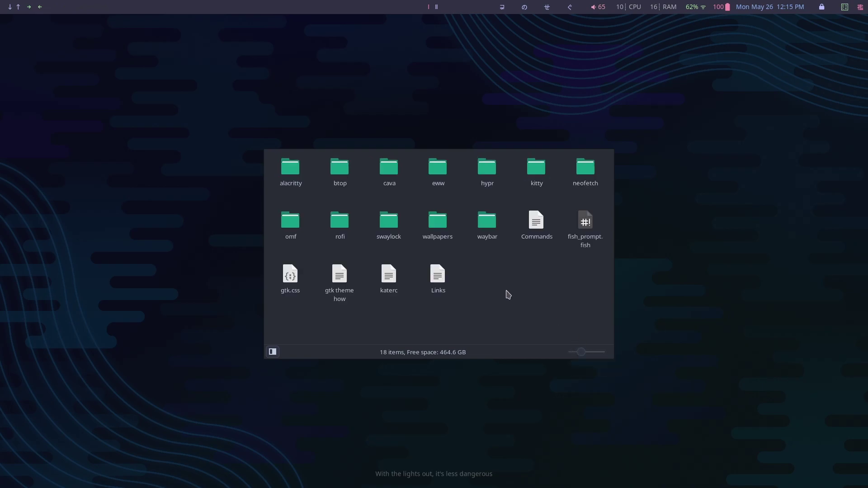
Step: Hide the file manager's status bar again and move its window to the upper-left area of the desktop
key("alt")
left_click(311, 155)
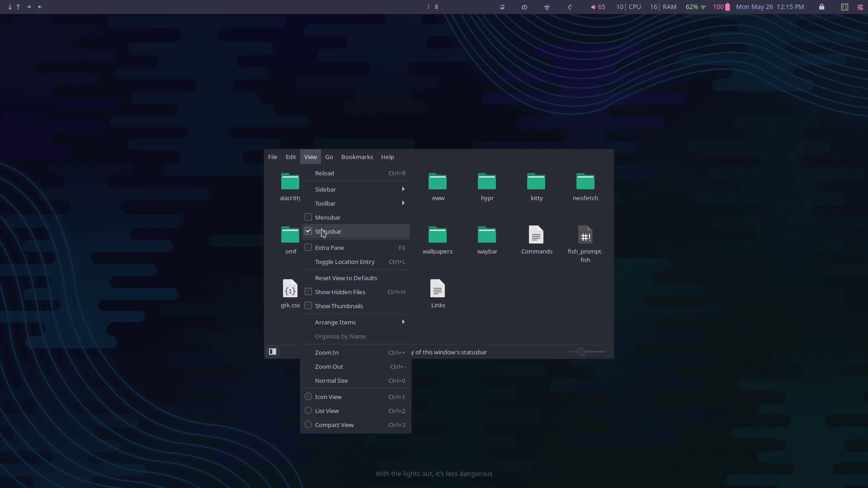
left_click(325, 229)
left_click_drag(552, 311, 304, 206)
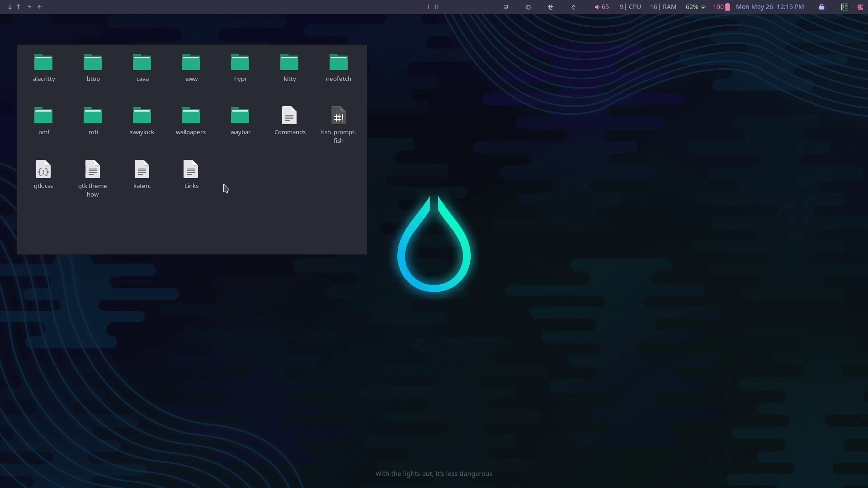
Step: Launch Firefox, place its window beside the file manager, and show the extensions section of its add-ons manager
key("super+b")
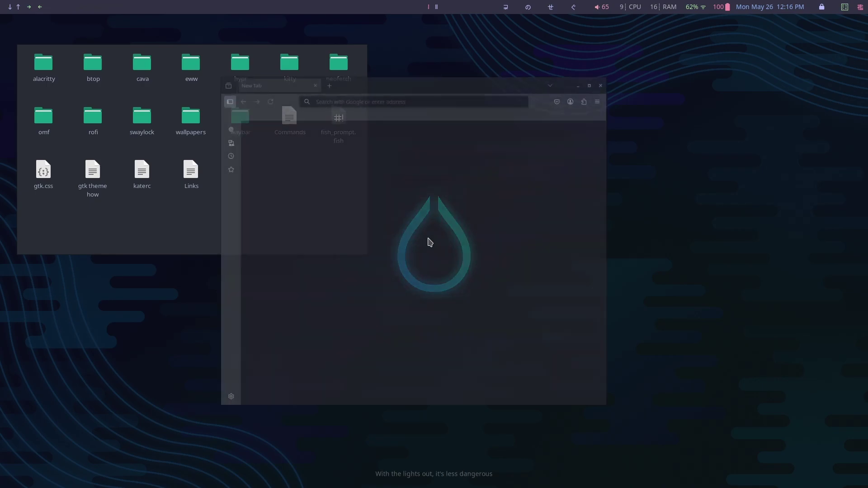
left_click_drag(351, 64, 548, 66)
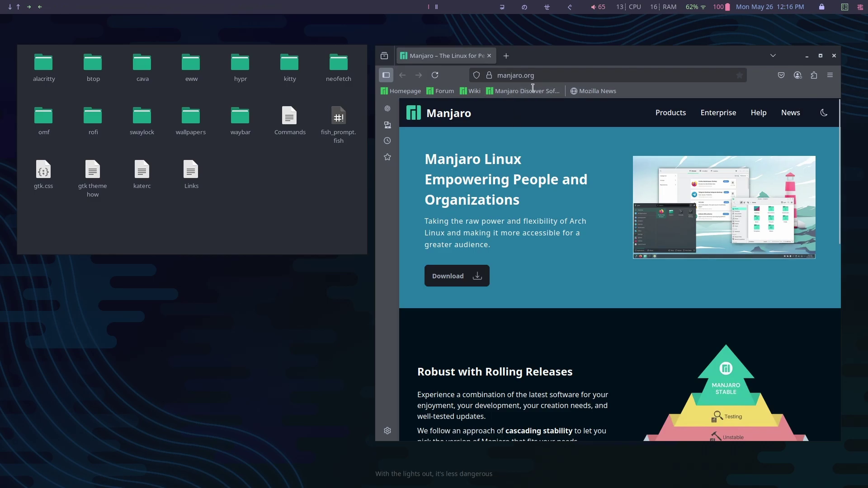
left_click(830, 75)
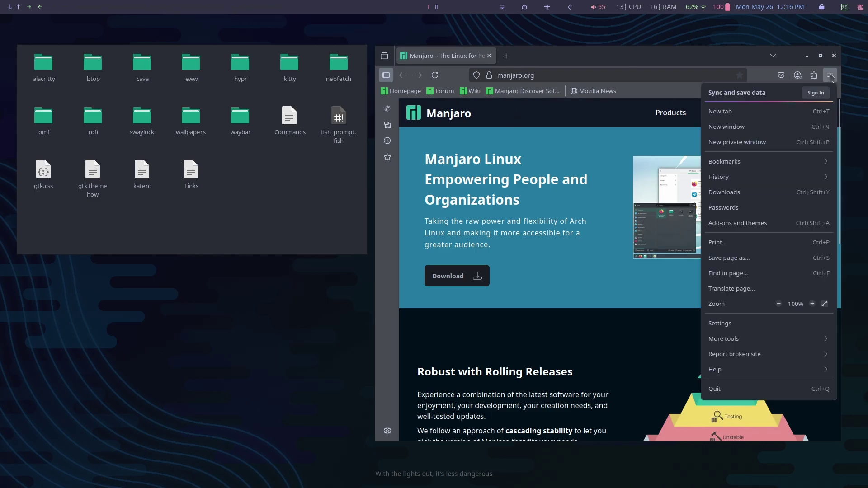
left_click(776, 224)
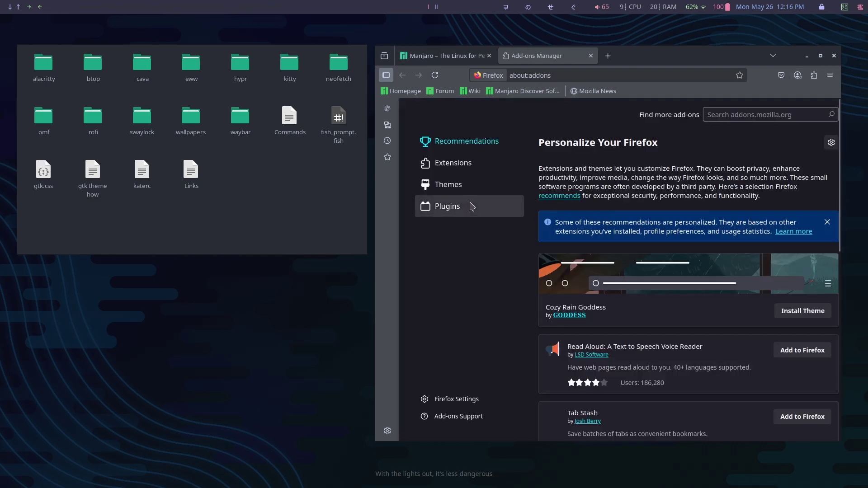
left_click(448, 163)
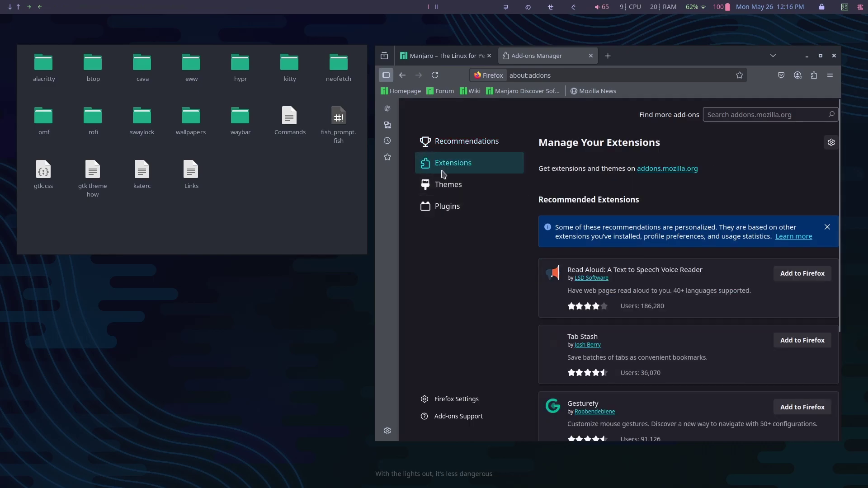
Step: Search the Firefox add-ons for "one dark" and open the Minimalist One Dark theme page
left_click(765, 116)
type("one dark")
key("Return")
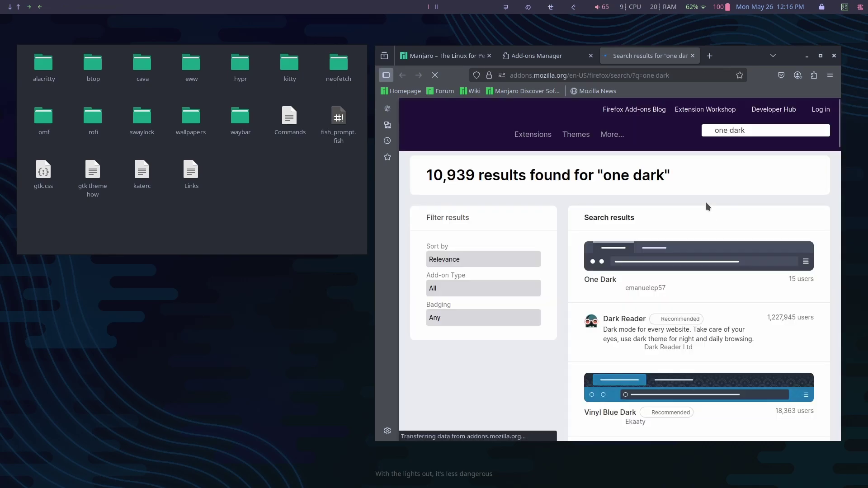
scroll(716, 258, "down", 1)
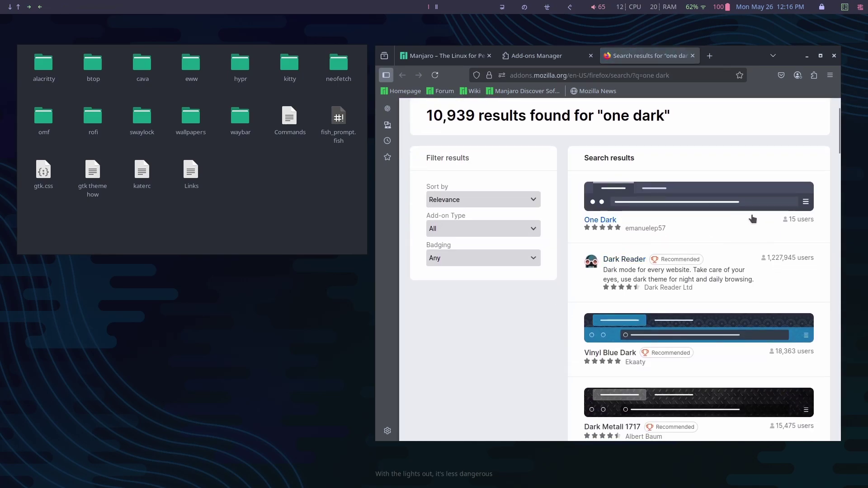
scroll(723, 231, "down", 1)
scroll(731, 238, "down", 8)
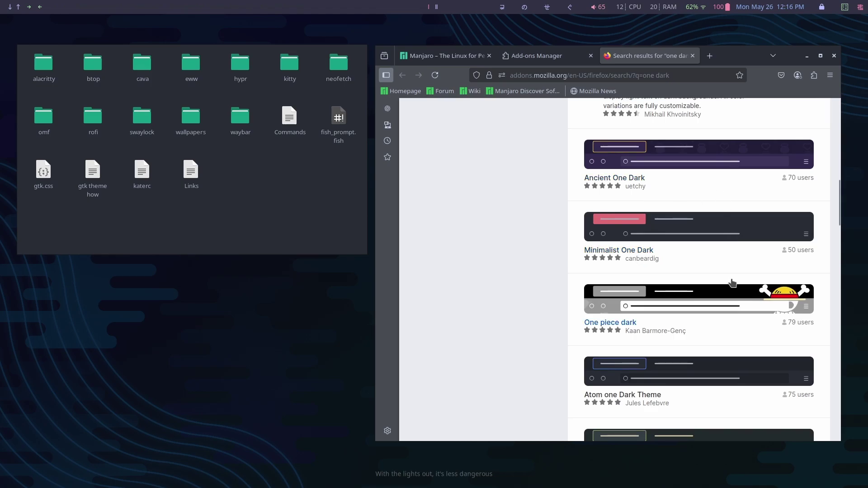
left_click(668, 235)
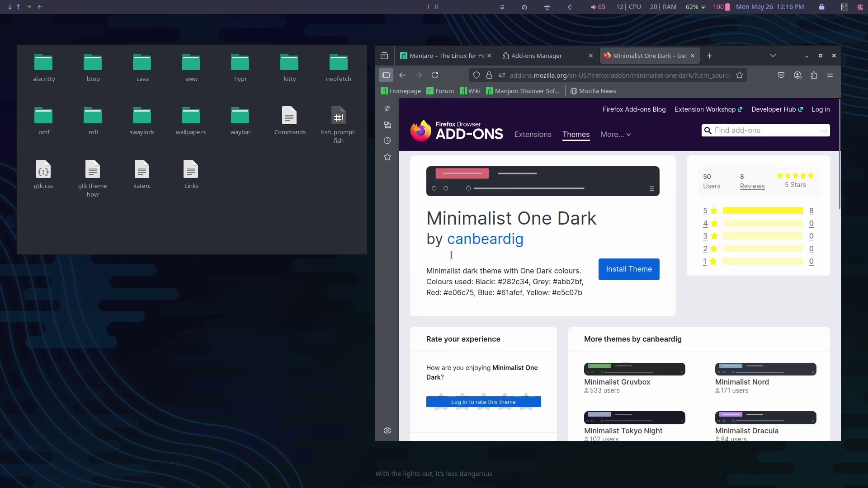
Step: Install the Minimalist One Dark theme, close its page and dismiss the installation notice
left_click(646, 273)
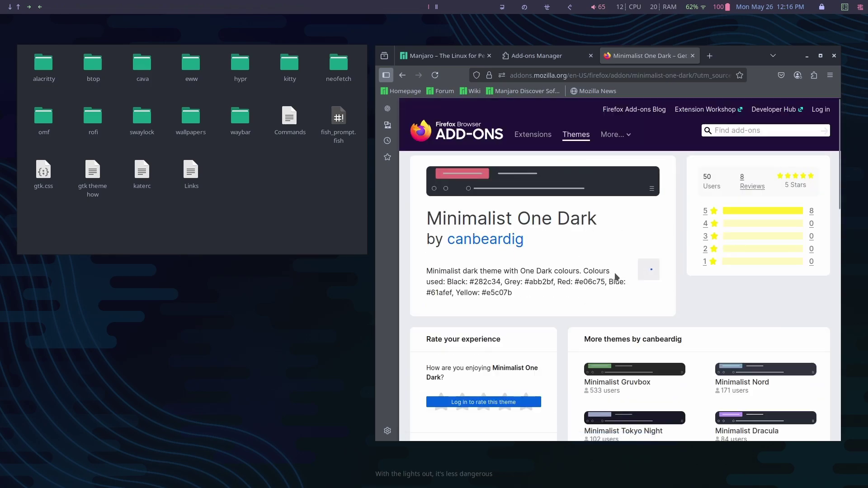
left_click(801, 135)
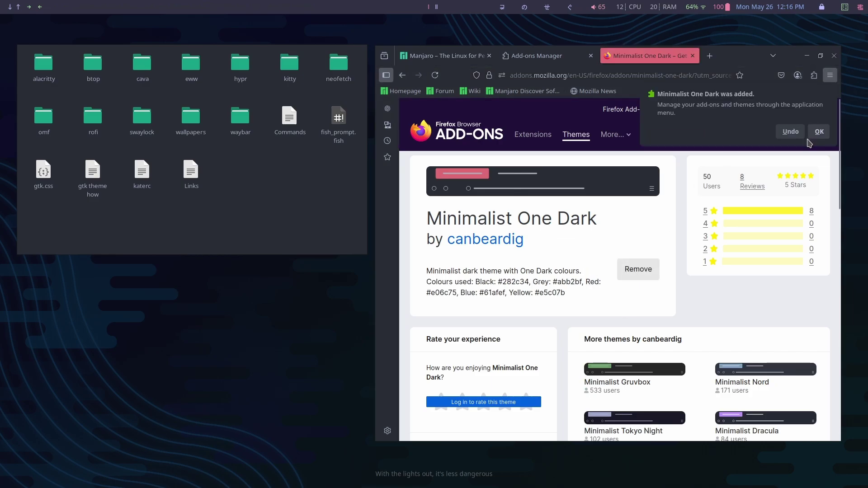
left_click(692, 56)
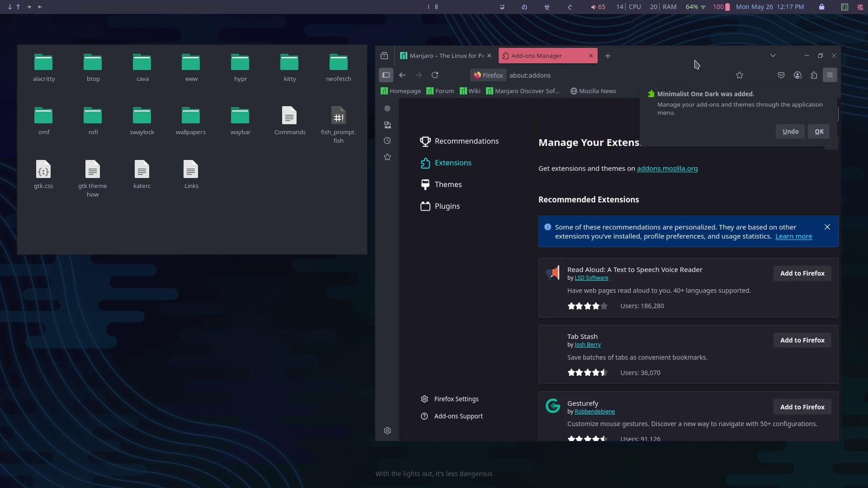
scroll(679, 208, "down", 3)
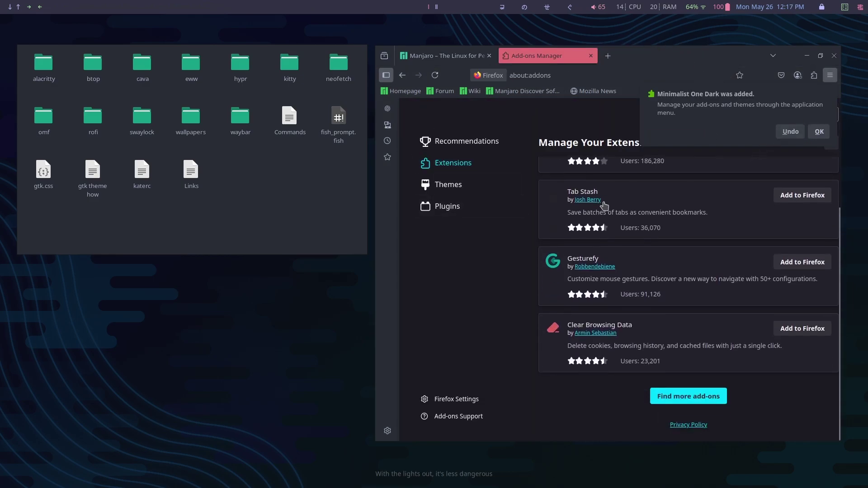
scroll(508, 299, "up", 3)
left_click(467, 213)
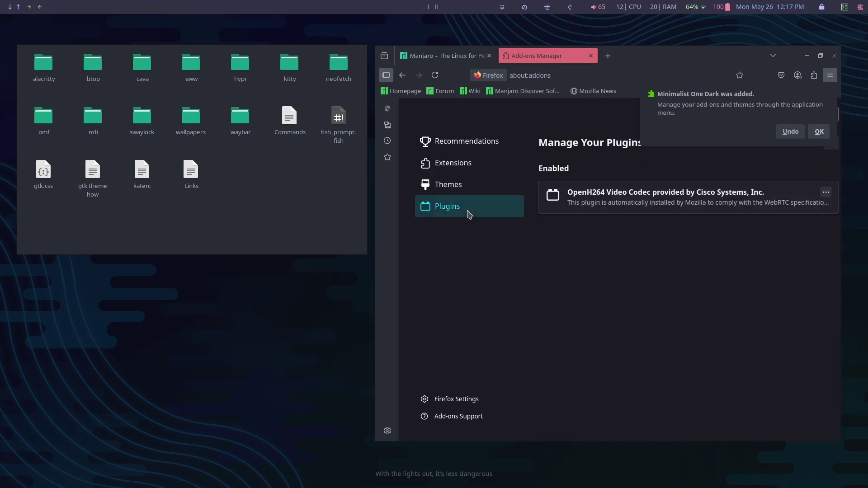
left_click(819, 131)
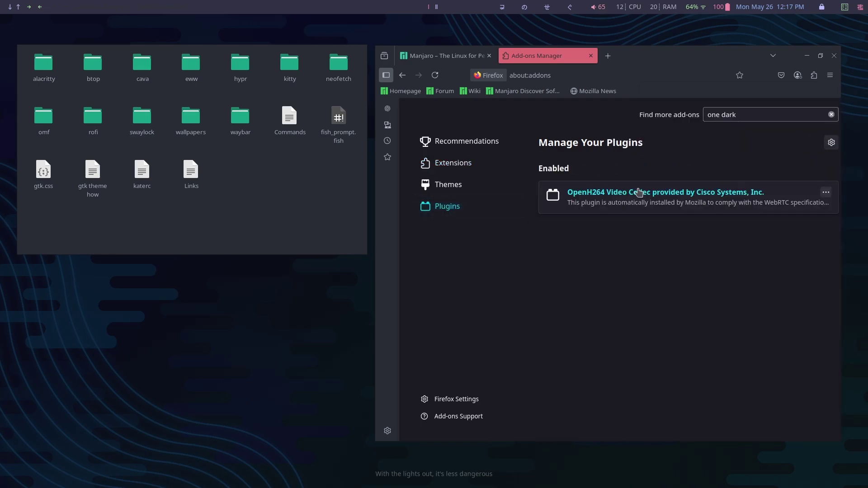
Step: Search Google for "linuxfam" in a new tab to check the browser's look on a web page
left_click(608, 56)
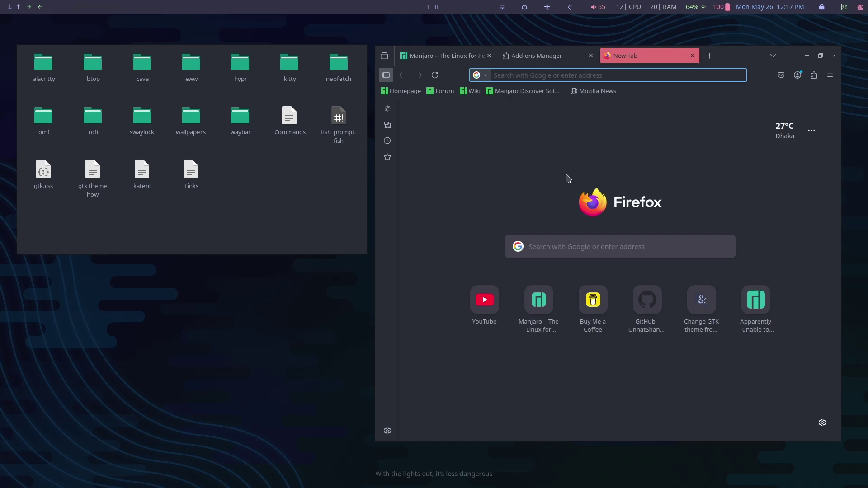
type("linuxfam")
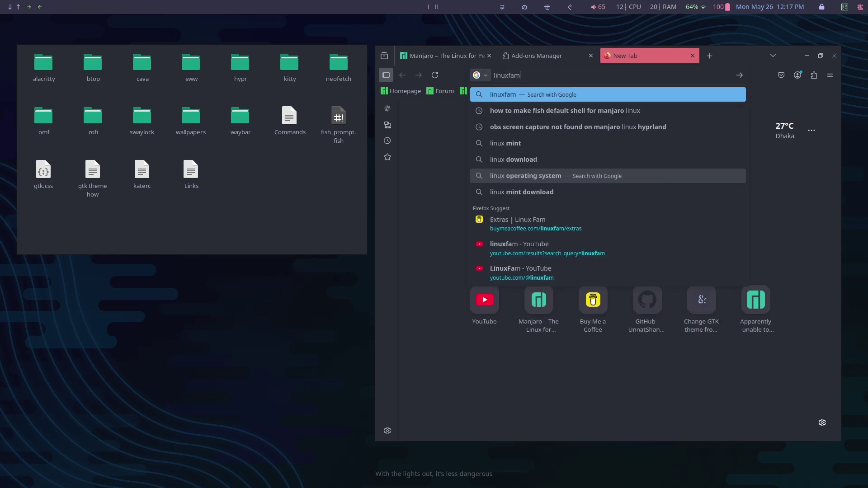
key("Return")
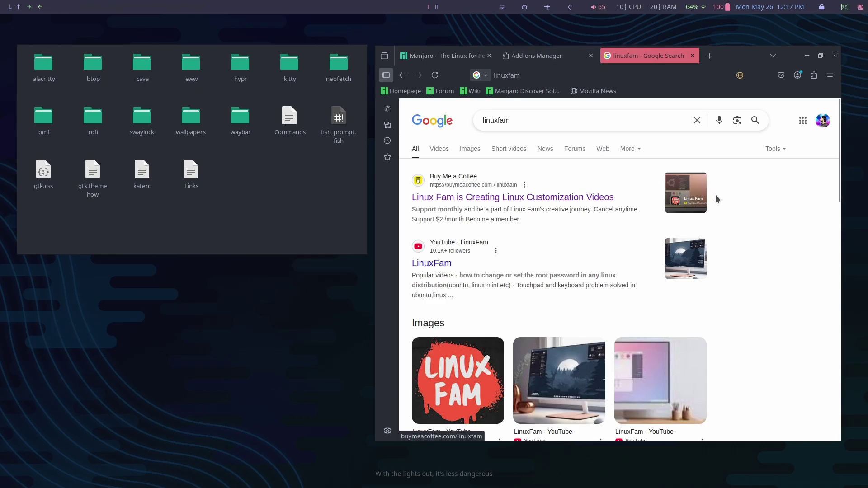
Step: Go from the add-ons manager to the Firefox settings and set Contrast Control to Custom
key("ctrl+shift+Tab")
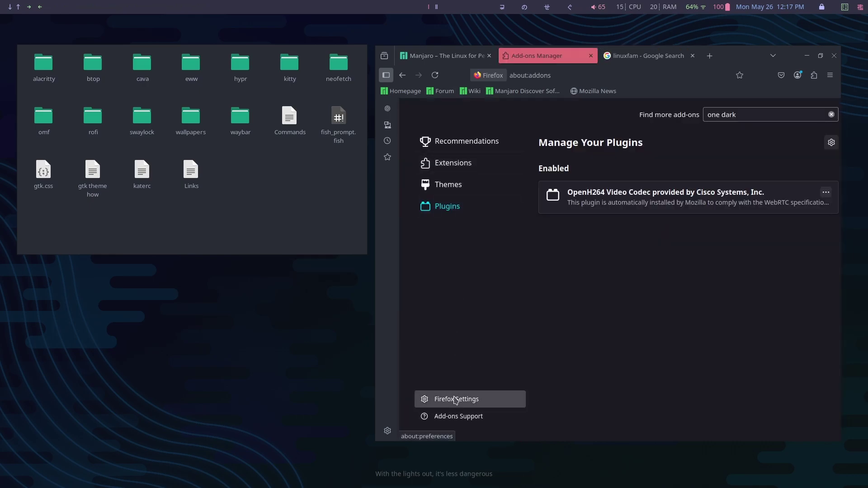
left_click(431, 400)
scroll(606, 307, "down", 10)
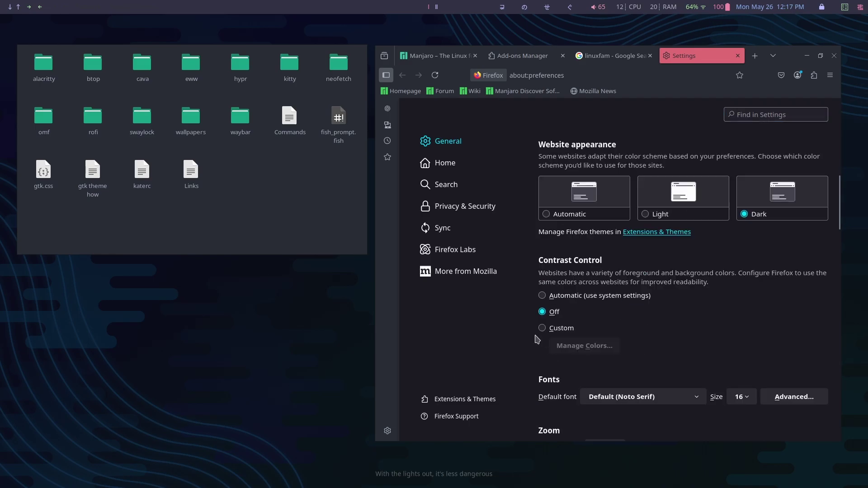
left_click(542, 328)
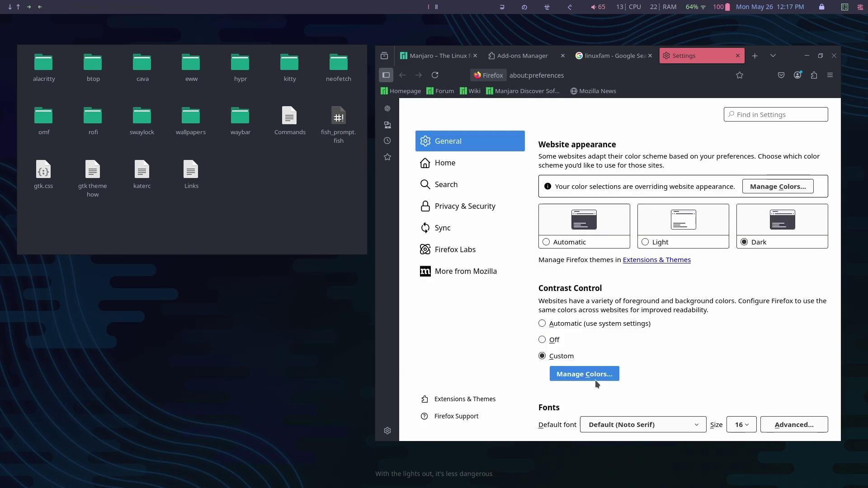
Step: Open the custom color management and set the text color to light gray
left_click(578, 379)
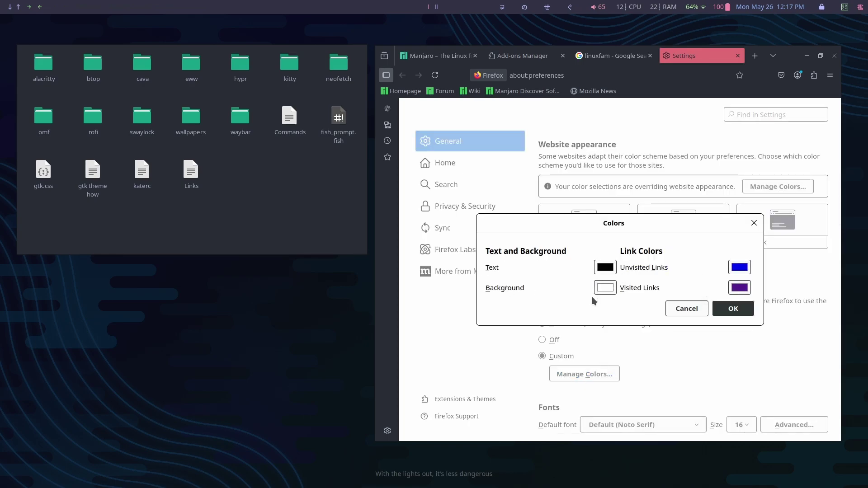
left_click(605, 267)
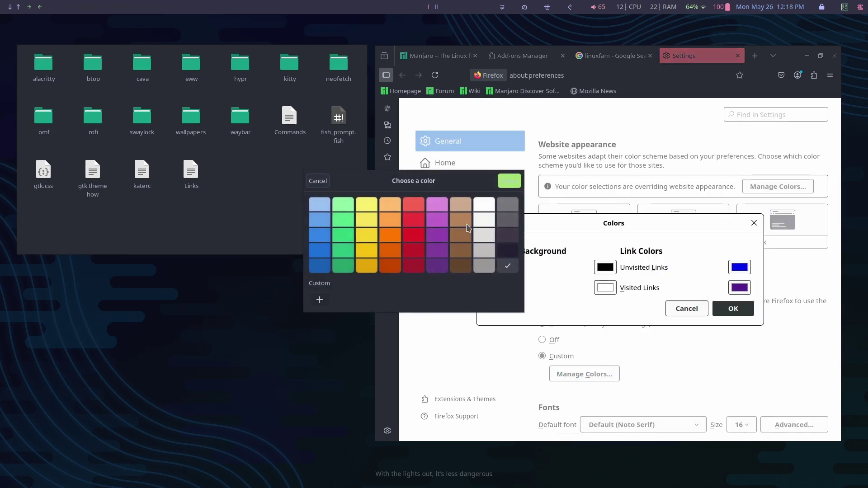
left_click(484, 235)
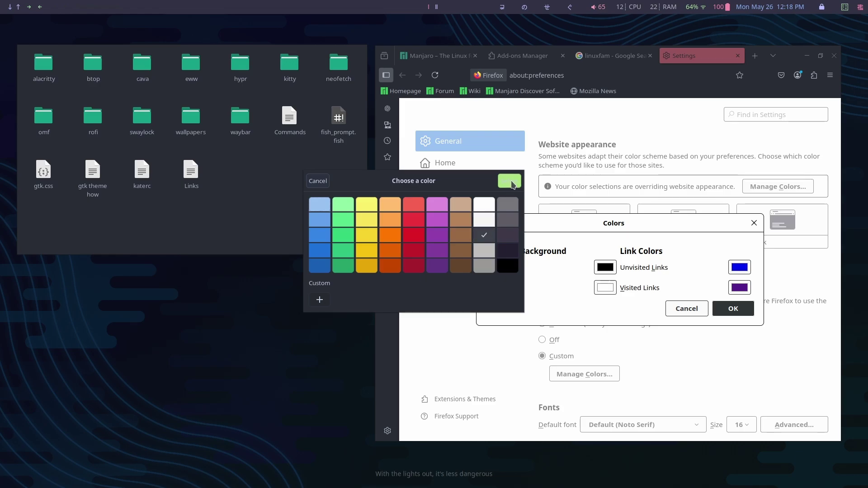
left_click(509, 181)
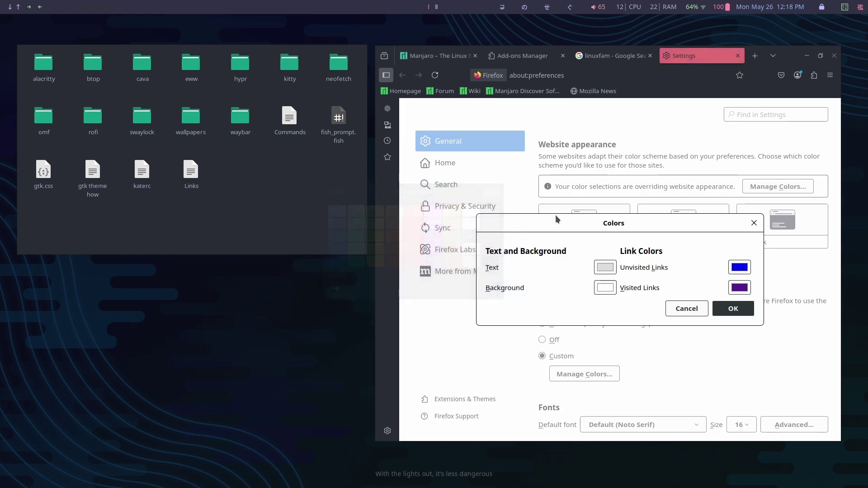
Step: Set the unvisited links color to light green
left_click(740, 268)
left_click(349, 207)
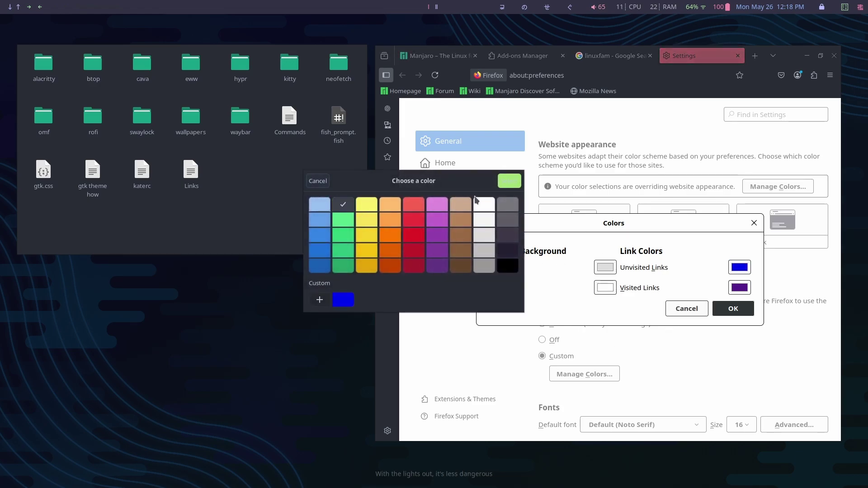
left_click(511, 183)
Step: Set the visited links color to light green and the unvisited links color to light blue
left_click(605, 287)
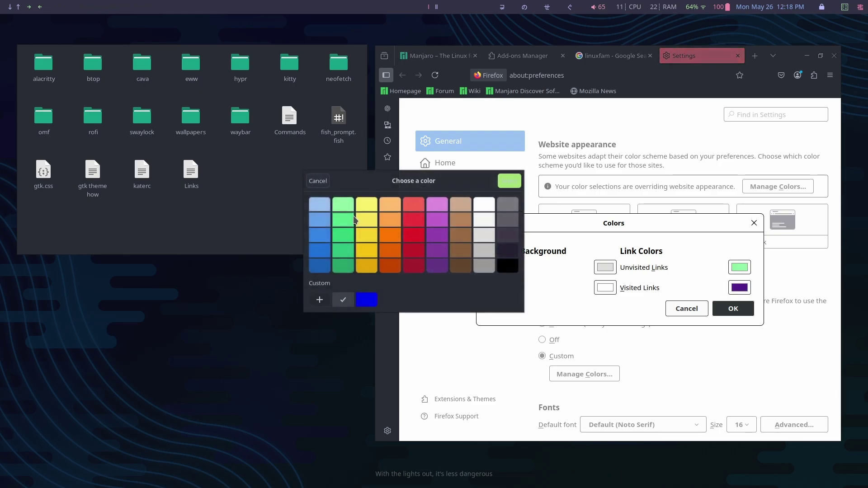
left_click(345, 205)
left_click(510, 181)
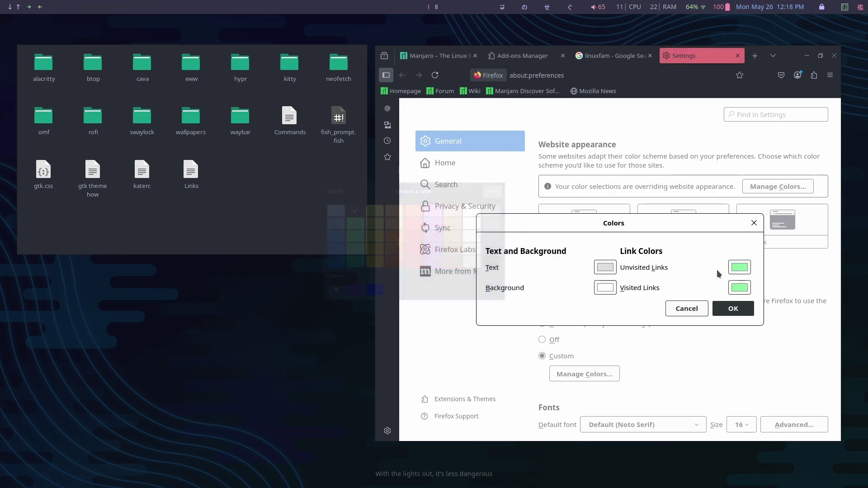
left_click(741, 268)
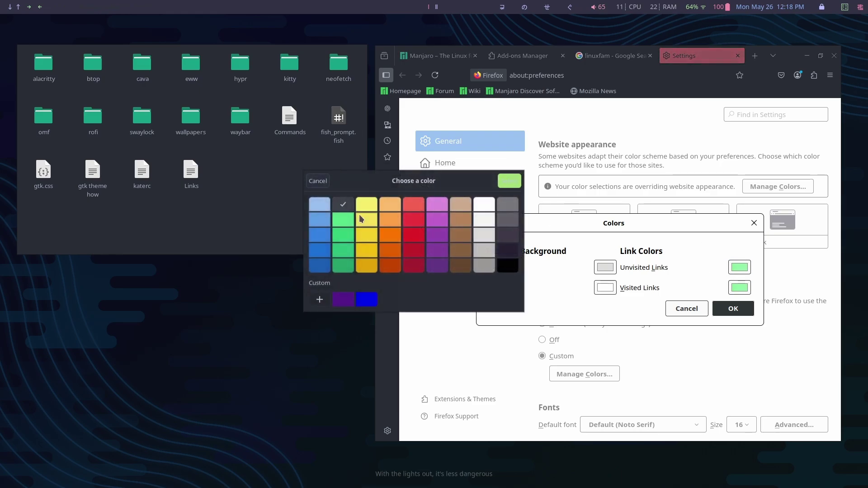
left_click(509, 181)
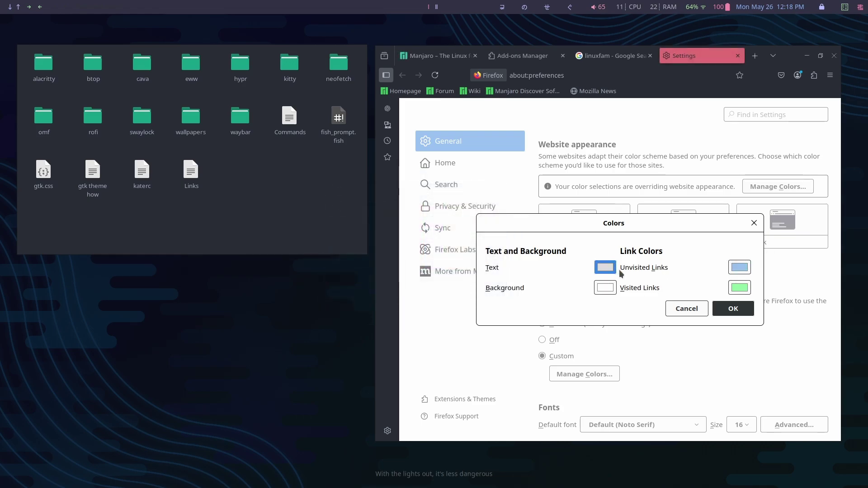
Step: Set the background to the custom color #2e3440 and apply the website color choices
left_click(605, 288)
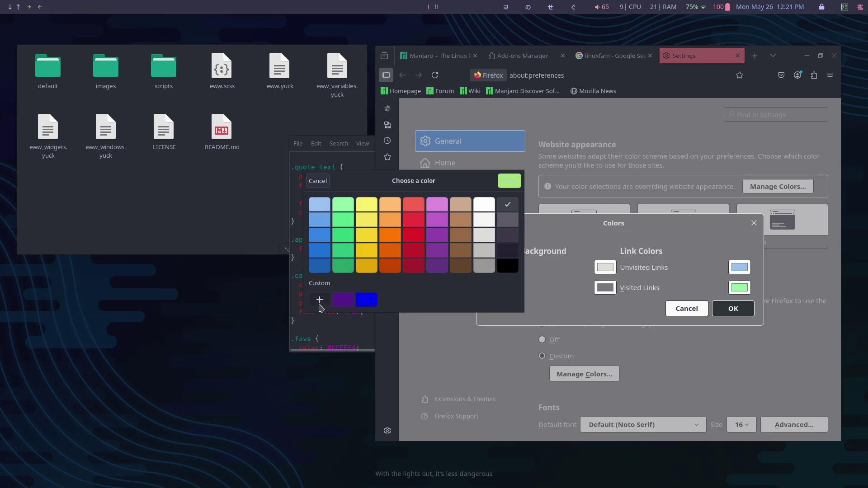
left_click(319, 299)
key("ctrl+a")
type("#2e3440")
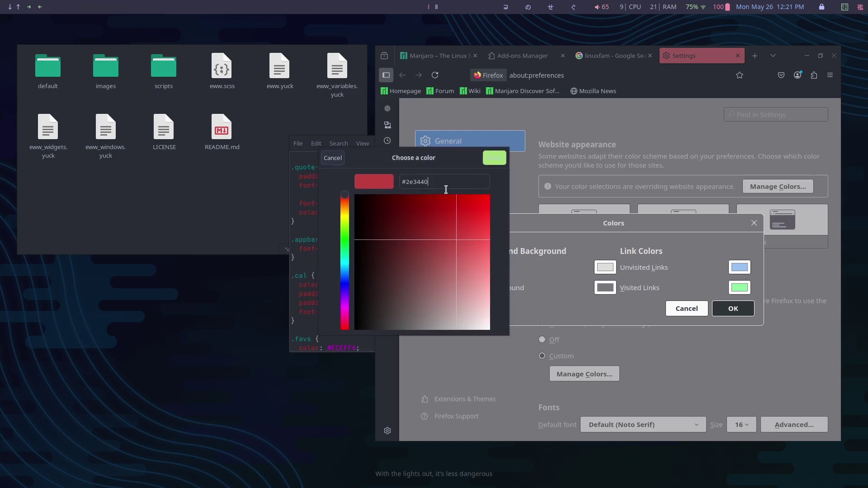
left_click(502, 165)
left_click(733, 314)
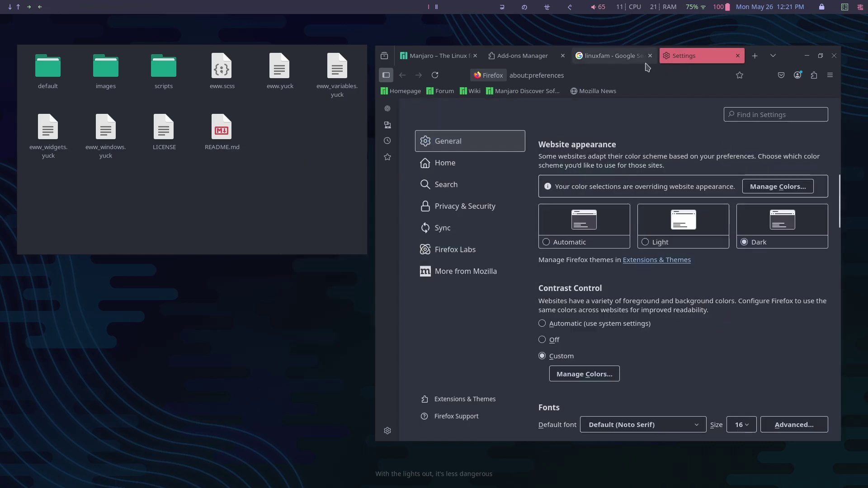
Step: Reload the linuxfam search results to check the applied website colors, and return to the browser settings
left_click(607, 62)
left_click(434, 78)
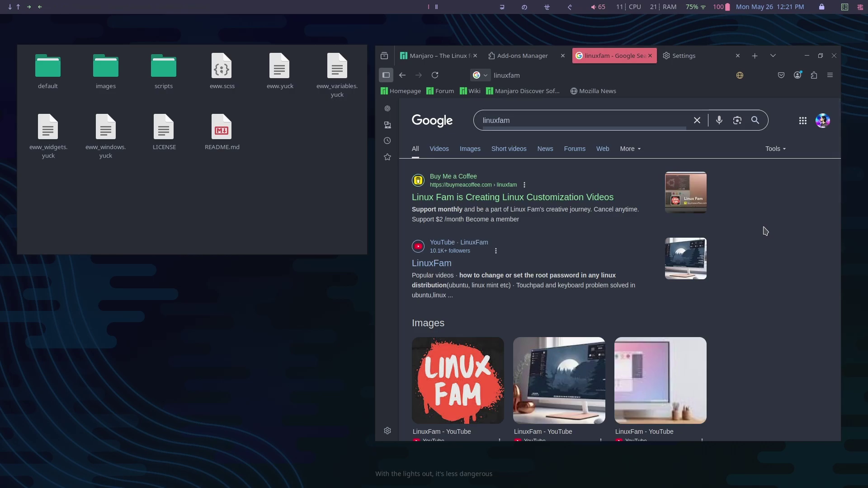
left_click(683, 56)
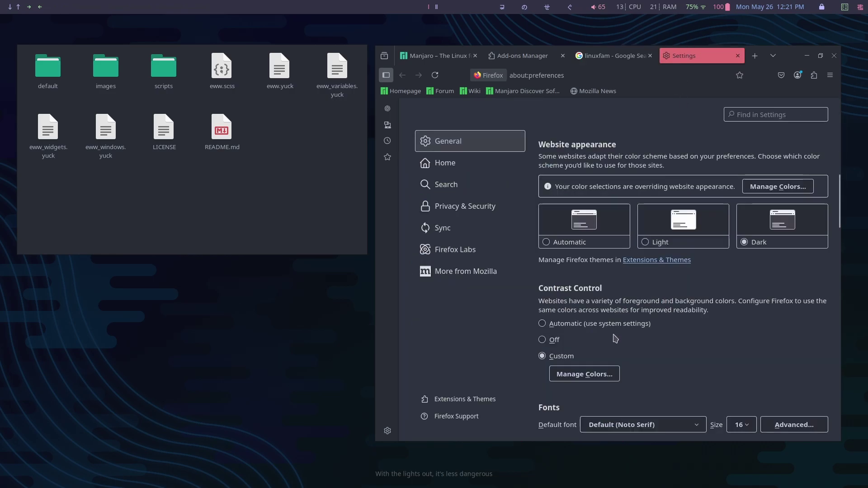
left_click(594, 376)
left_click(615, 293)
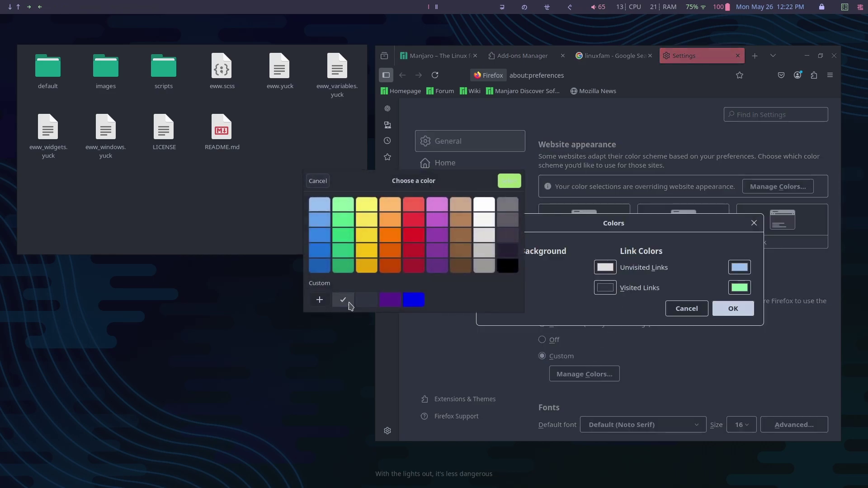
right_click(350, 307)
left_click(343, 281)
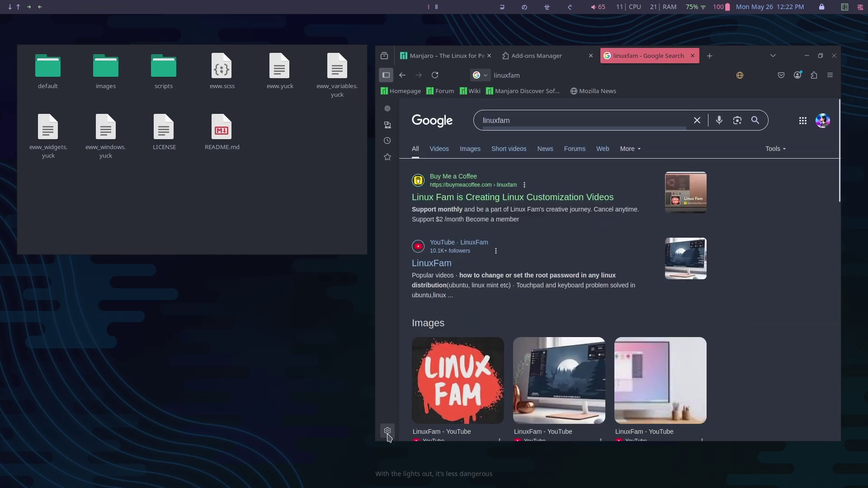
Step: Enable vertical tabs in the browser's sidebar settings and collapse the sidebar to icons only
left_click(387, 432)
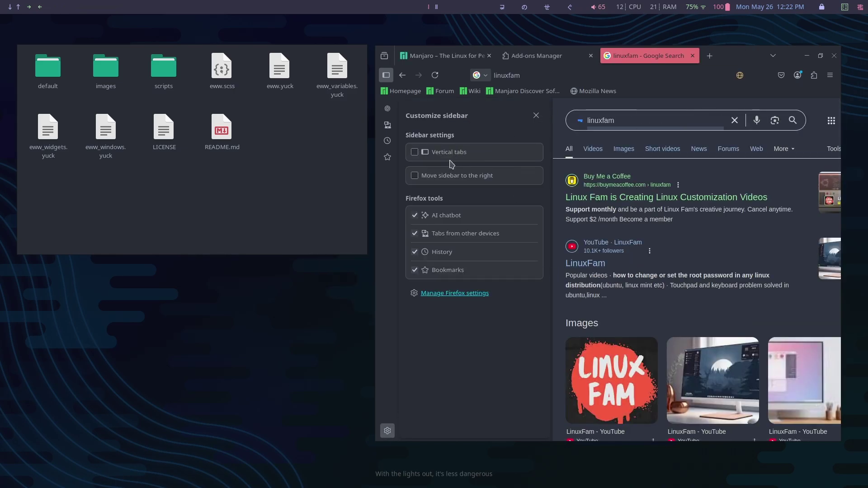
left_click(415, 153)
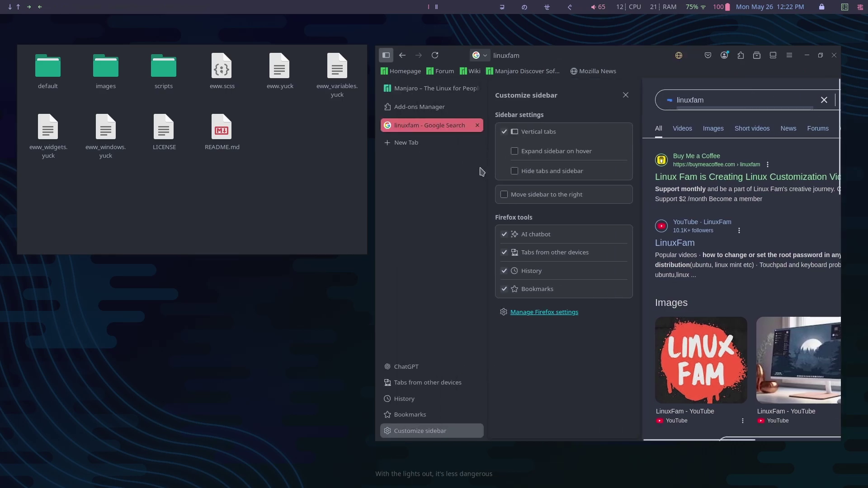
left_click(626, 95)
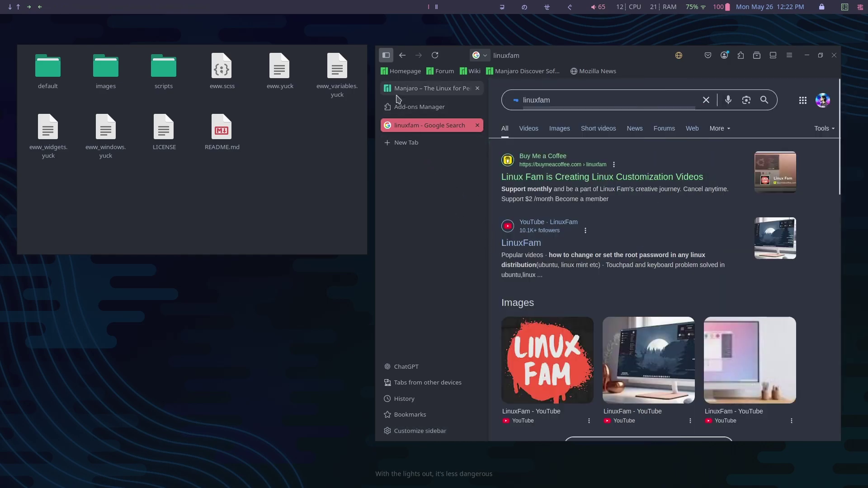
left_click(386, 56)
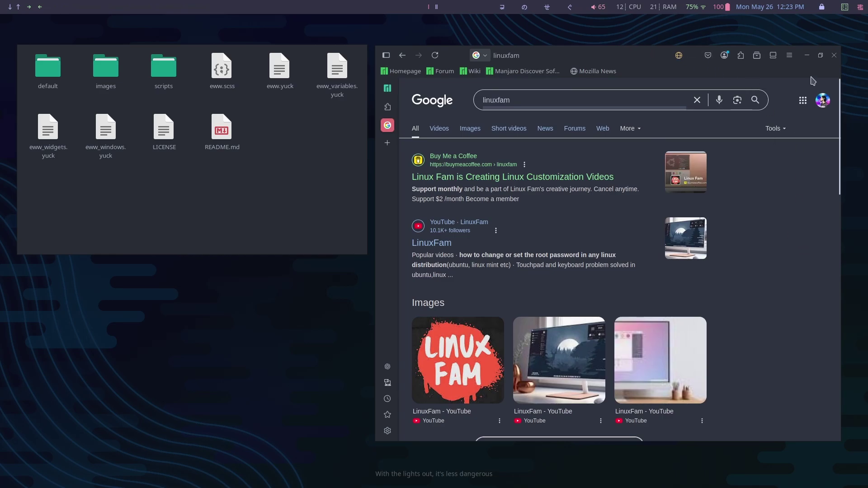
Step: Open the browser's toolbar customization and set the bookmarks toolbar to Never Show
left_click(789, 55)
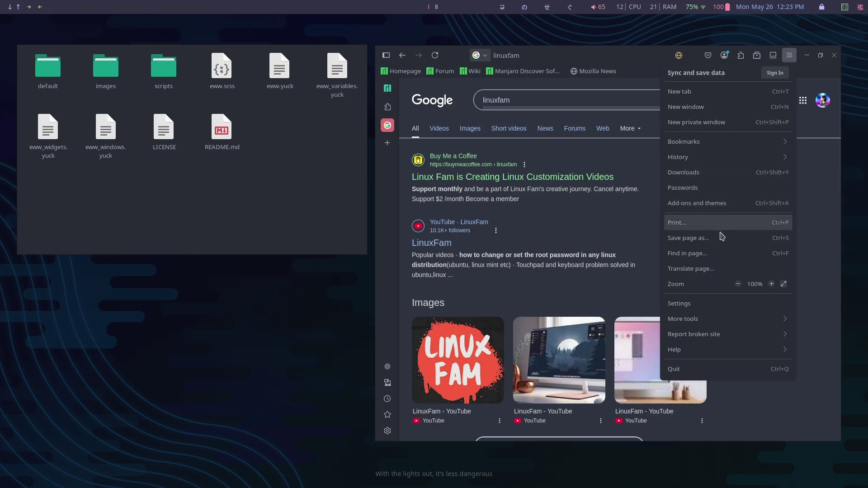
left_click(722, 324)
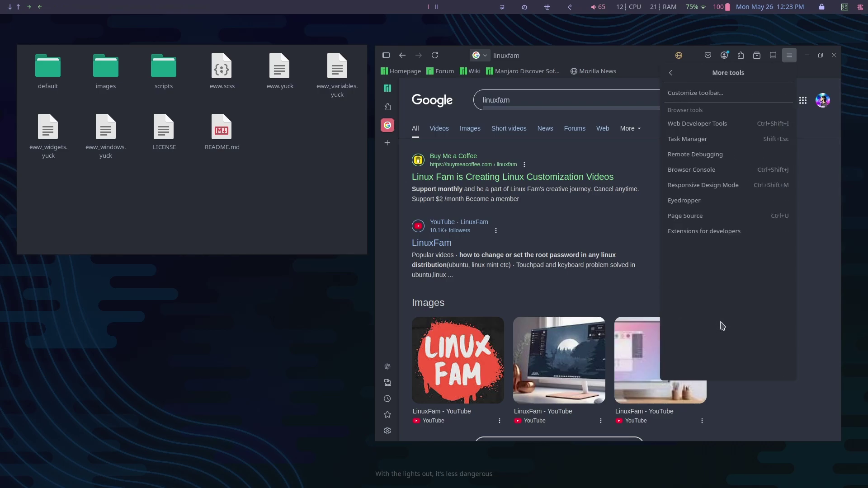
left_click(738, 99)
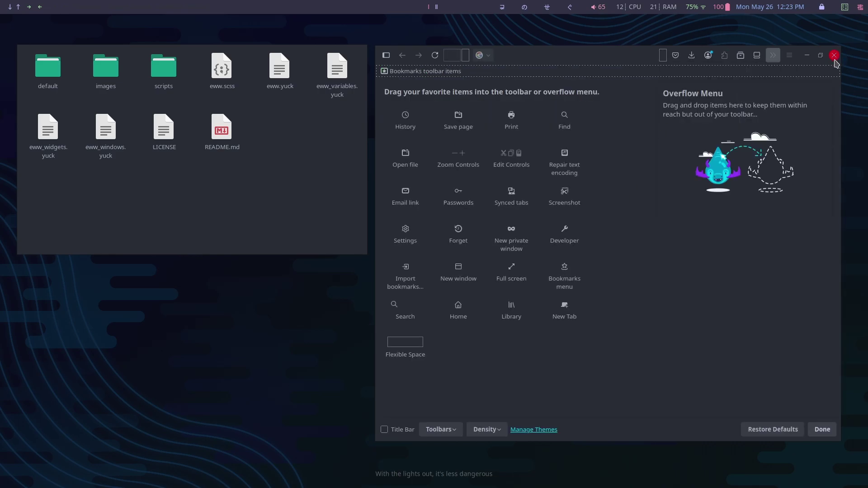
left_click_drag(835, 63, 591, 92)
left_click(207, 468)
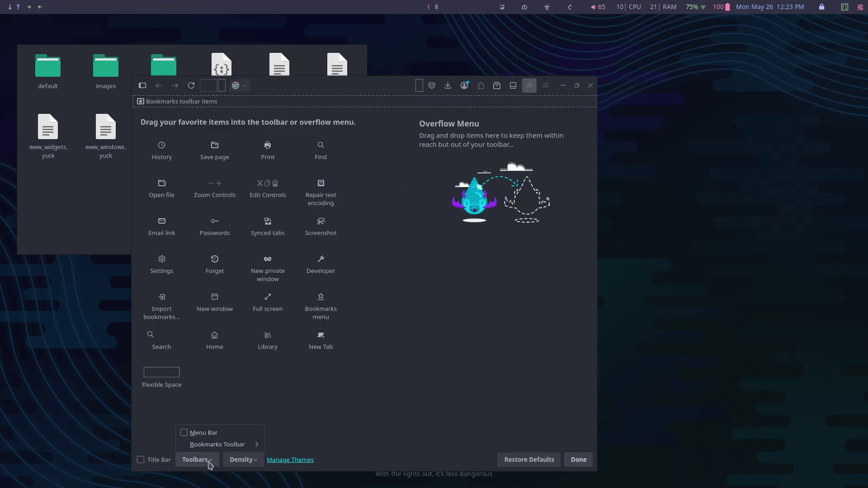
mouse_move(215, 447)
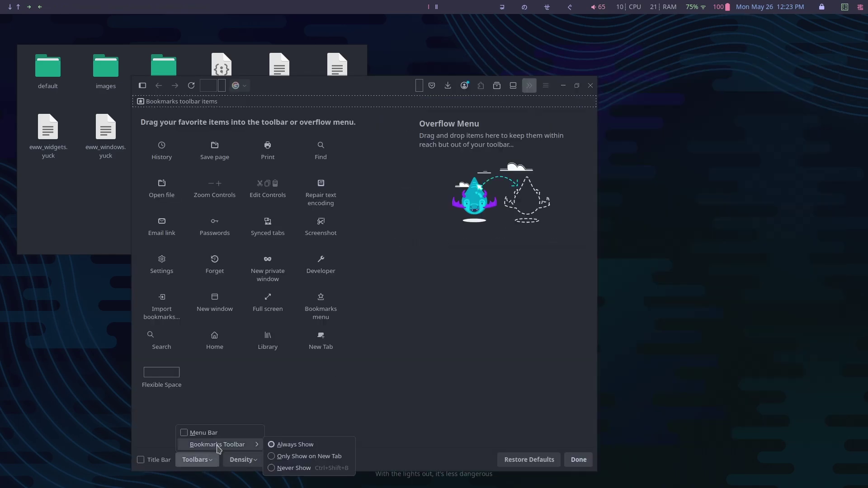
left_click(274, 469)
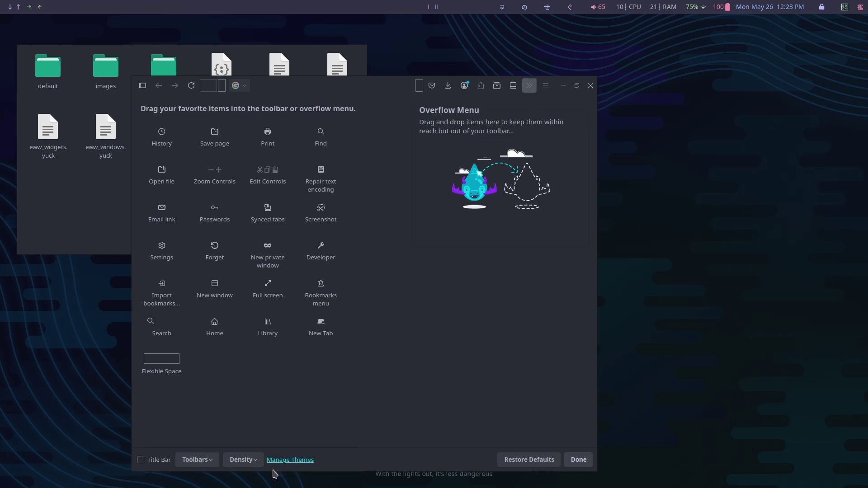
Step: Try the Touch density for the browser interface and switch it back to Normal
left_click(210, 461)
mouse_move(214, 447)
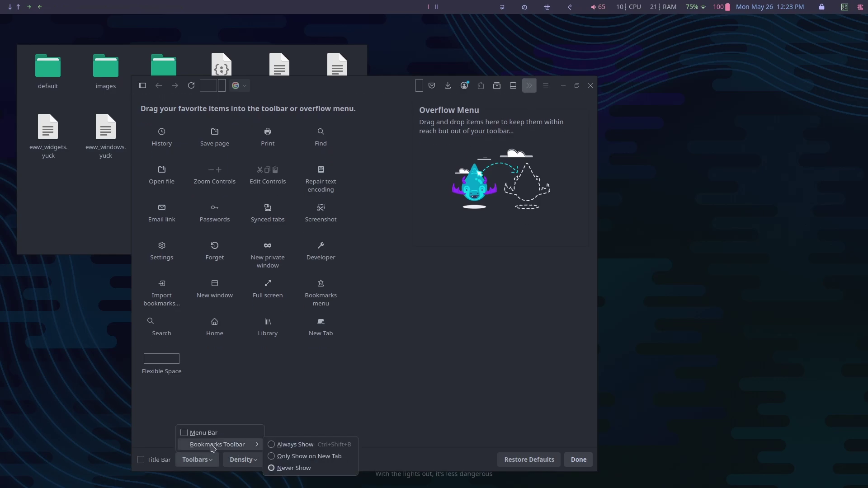
left_click(243, 460)
left_click(243, 460)
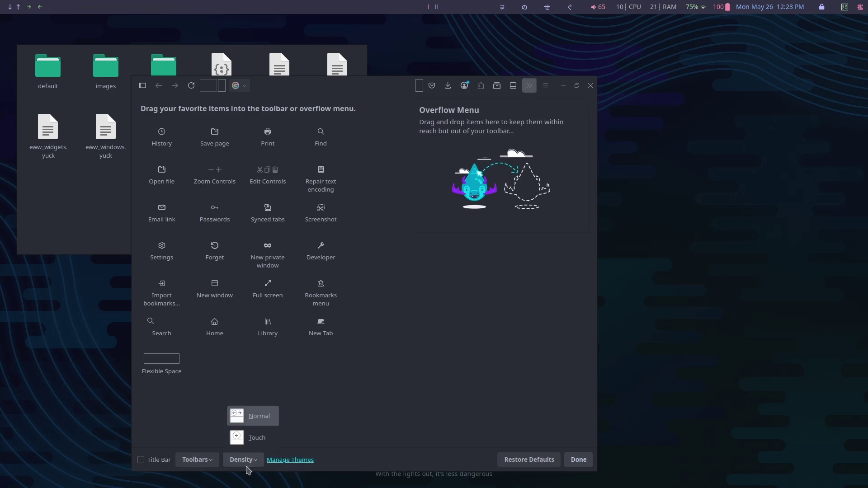
left_click(255, 442)
left_click(245, 461)
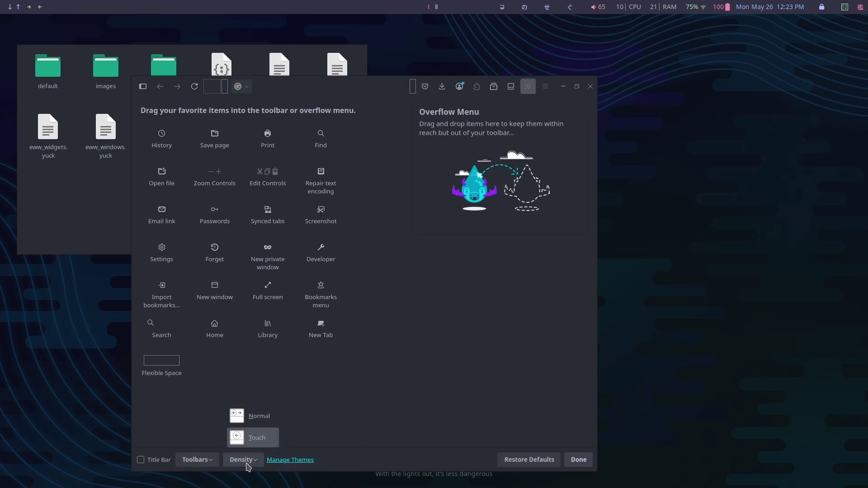
left_click(256, 421)
Step: Enable the title bar and move Downloads, Account, Save to Pocket, List all tabs and Firefox View into the overflow menu
left_click(141, 462)
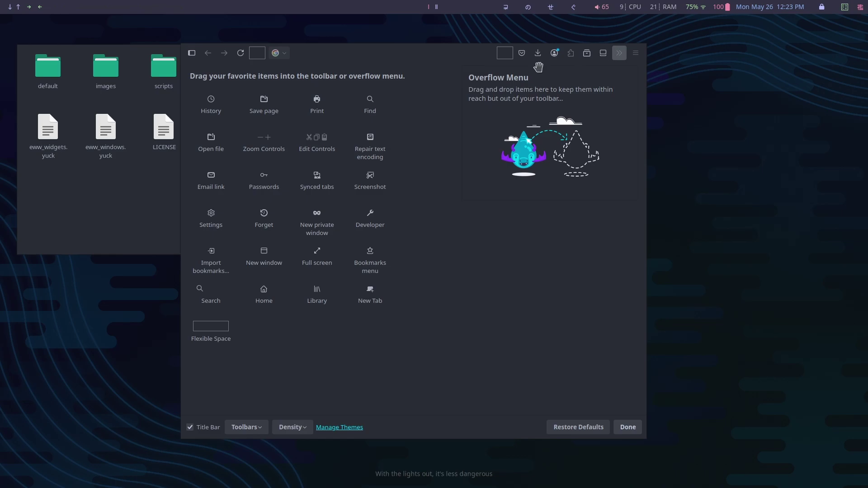
left_click_drag(554, 53, 552, 93)
left_click_drag(555, 54, 530, 142)
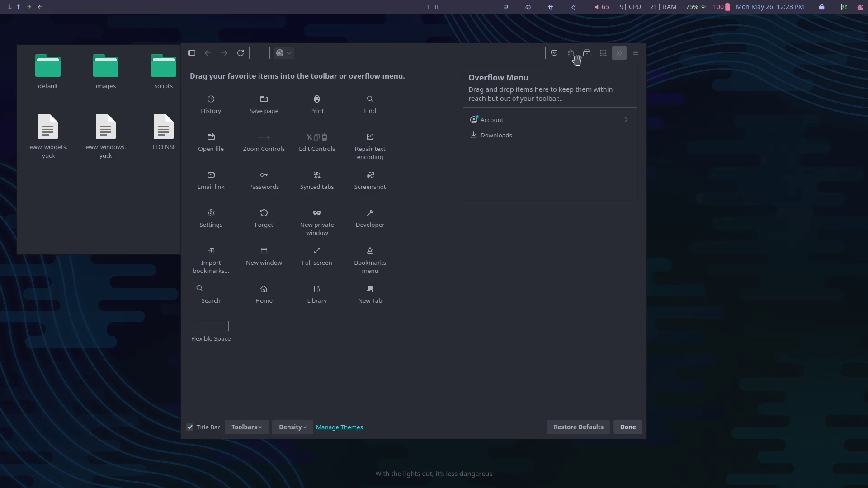
left_click_drag(562, 57, 533, 167)
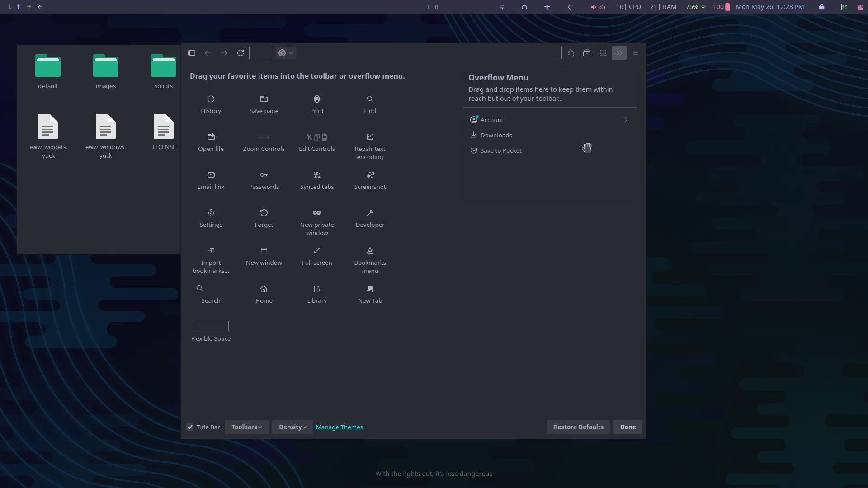
left_click_drag(611, 57, 554, 164)
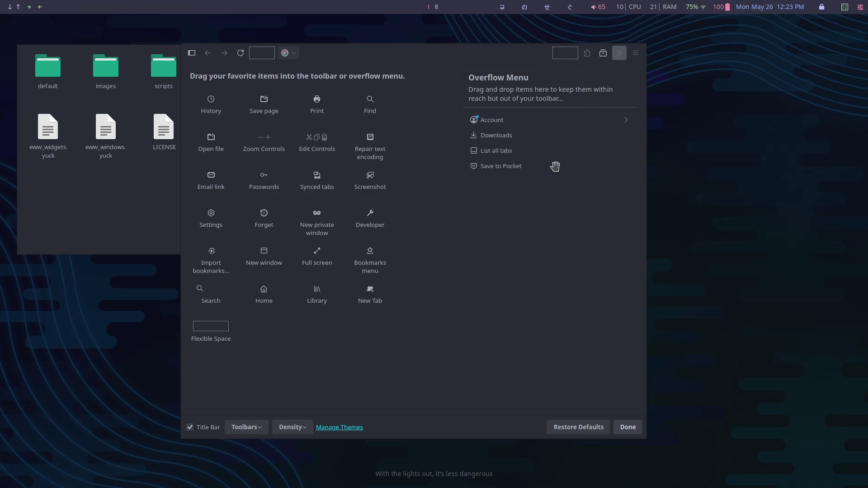
left_click_drag(609, 56, 576, 170)
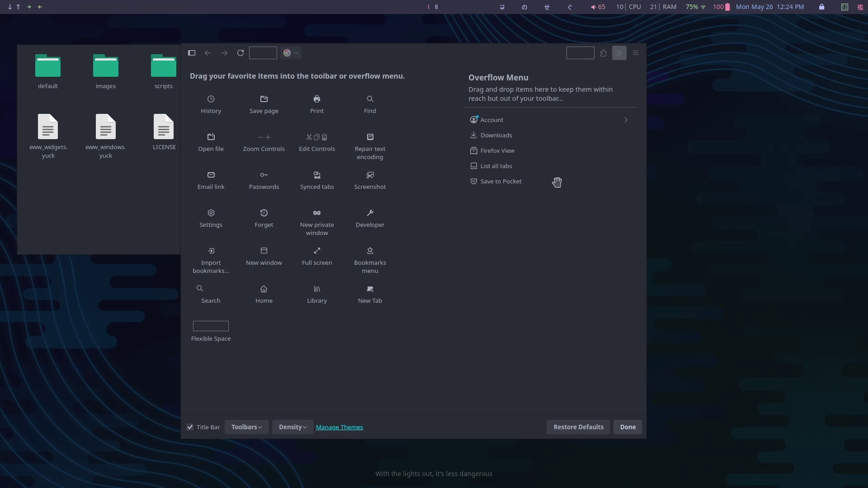
Step: Remove Save to Pocket, List all tabs and Firefox View from the overflow menu and finish customizing the toolbar
left_click_drag(508, 161, 370, 217)
left_click_drag(496, 151, 370, 217)
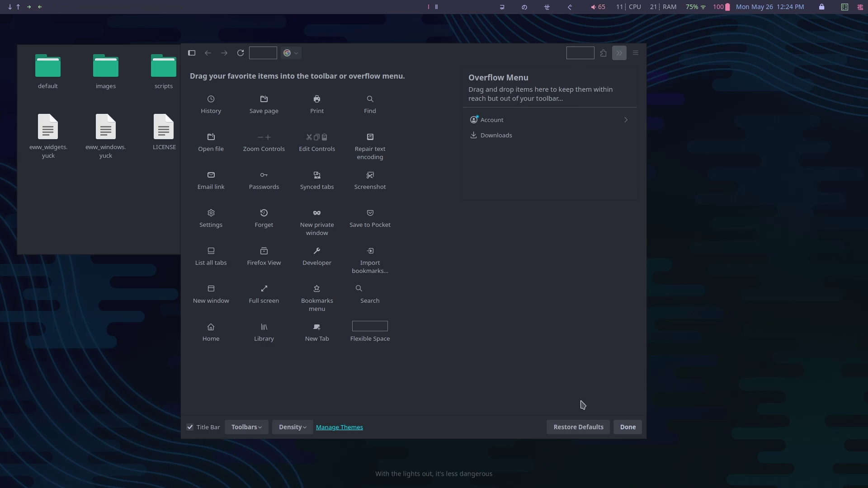
left_click(628, 427)
left_click_drag(579, 246, 779, 255)
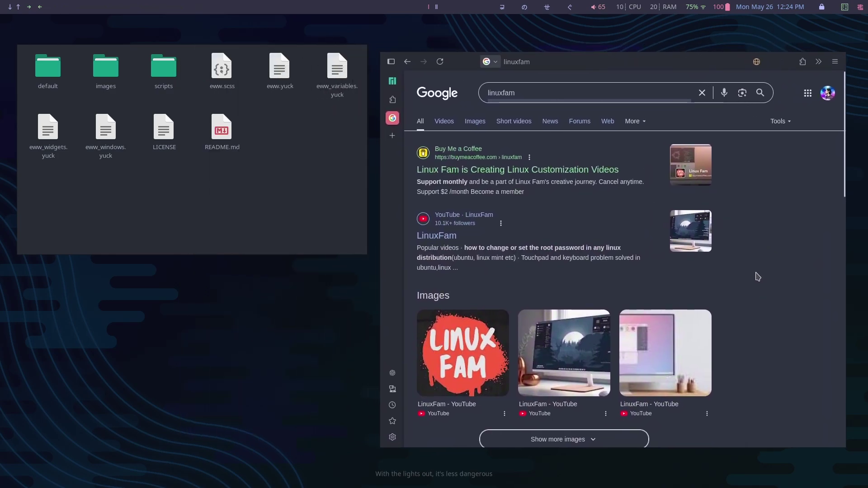
Step: Open a new tab and turn off the Shortcuts and Weather sections on its page
left_click(393, 136)
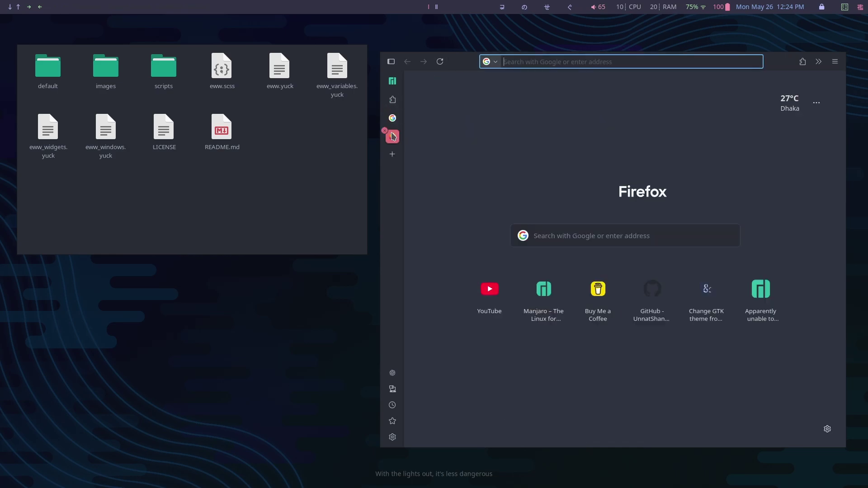
left_click(651, 402)
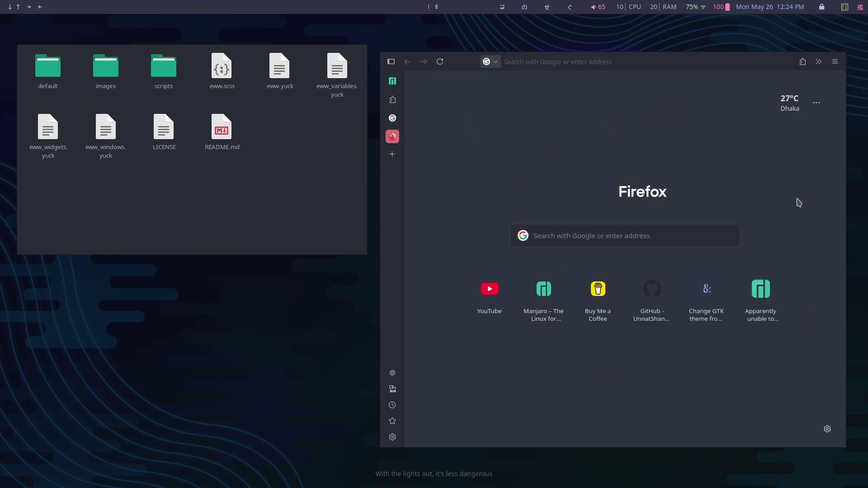
left_click(817, 103)
left_click(802, 209)
left_click(828, 430)
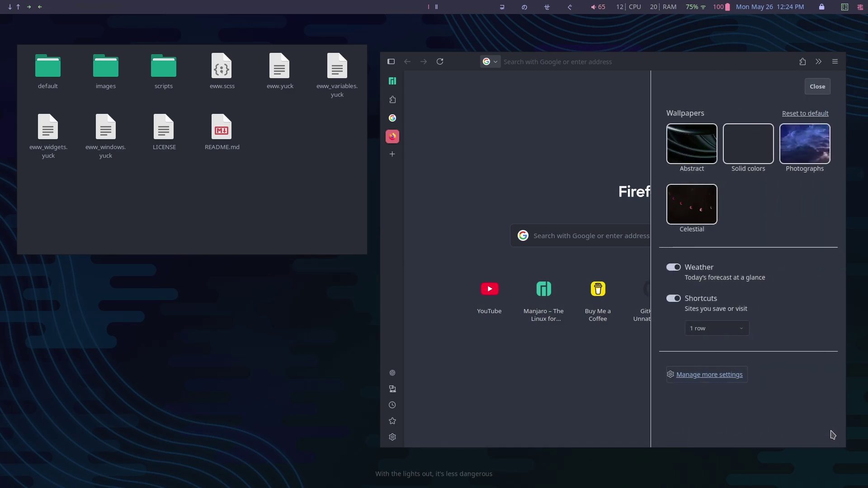
left_click(674, 299)
left_click(678, 269)
left_click(572, 327)
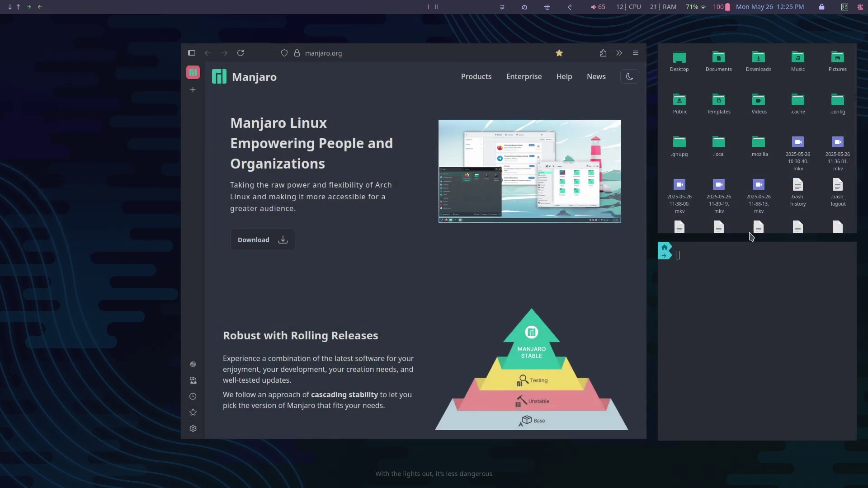
Step: Close the file manager and terminal windows beside the browser
key("super+shift+q")
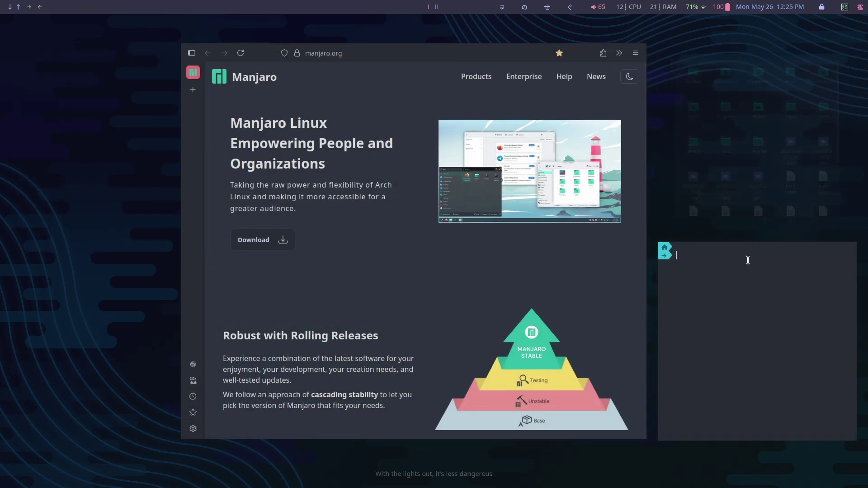
key("super+shift+q")
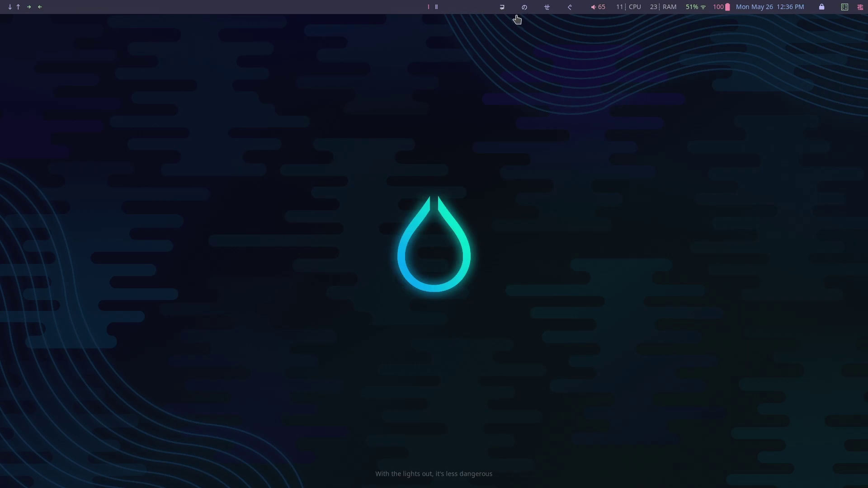
Step: Open the wallpaper picker and try the red-cloud sunset, fantasy cave, race car and pink sunset wallpapers
left_click(509, 13)
scroll(549, 246, "down", 3)
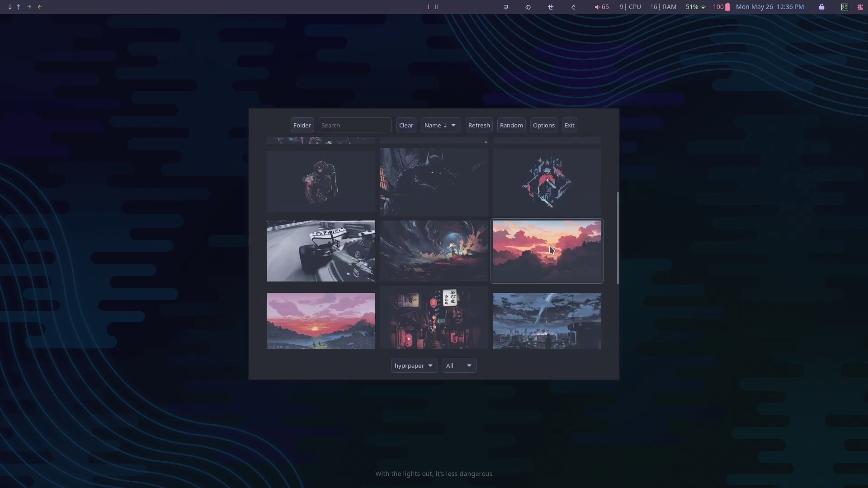
left_click(548, 246)
left_click(448, 265)
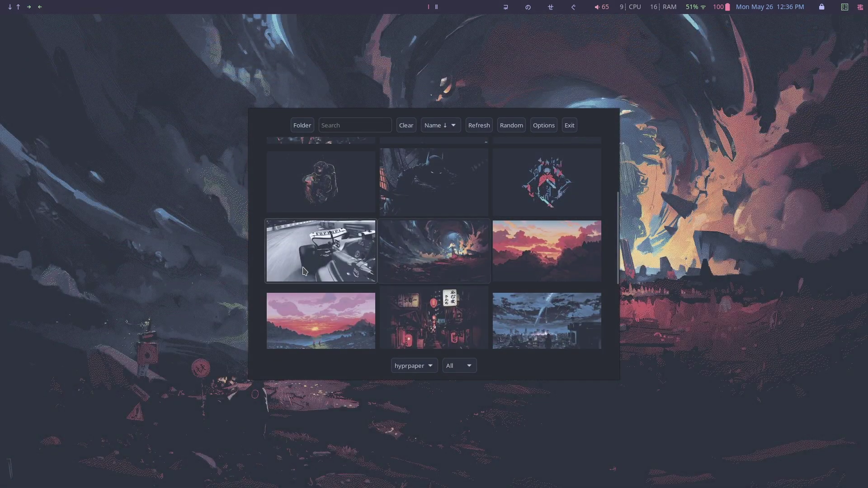
left_click(330, 272)
left_click(329, 327)
Step: Change the wallpaper backend to swww and apply the red-cloud sunset wallpaper
left_click(423, 367)
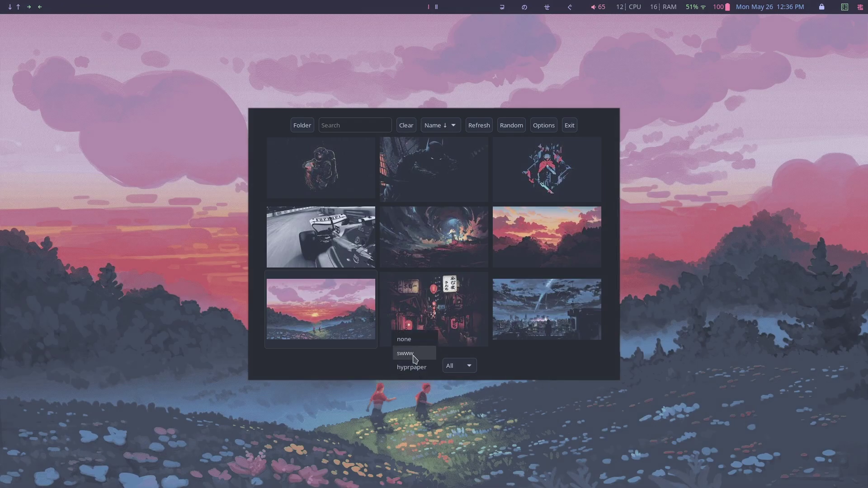
left_click(415, 354)
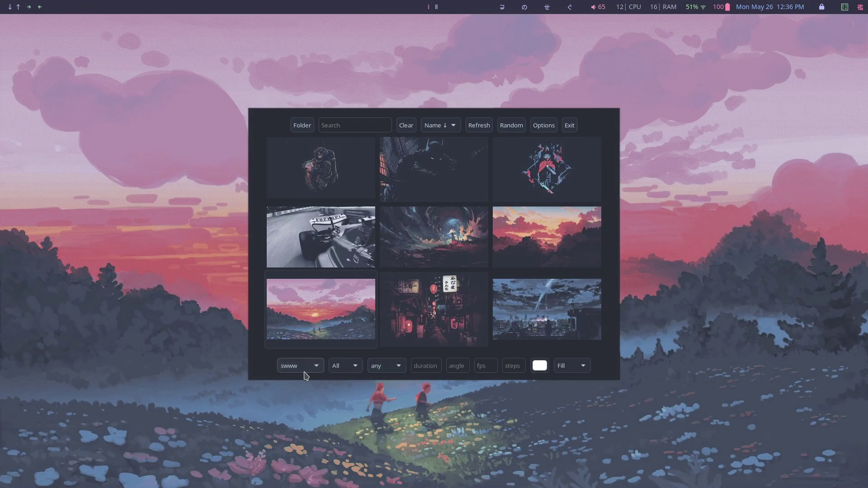
left_click(556, 256)
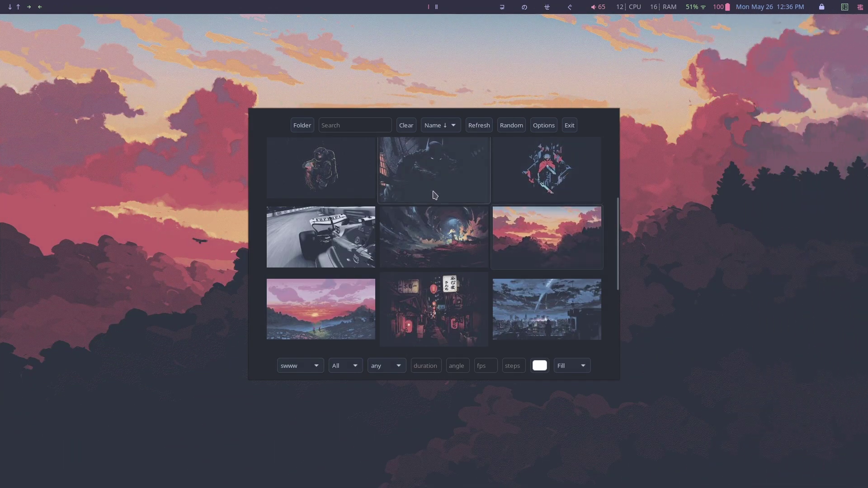
Step: Try the Batman, roadside town and red-cloud sunset wallpapers
scroll(449, 189, "up", 1)
left_click(449, 189)
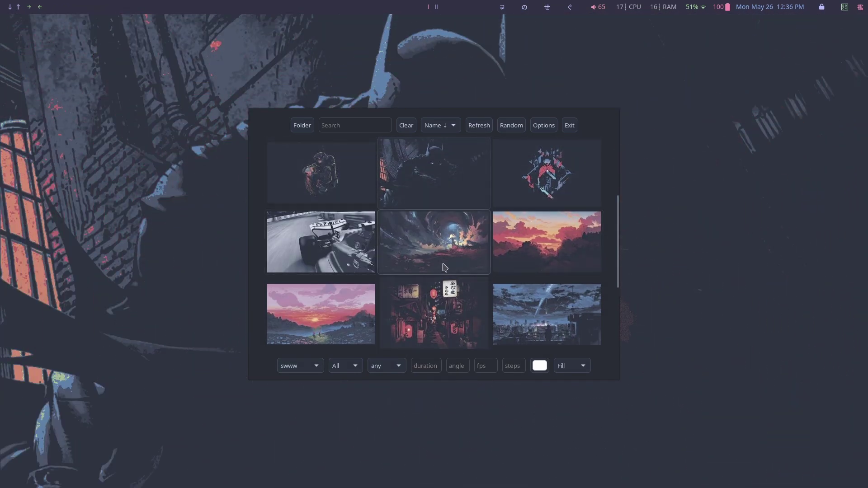
scroll(467, 253, "down", 3)
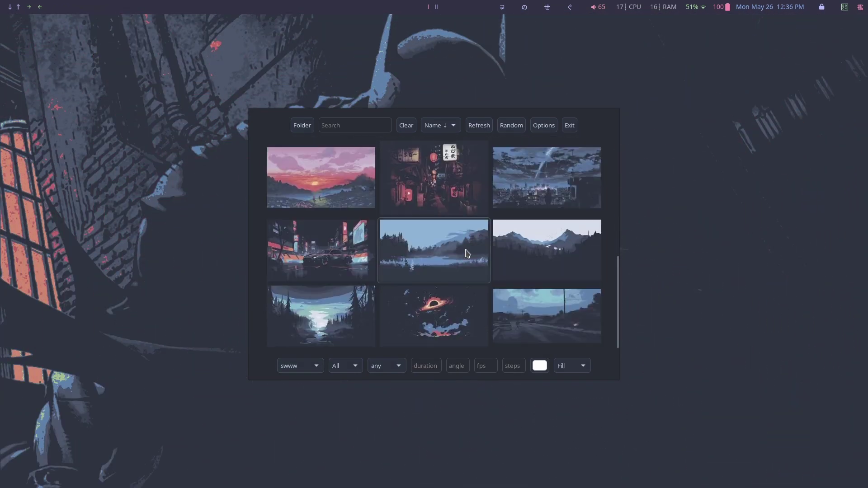
left_click(543, 324)
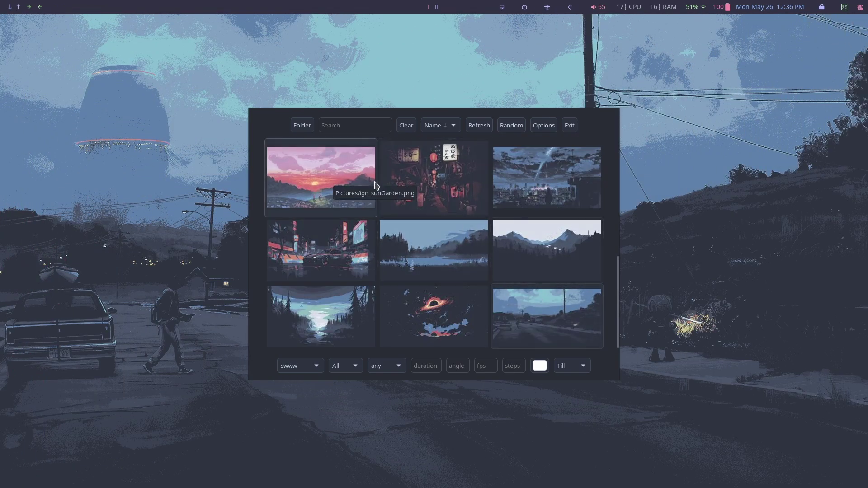
scroll(300, 183, "up", 2)
scroll(446, 267, "down", 1)
left_click(445, 267)
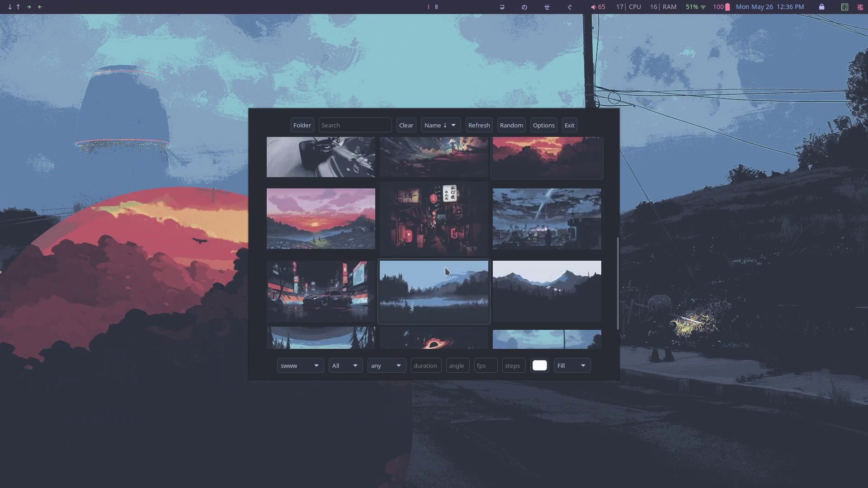
Step: Apply the black-and-white Ferrari race car wallpaper
scroll(470, 217, "up", 1)
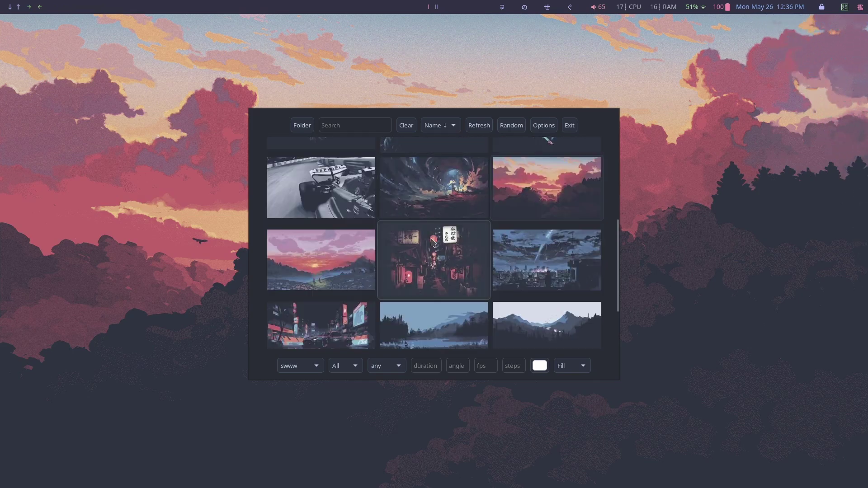
scroll(471, 217, "up", 4)
scroll(355, 314, "down", 1)
left_click(355, 314)
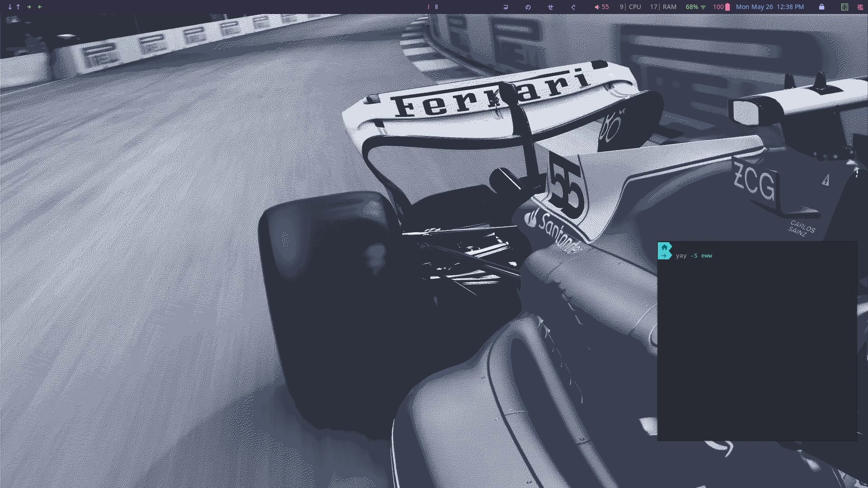
Step: Install eww with yay, answering A to the two selection prompts and y to the confirmation
key("Return")
type("A")
key("Return")
type("A")
key("Return")
type("y")
key("Return")
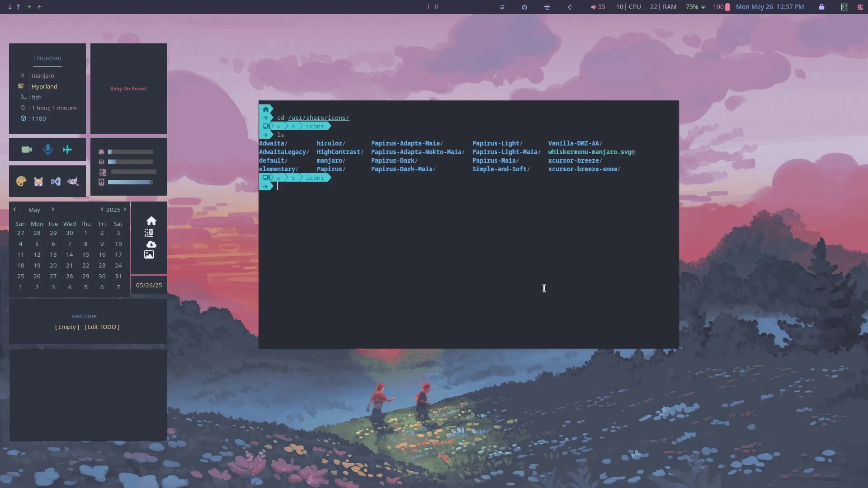
Step: Prepare the gsettings command that sets the GNOME desktop interface icon theme to 'Papirus'
type("g")
key("Right")
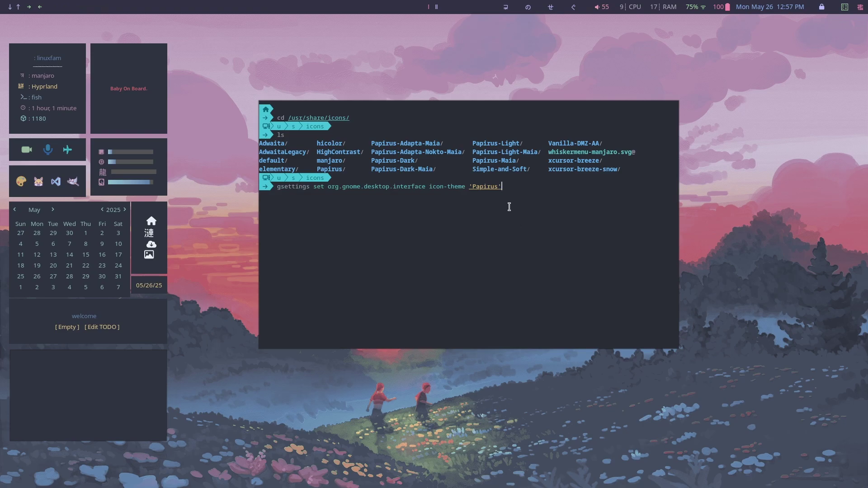
triple_click(284, 193)
Step: Switch to the browser's Tokyo Night Icon Themes page on gnome-look.org and download Tokyonight-Dark-Icons.zip
key("super+s")
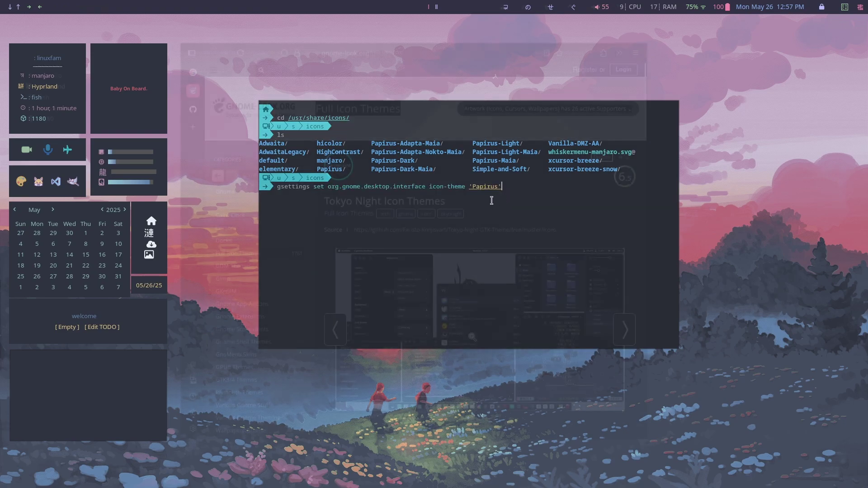
scroll(225, 130, "down", 5)
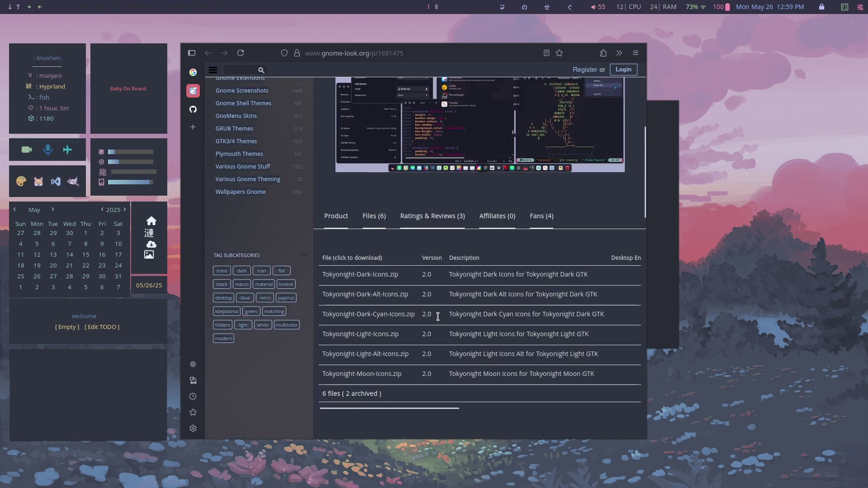
left_click(380, 277)
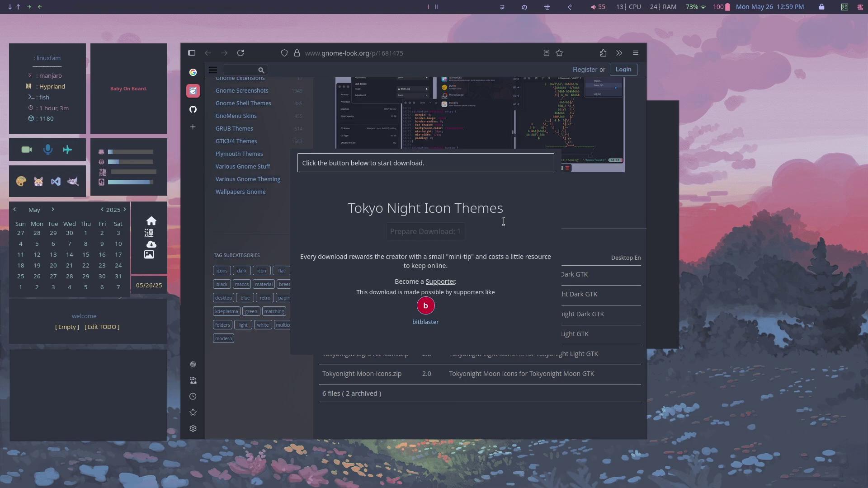
left_click(421, 234)
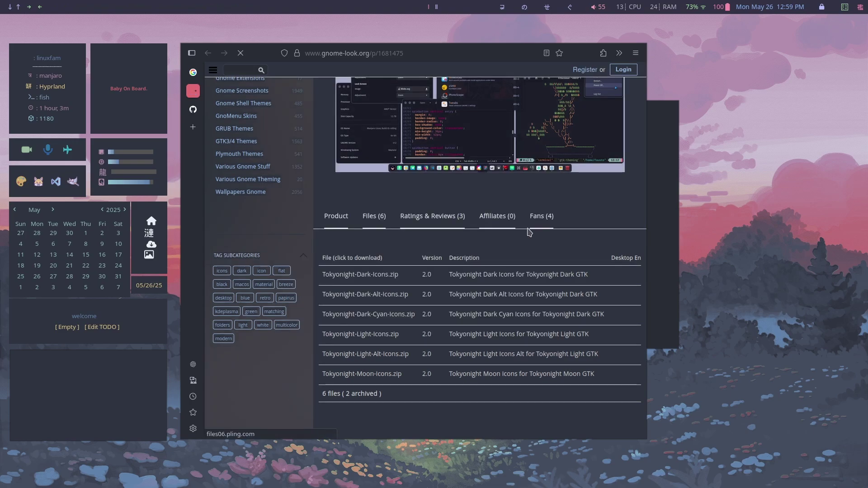
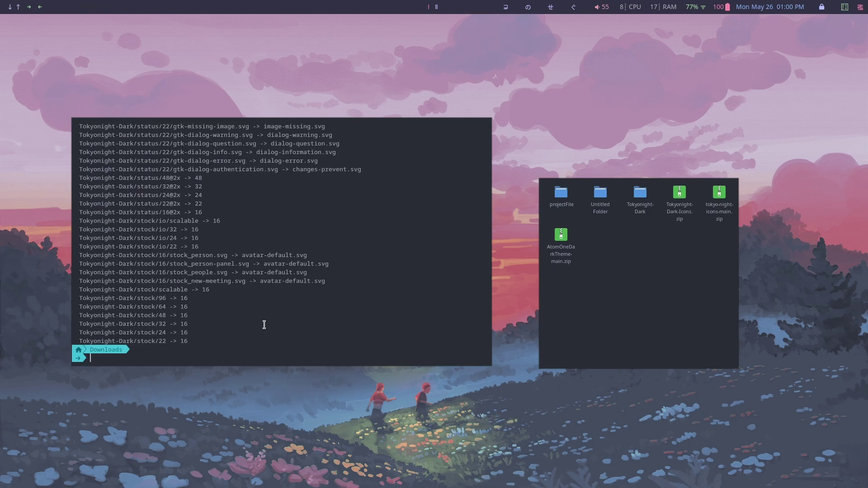
Step: List the Downloads folder in the terminal and extract tokyo-night-icons-main.zip there
type("ls")
key("Return")
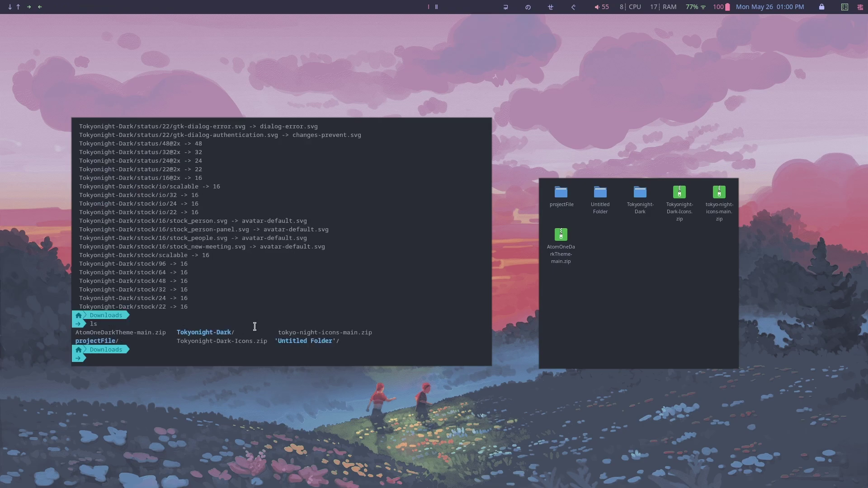
type("unzip Tokyonight-Dark-Icons.zip")
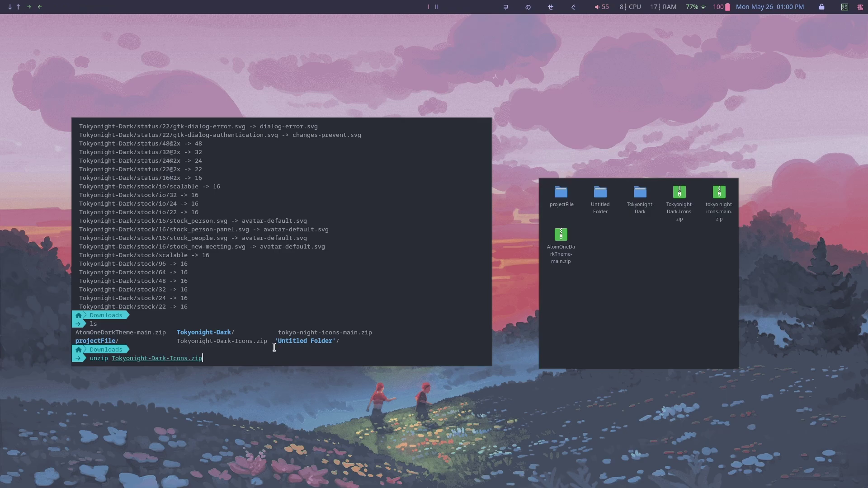
left_click_drag(270, 342, 236, 342)
left_click_drag(379, 338, 285, 340)
key("ctrl+c")
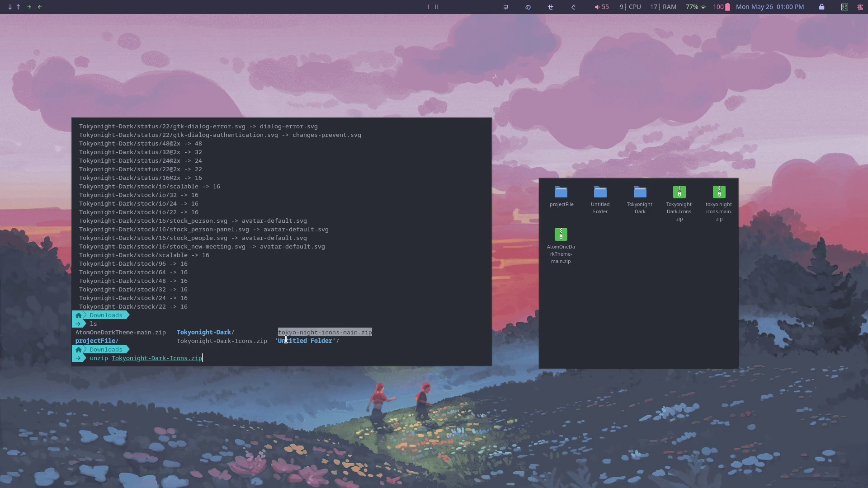
left_click(216, 364)
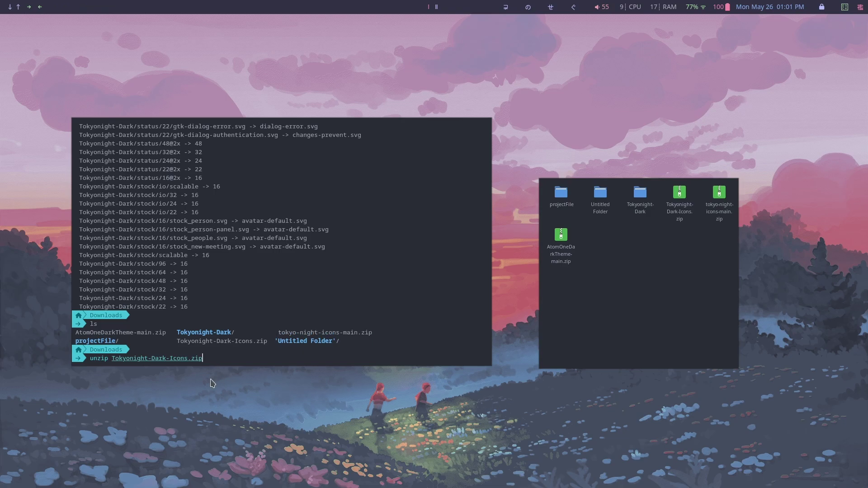
key("BackSpace")
key("BackSpace")
key("BackSpace")
key("BackSpace")
key("BackSpace")
key("BackSpace")
key("BackSpace")
key("BackSpace")
key("BackSpace")
key("BackSpace")
key("BackSpace")
key("BackSpace")
key("BackSpace")
key("BackSpace")
key("BackSpace")
key("BackSpace")
key("BackSpace")
key("BackSpace")
key("BackSpace")
key("BackSpace")
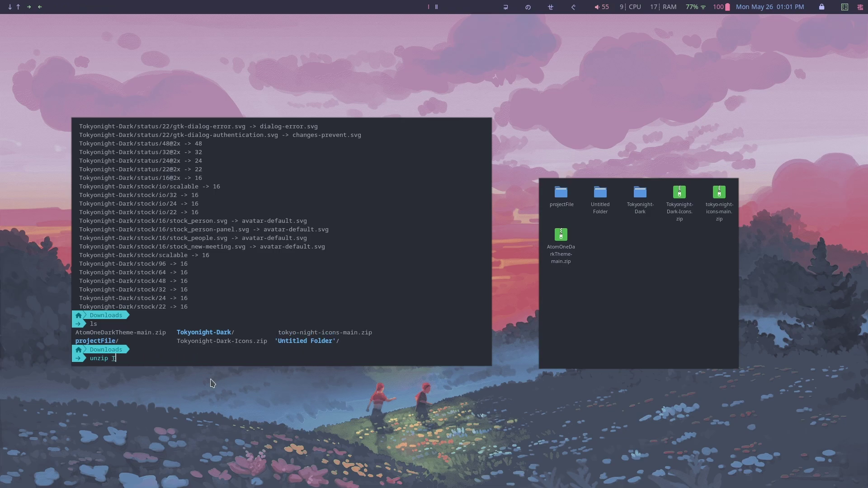
key("BackSpace")
key("ctrl+shift+v")
key("Return")
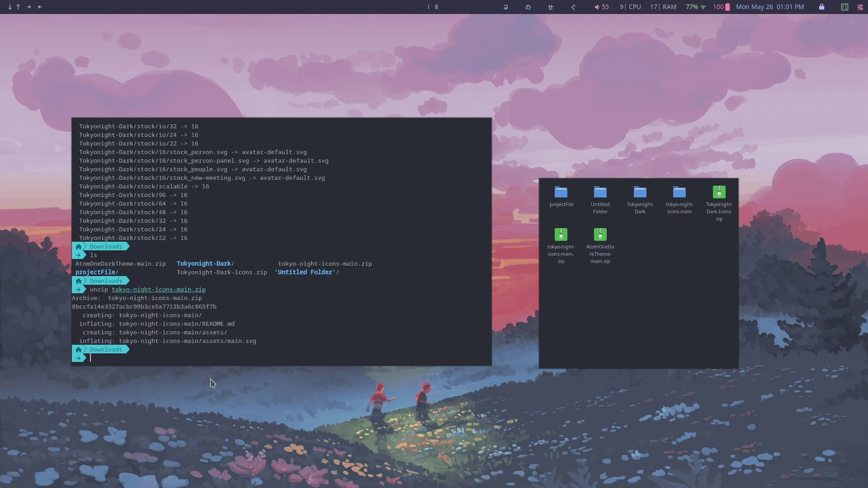
Step: Move the tokyo-night-icons-main folder to /usr/share/themes/ with sudo, entering the account password
type("sudo mv tokyo-night-icons-main /usr/share/themes/")
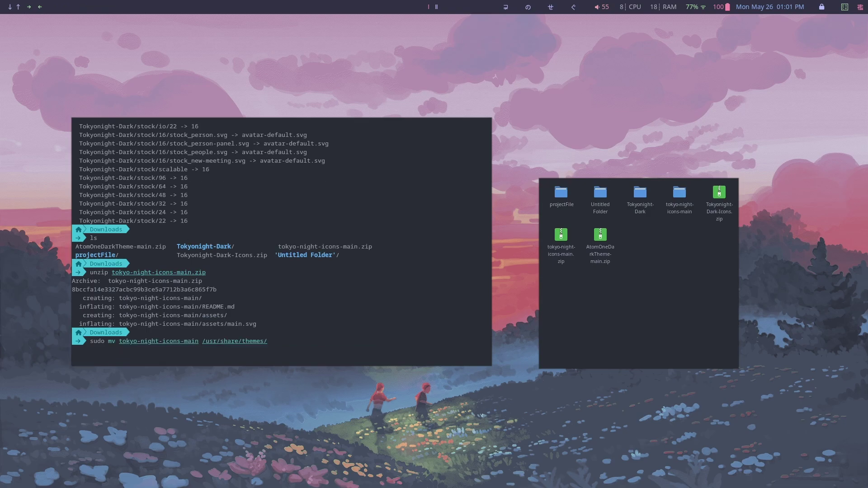
key("Return")
key("Return")
Step: Move the Tokyonight-Dark folder from Downloads to /usr/share/themes/ with sudo
key("Up")
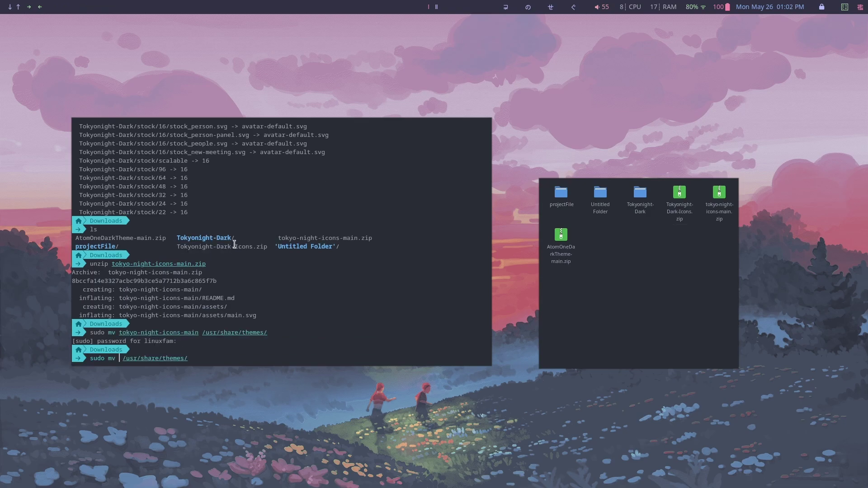
left_click_drag(234, 246, 185, 246)
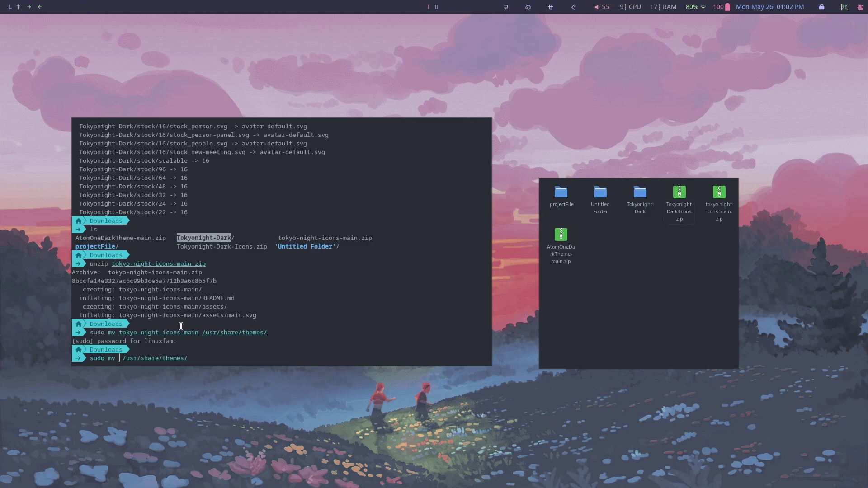
middle_click(370, 335)
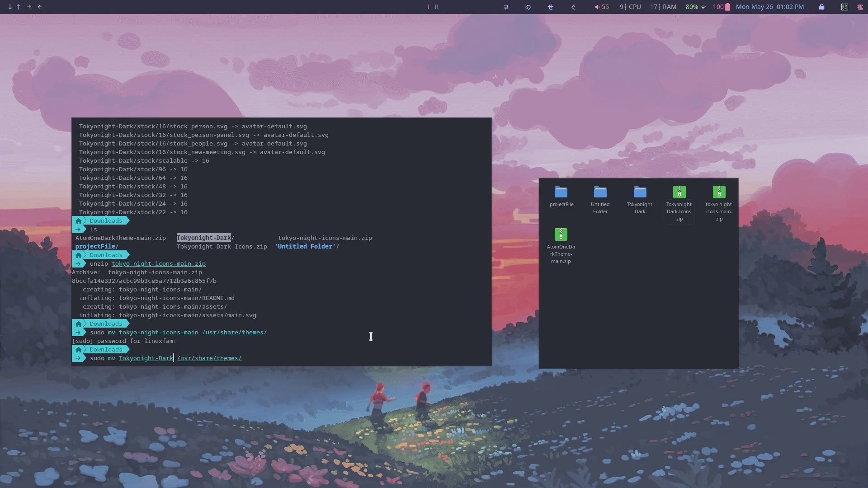
key("Return")
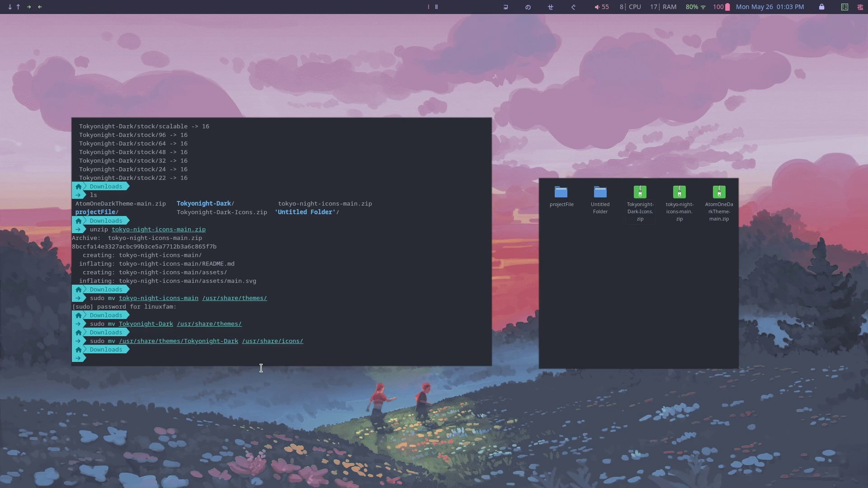
Step: Move /usr/share/themes/tokyo-night-icons-main to /usr/share/icons/ with sudo, reusing the previous move command
key("Up")
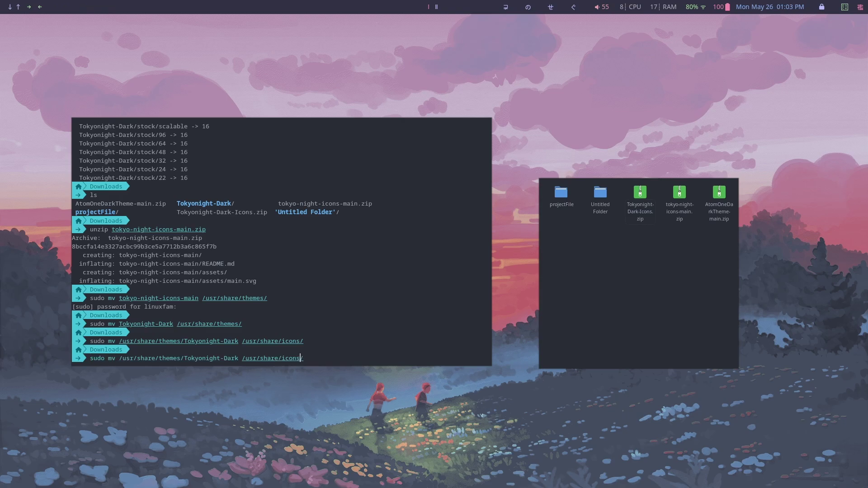
key("ctrl+Left")
key("ctrl+Left")
key("BackSpace")
key("BackSpace")
key("BackSpace")
key("BackSpace")
key("BackSpace")
key("BackSpace")
key("BackSpace")
key("BackSpace")
key("BackSpace")
key("BackSpace")
key("BackSpace")
key("BackSpace")
key("BackSpace")
key("BackSpace")
key("BackSpace")
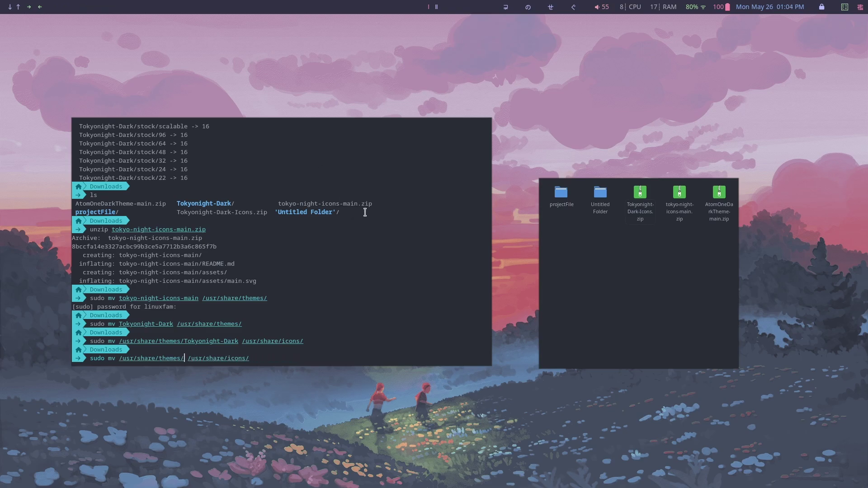
left_click_drag(358, 204, 286, 209)
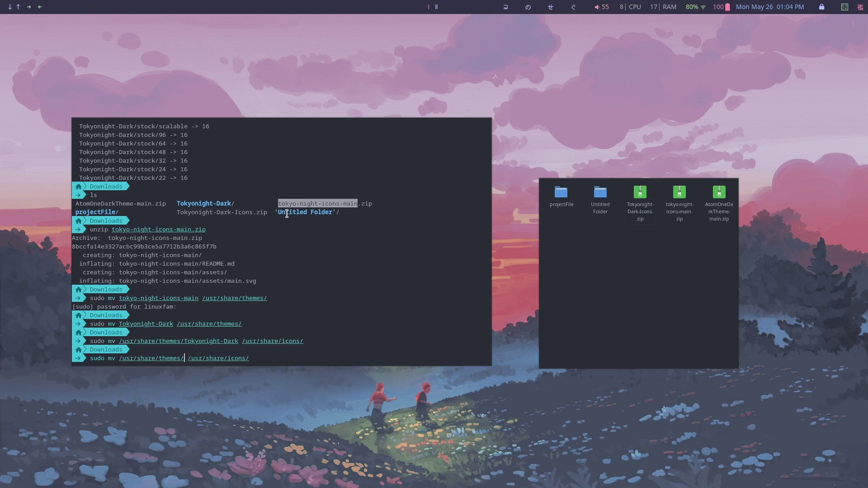
type("tokyo-night-icons-main")
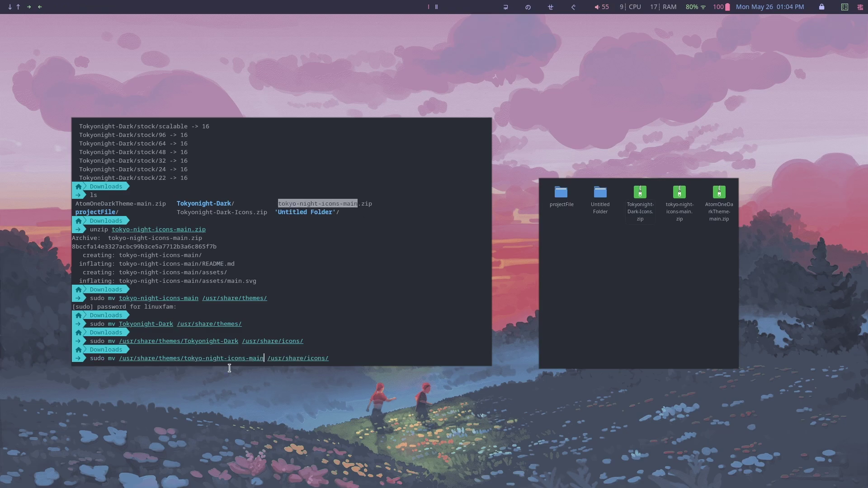
key("Return")
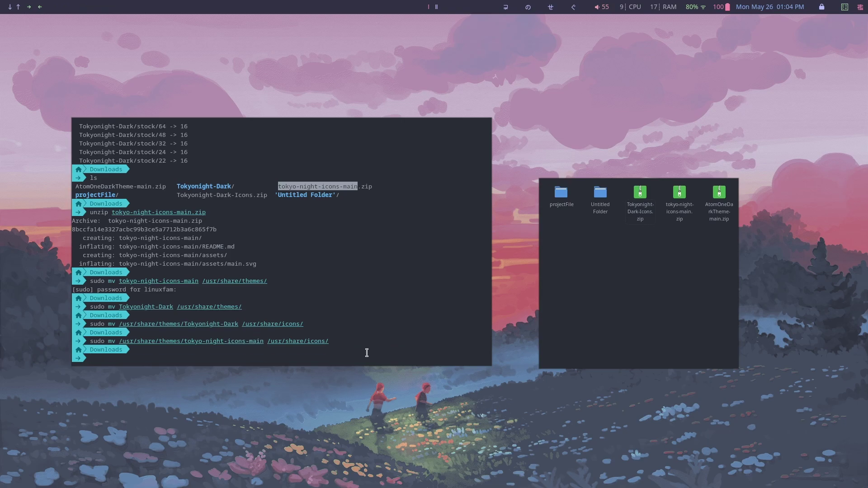
Step: Set org.gnome.desktop.interface icon-theme to 'tokyo-night-icons-main' with gsettings
type("gsettings set org.gnome.desktop.interface icon-theme 'tokyo-night-icons-main'")
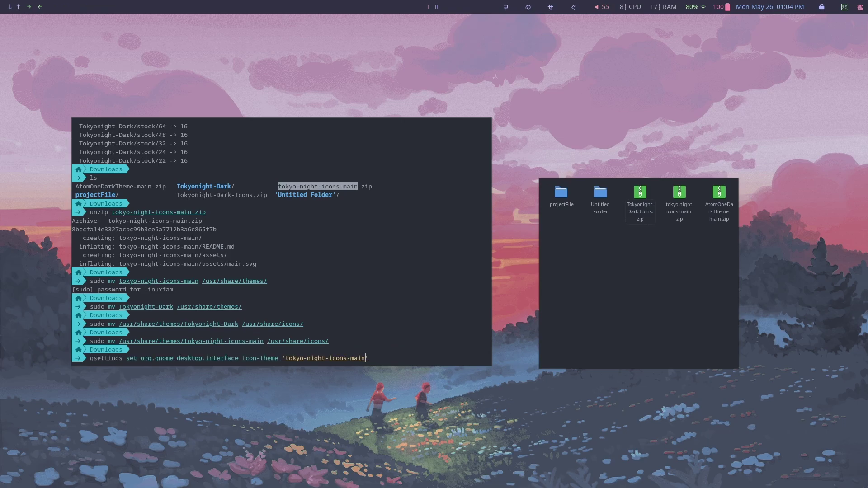
key("Return")
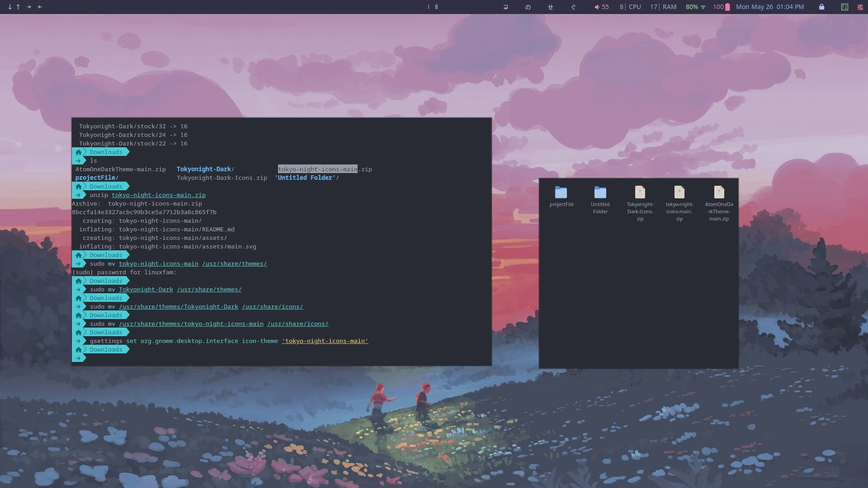
Step: Show hidden files in the home folder and open hyprland.conf from .config/hypr
key("super+e")
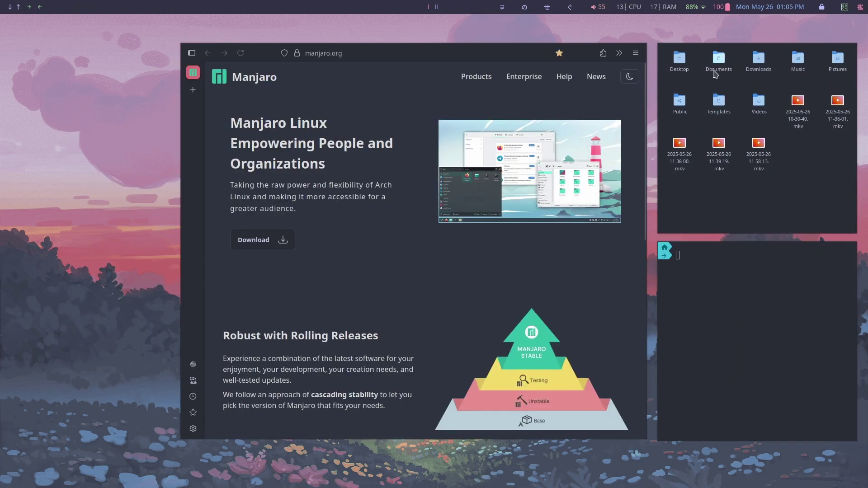
right_click(717, 168)
left_click(769, 266)
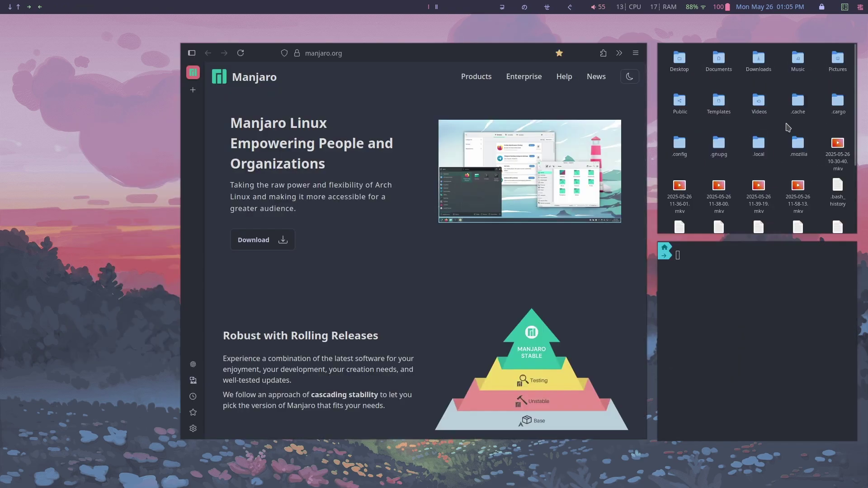
double_click(691, 150)
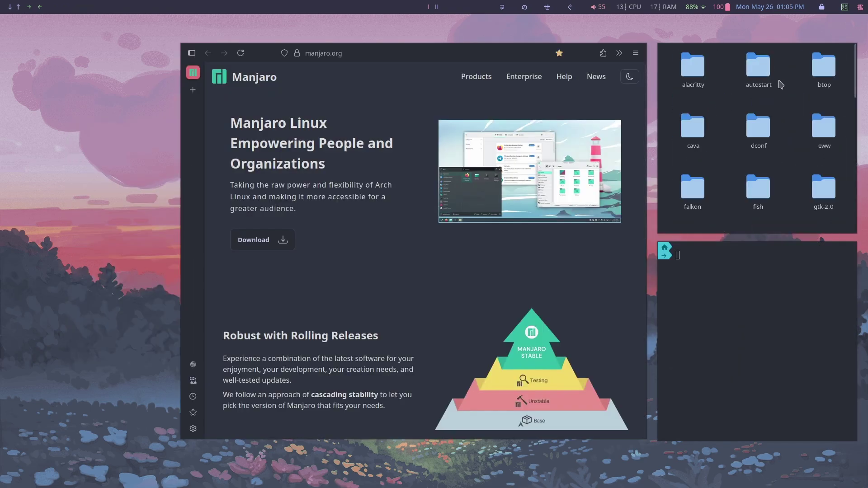
scroll(814, 166, "down", 2)
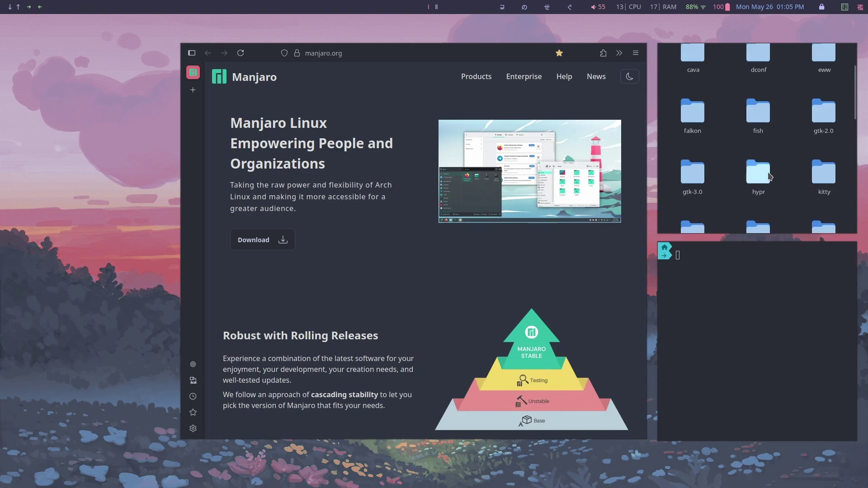
double_click(759, 174)
left_click(692, 68)
key("space")
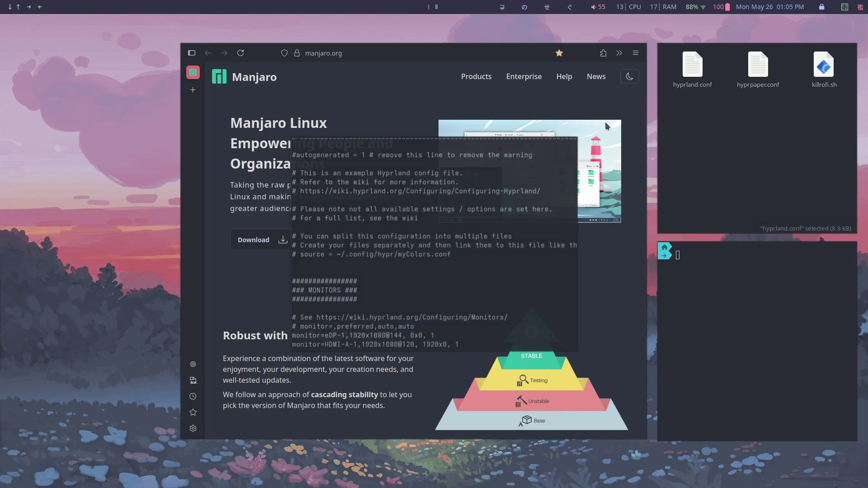
Step: Comment out the rule "windowrulev2 = float, class:.*" in the window rules of hyprland.conf
scroll(484, 237, "down", 20)
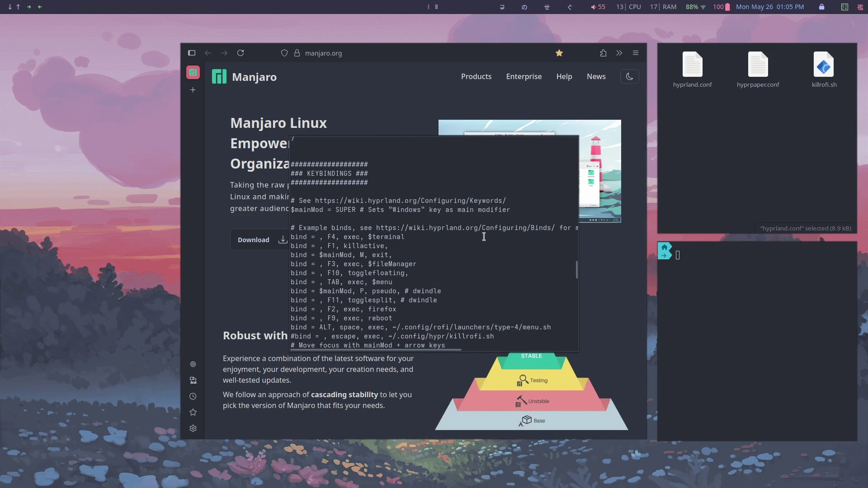
scroll(484, 237, "down", 20)
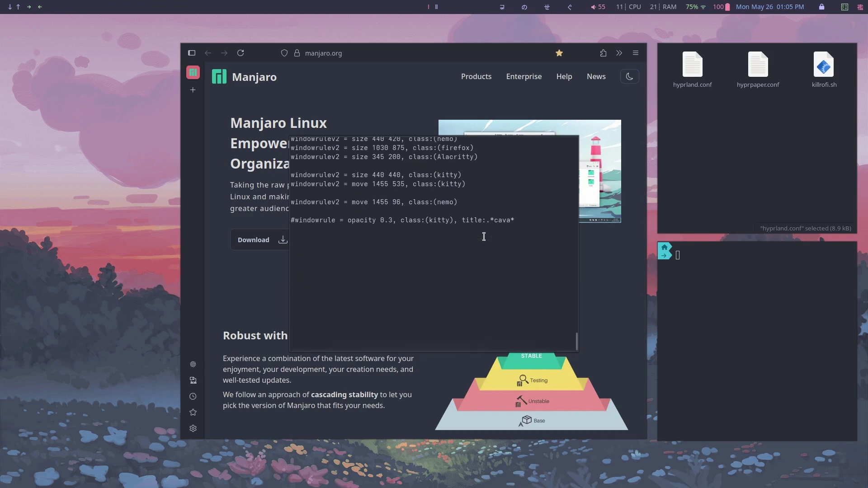
scroll(484, 236, "up", 5)
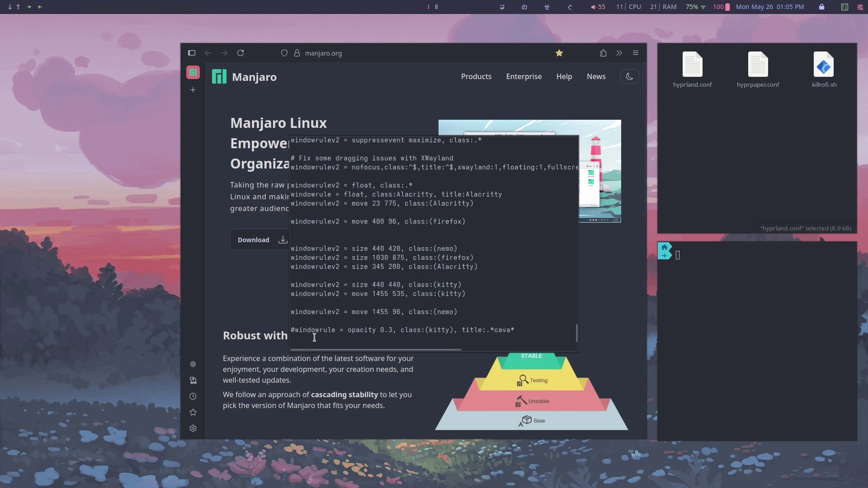
scroll(314, 338, "down", 1)
scroll(315, 338, "up", 4)
left_click_drag(424, 271, 292, 270)
left_click(292, 270)
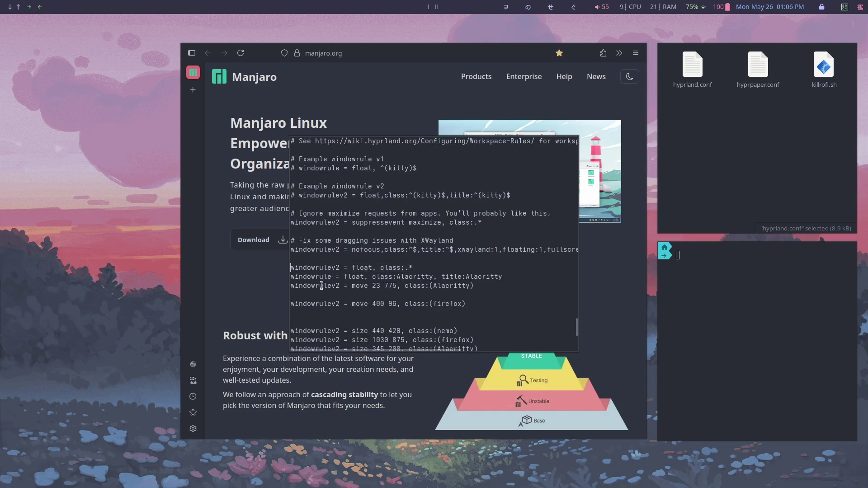
type("#")
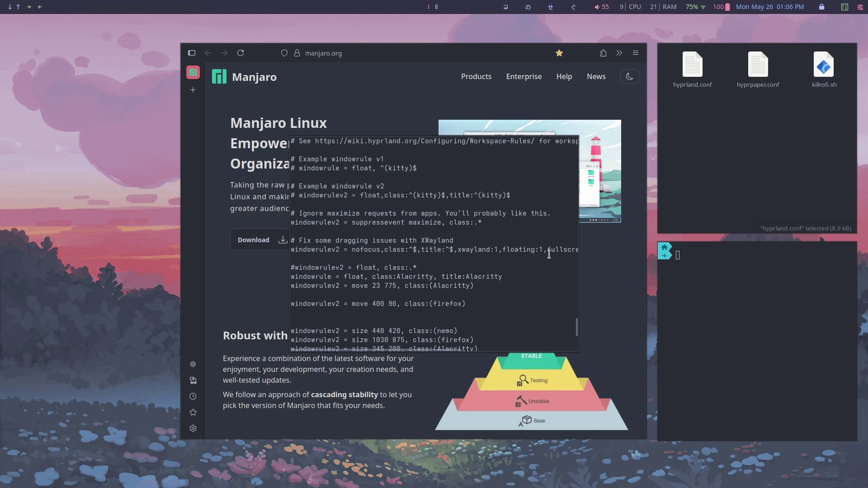
Step: Close the floating file manager and terminal, and open three terminals and a file manager to test window tiling
key("super+q")
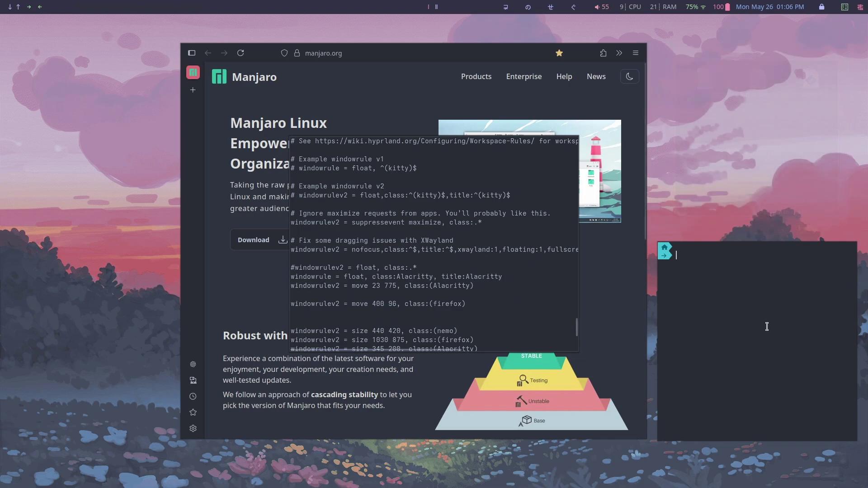
key("super+q")
key("super+Return")
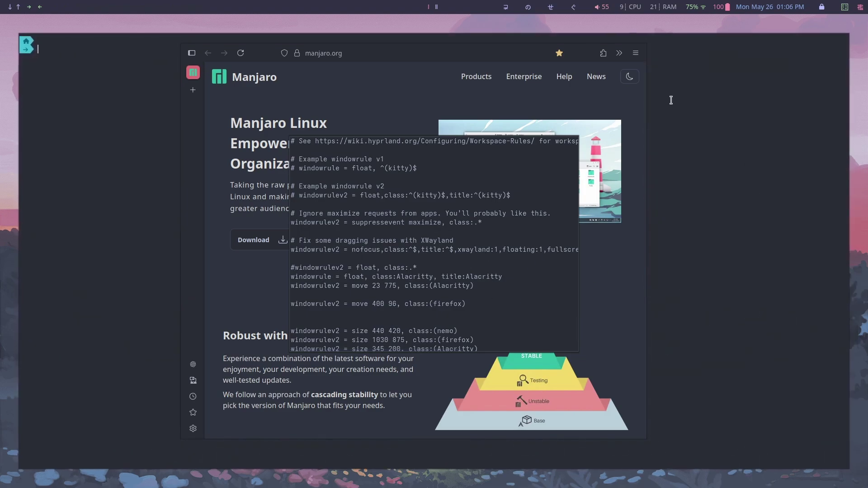
key("super+Return")
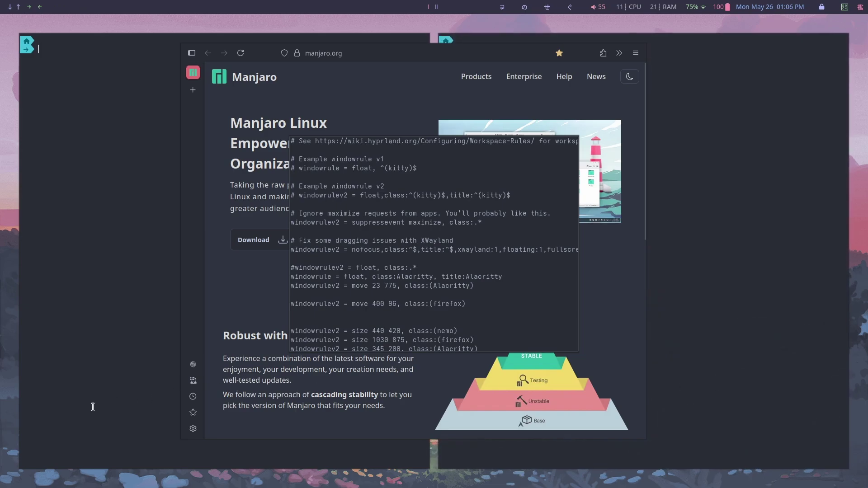
key("super+Return")
key("super+e")
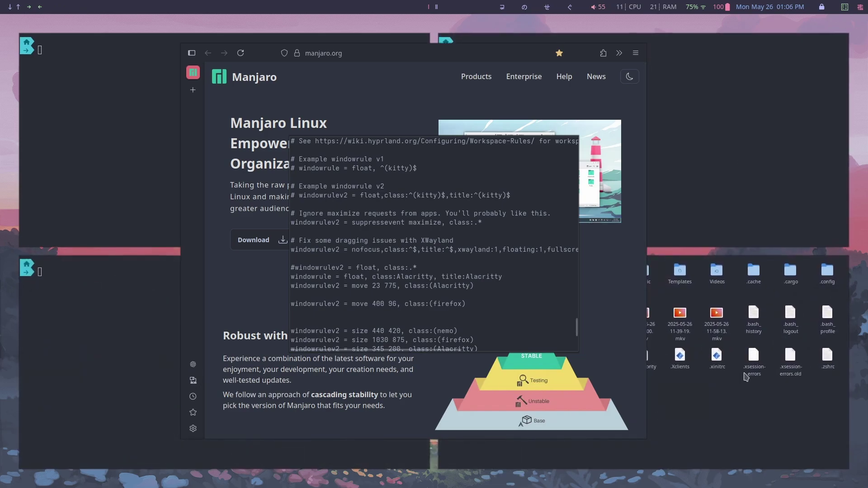
Step: Close the remaining floating windows, including Firefox and the hyprland.conf window
key("super+q")
key("super+q")
key("super+q")
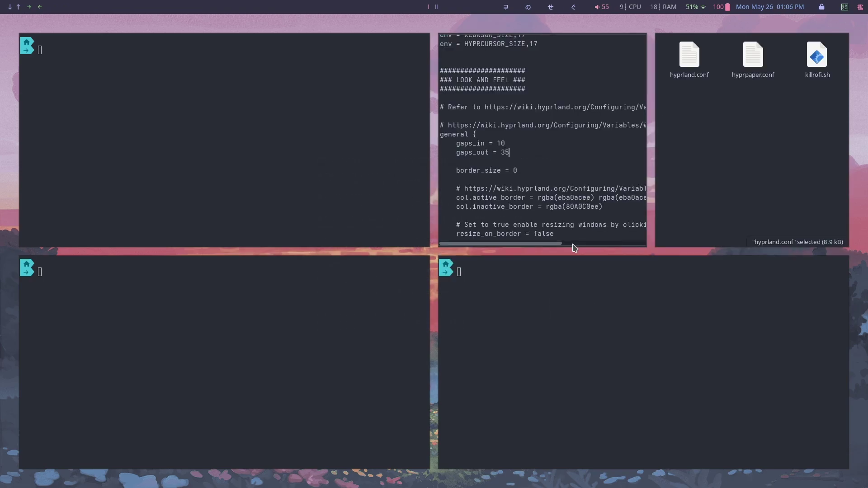
Step: Reduce gaps_out in the general section of hyprland.conf to 35, 30 and finally 20, saving after each change
key("ctrl+s")
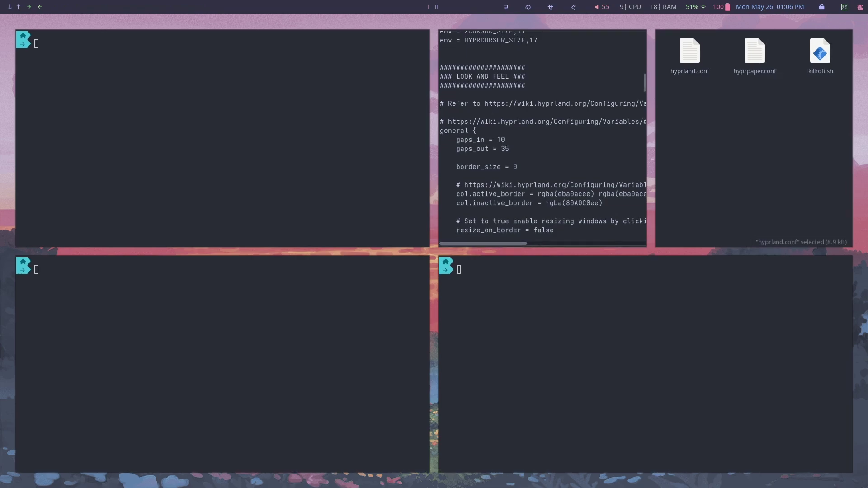
type("0")
key("ctrl+s")
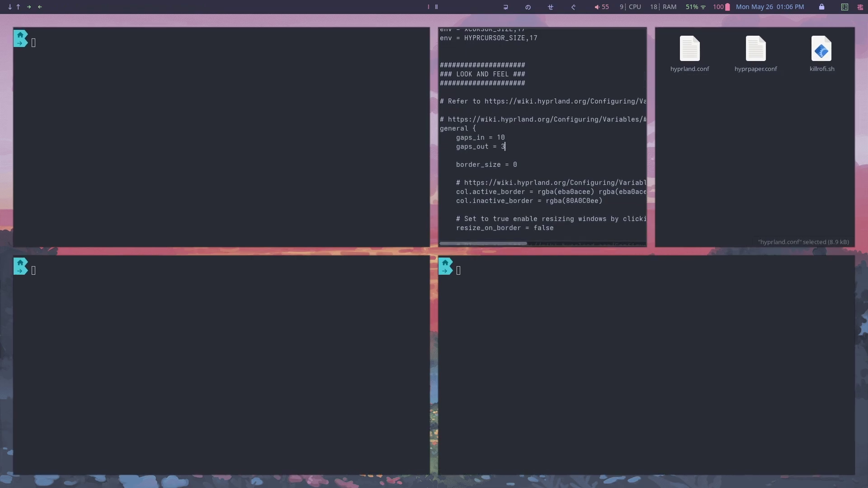
key("ctrl+s")
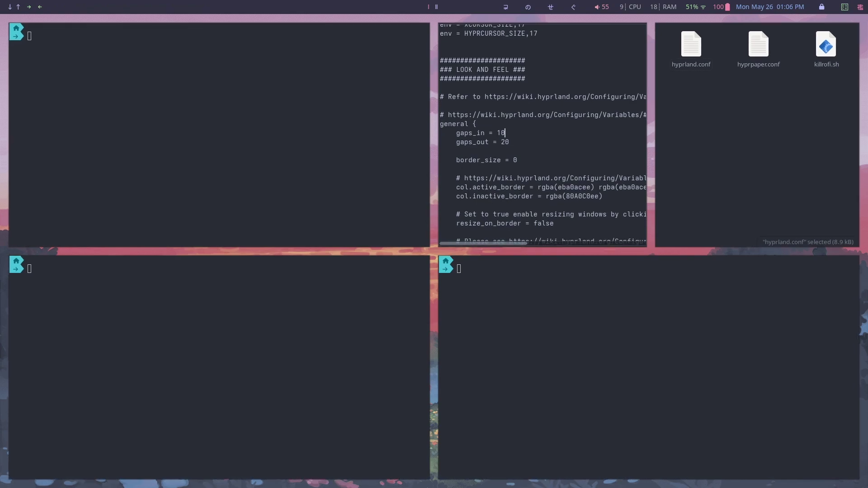
Step: Clear the gaps_in value in the general section of hyprland.conf
key("BackSpace")
key("BackSpace")
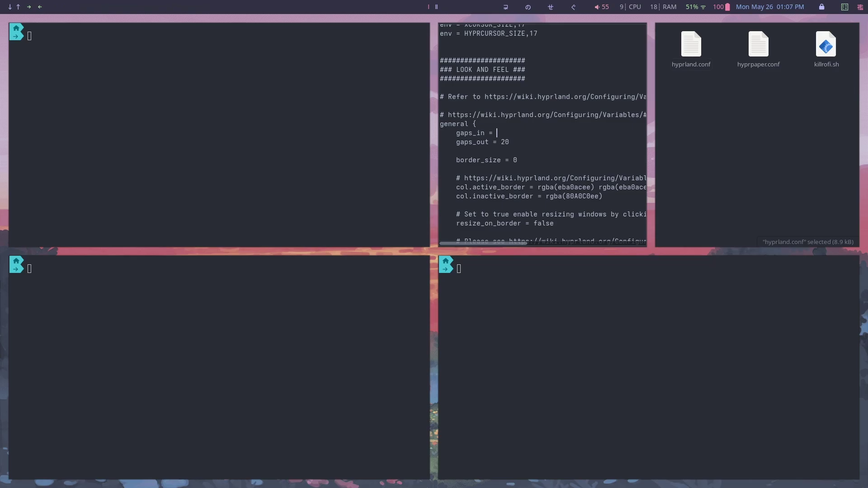